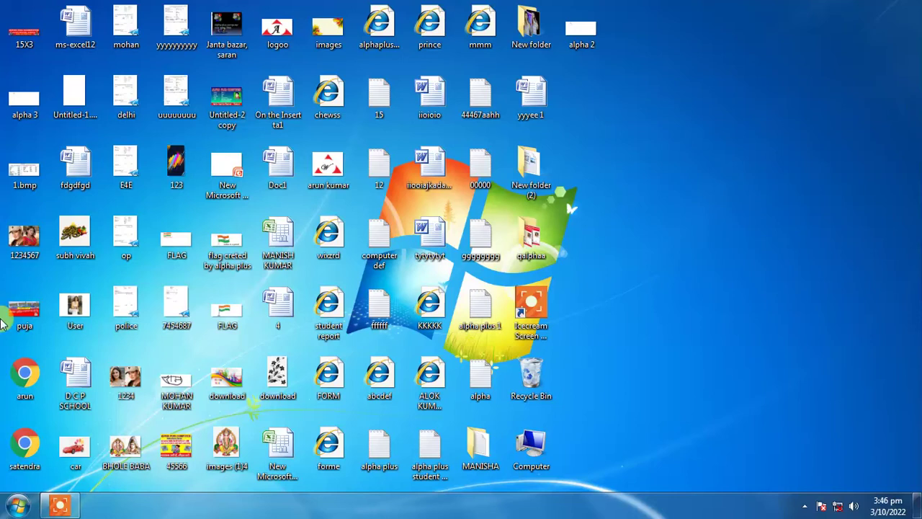
- Launch Microsoft Office Word 2007 from the Start menu
left_click(15, 504)
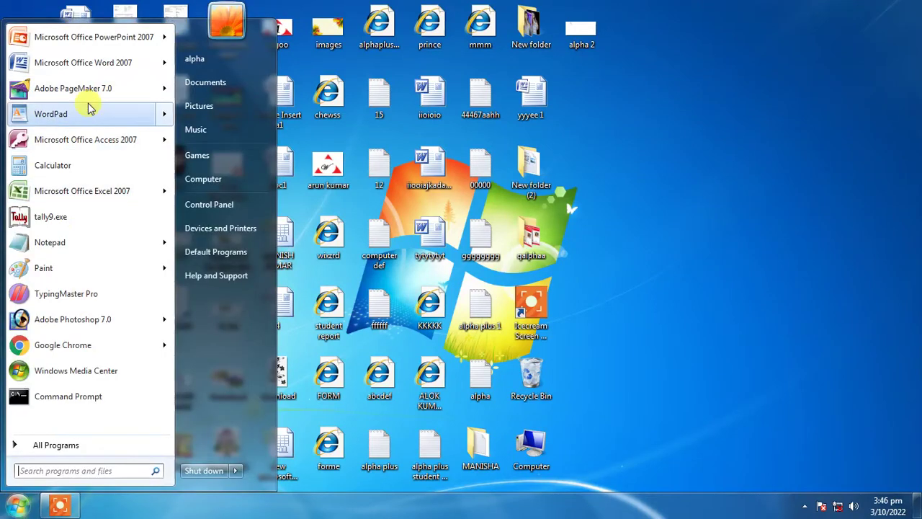
left_click(86, 63)
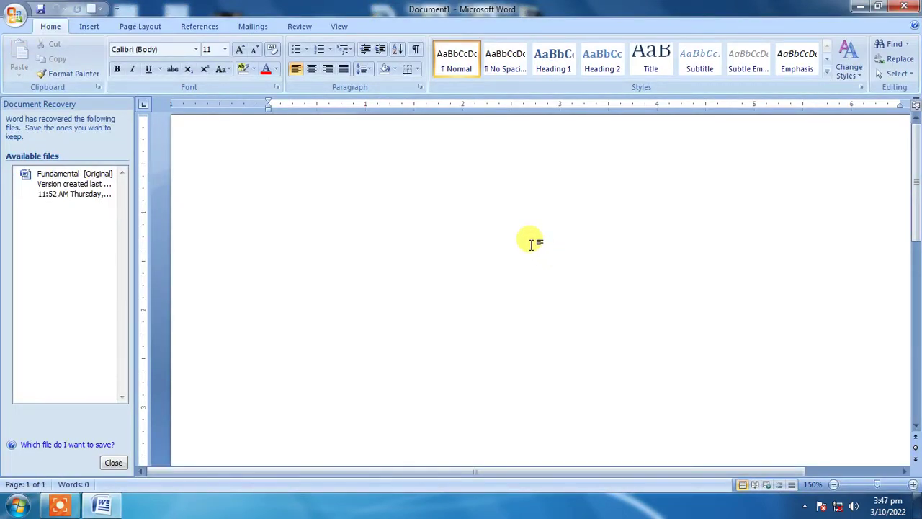
- Close the document recovery pane, set the paper size to A4, and zoom out
left_click(113, 462)
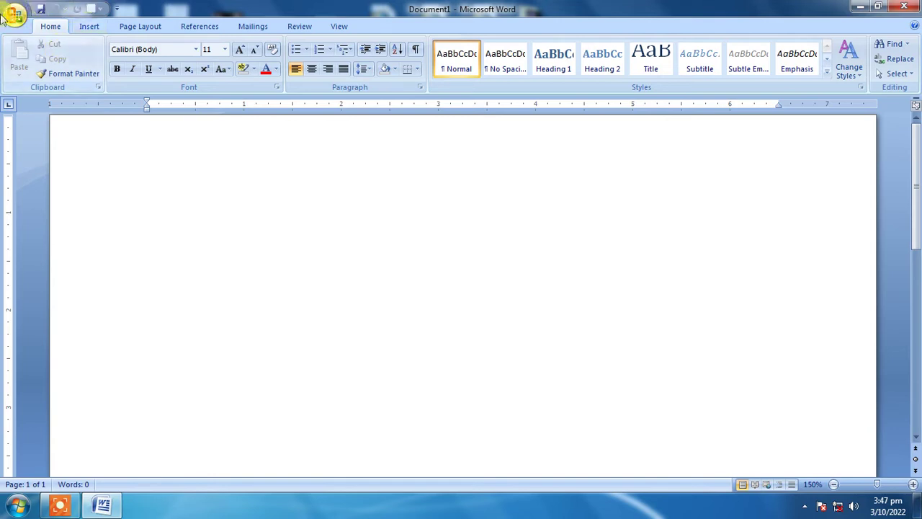
left_click(144, 29)
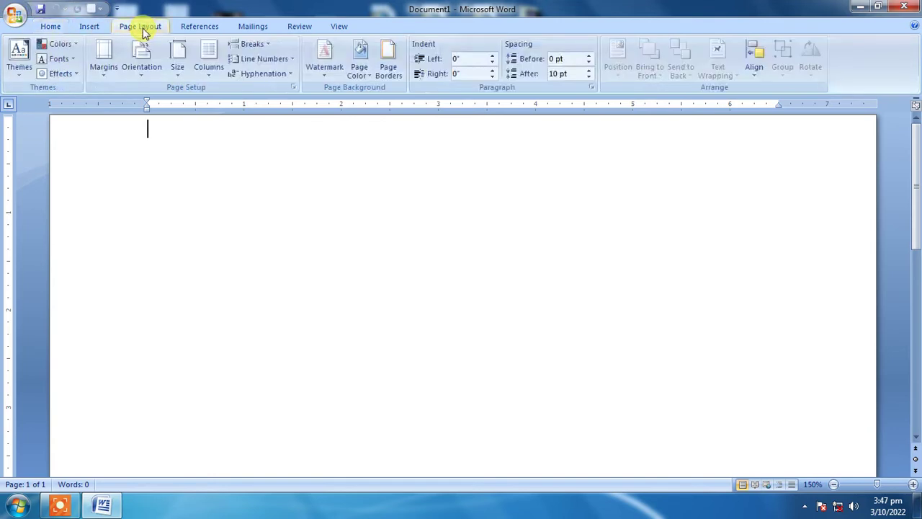
left_click(181, 72)
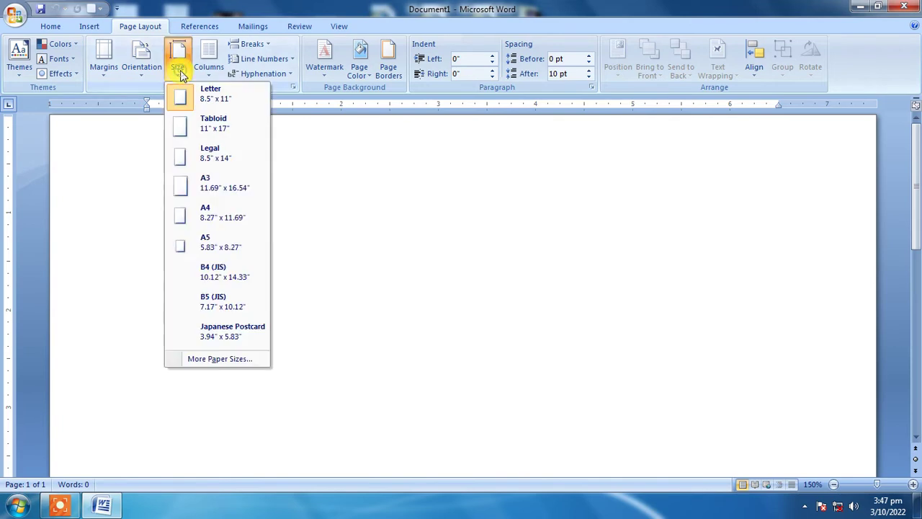
left_click(204, 217)
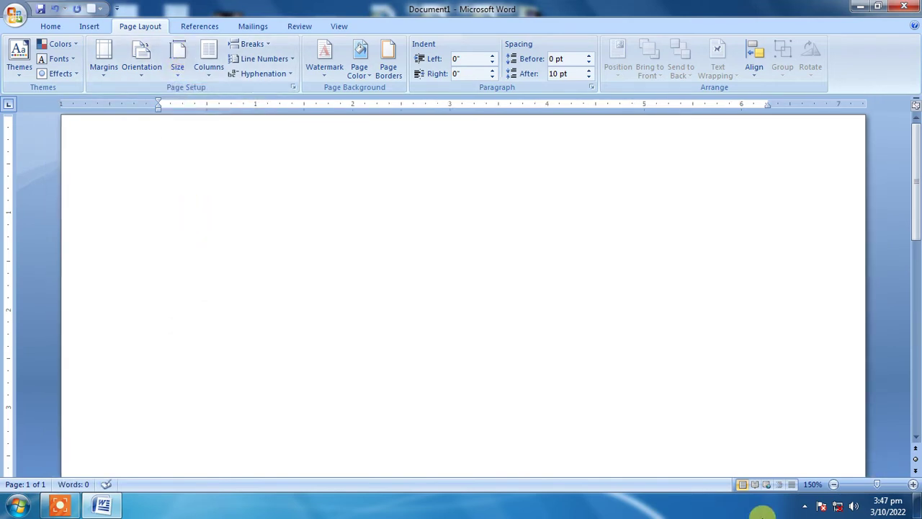
left_click_drag(876, 490, 859, 480)
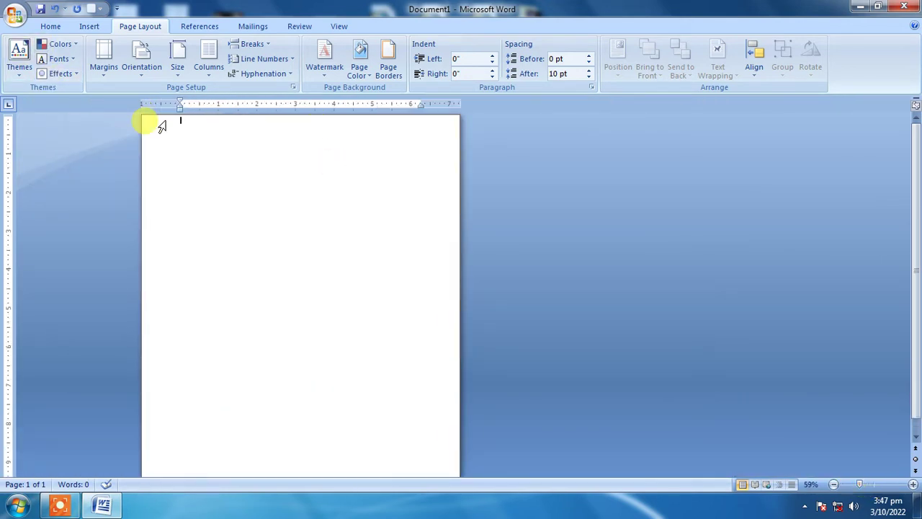
- Set top, bottom, left and right margins to 0.2 inches in Custom Margins
left_click(104, 73)
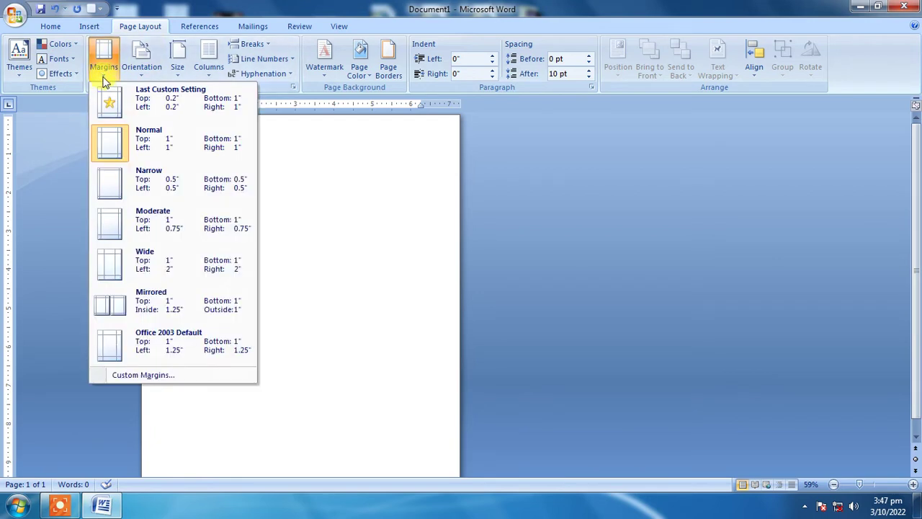
left_click(114, 374)
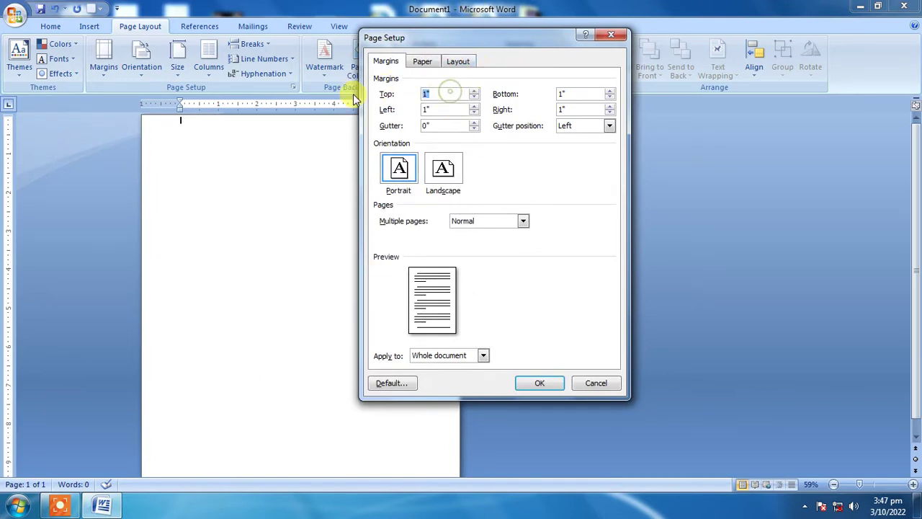
key("Tab")
type(".")
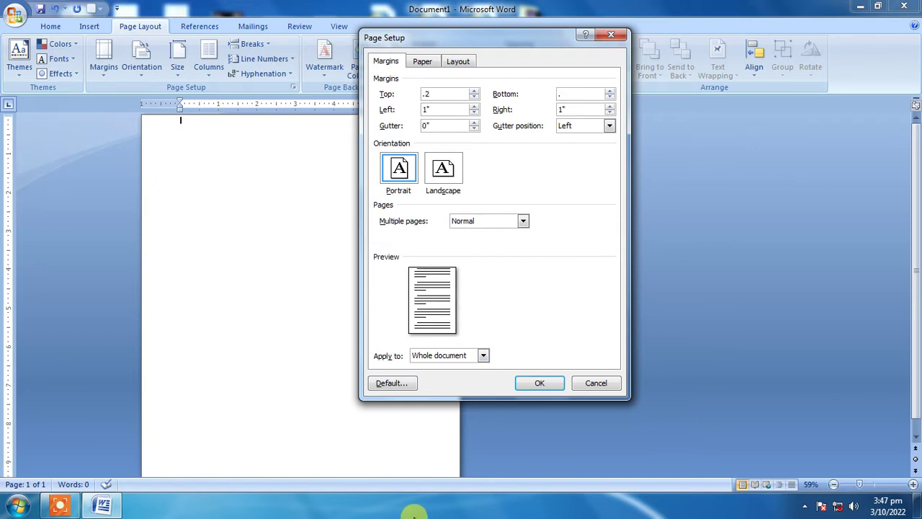
type("2")
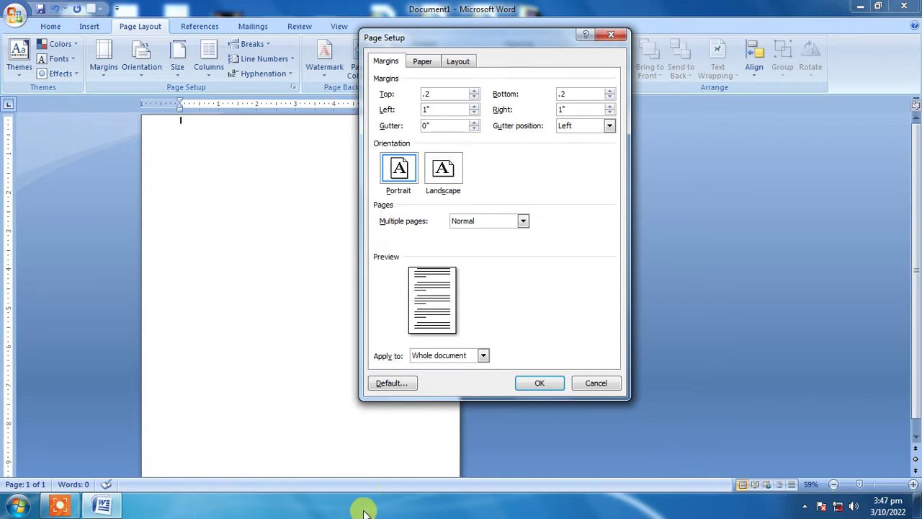
double_click(425, 108)
type(".2")
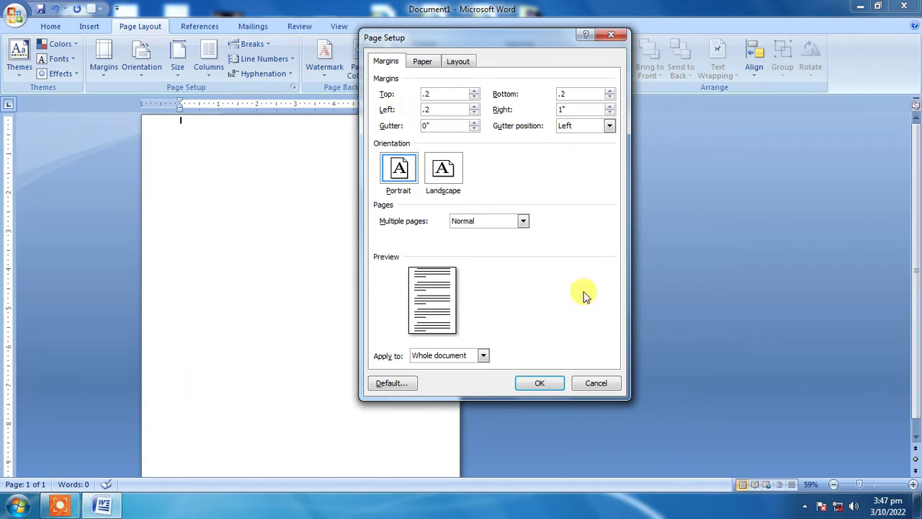
double_click(580, 106)
key("BackSpace")
type(".2")
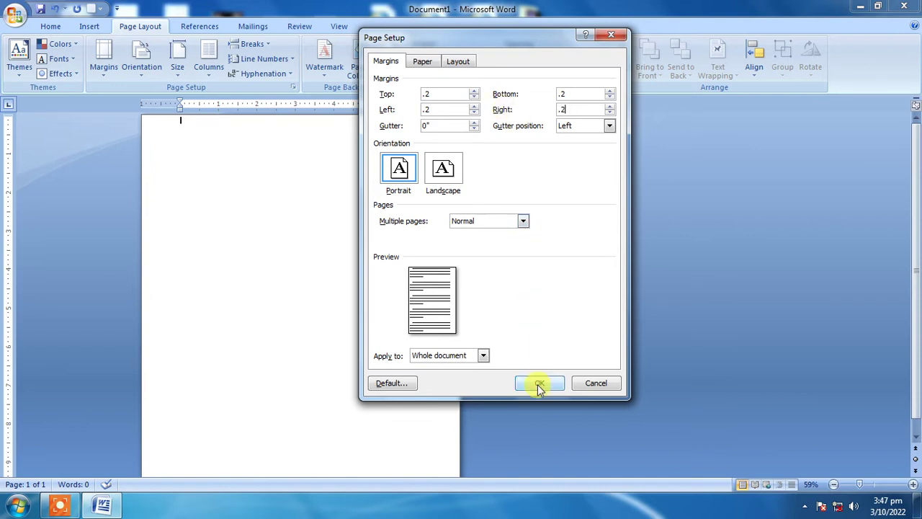
left_click(539, 383)
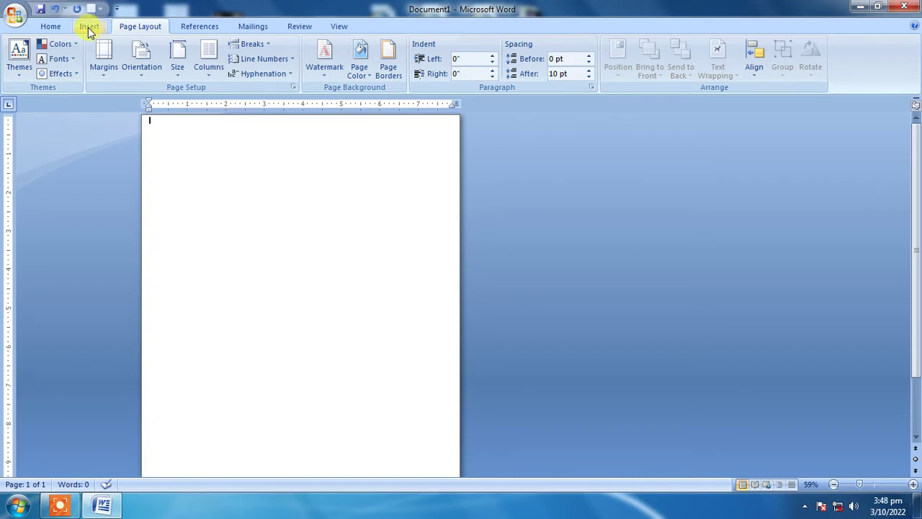
- Insert an arched-style WordArt heading reading 'Admission Form'
left_click(89, 28)
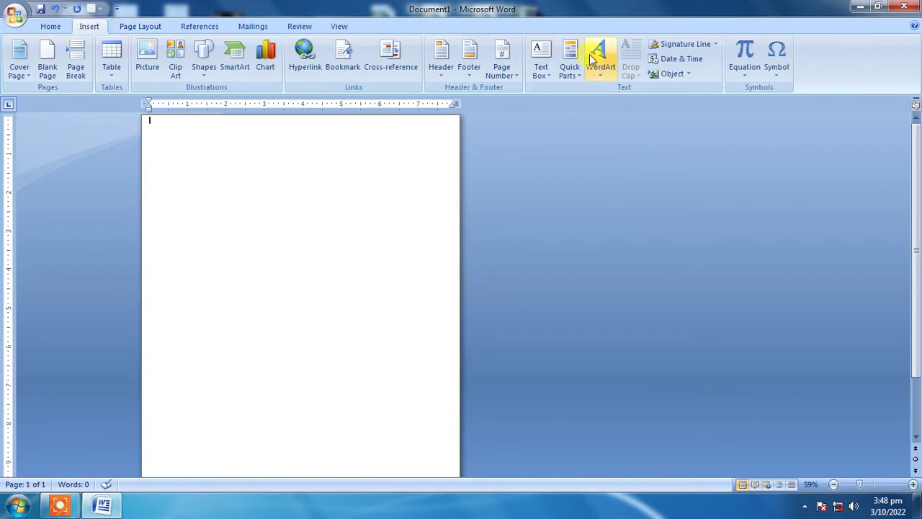
left_click(595, 60)
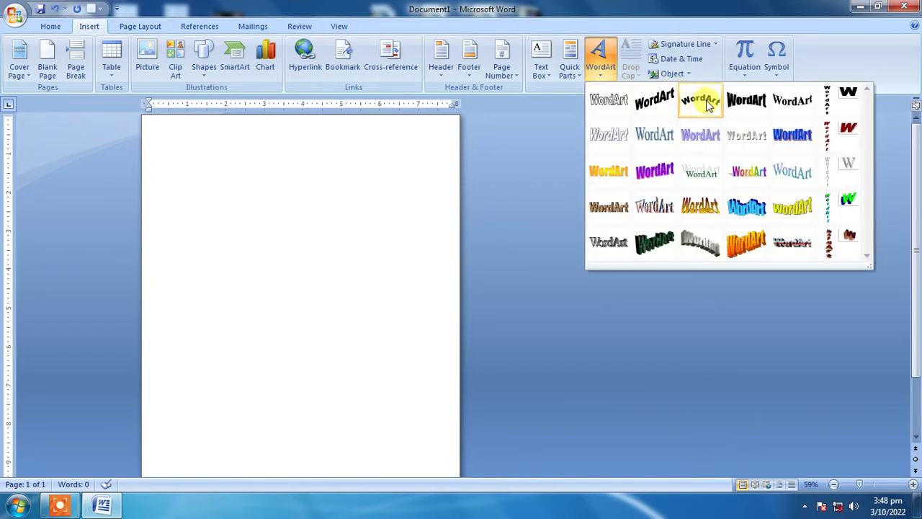
left_click(708, 105)
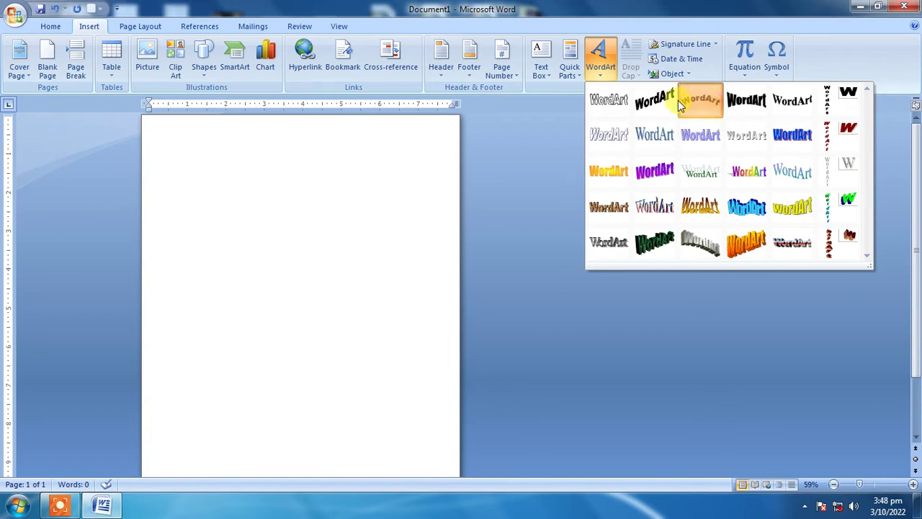
left_click(659, 101)
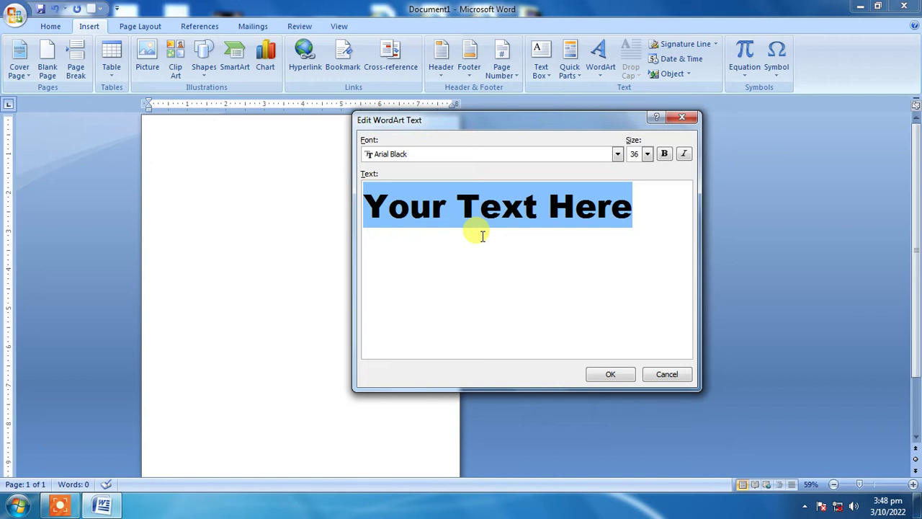
type("a")
key("BackSpace")
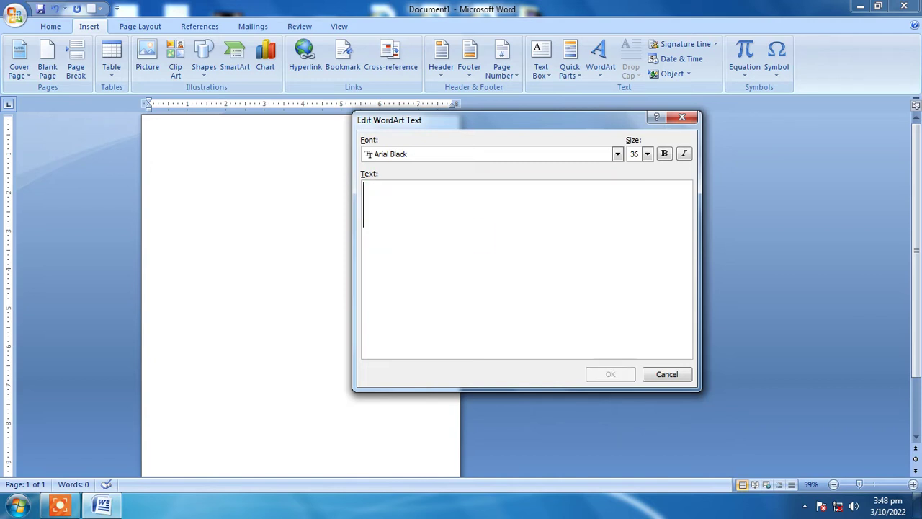
type("Ad")
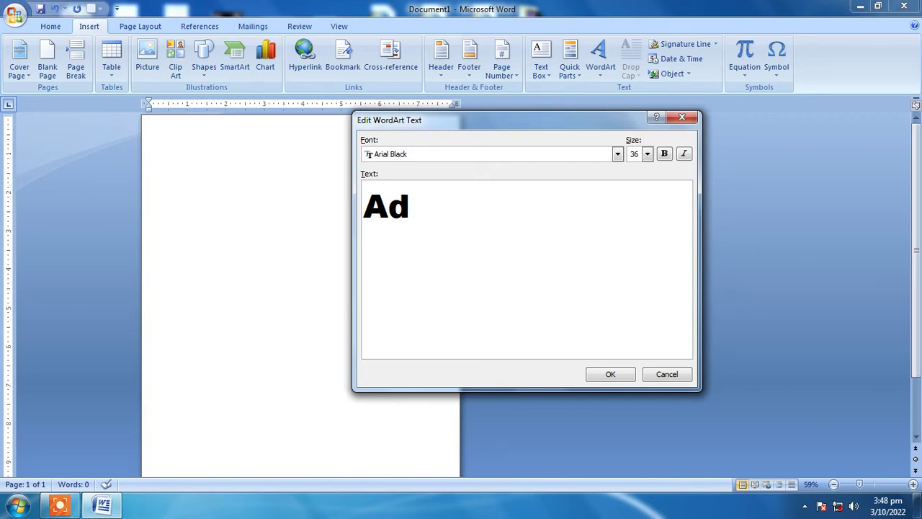
type("mission ")
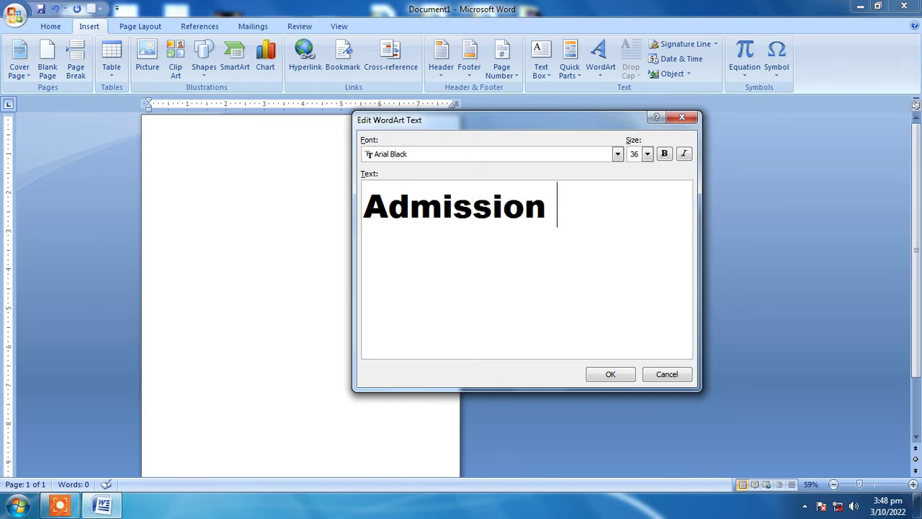
type("Form")
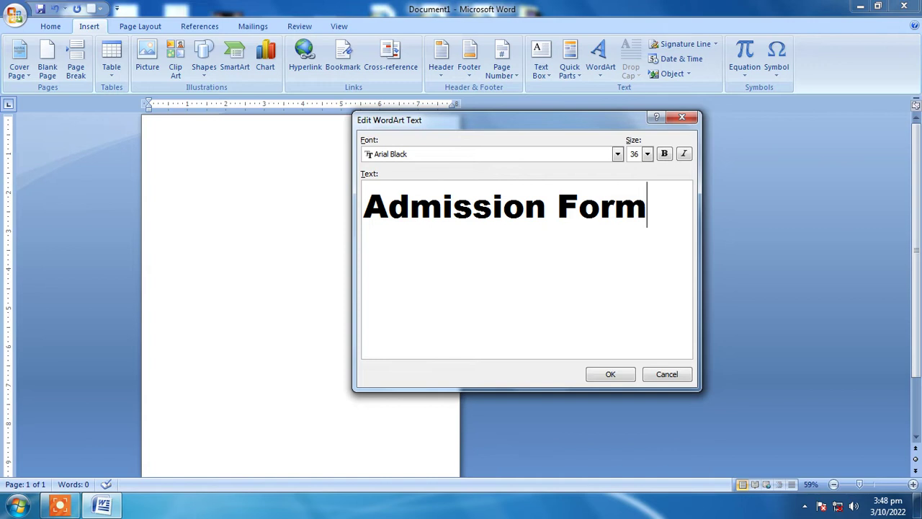
left_click(612, 373)
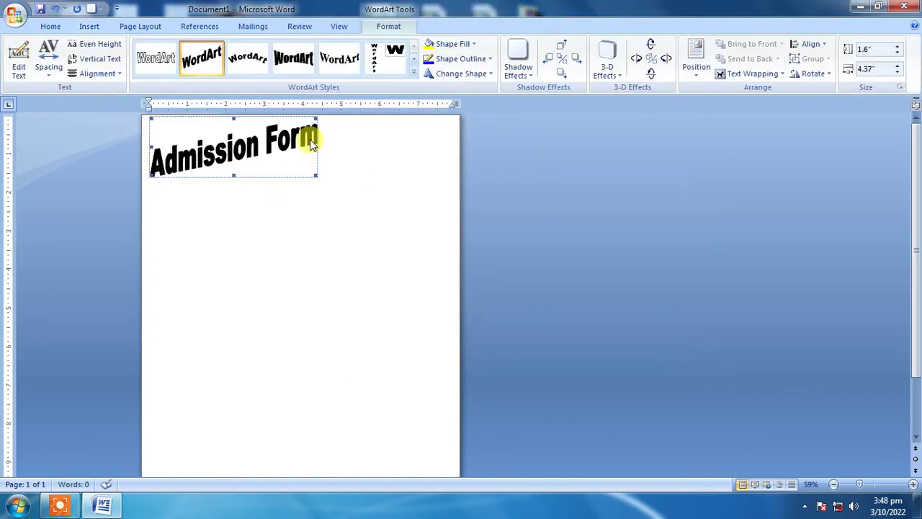
- Give the Admission Form WordArt square text wrapping
left_click(733, 75)
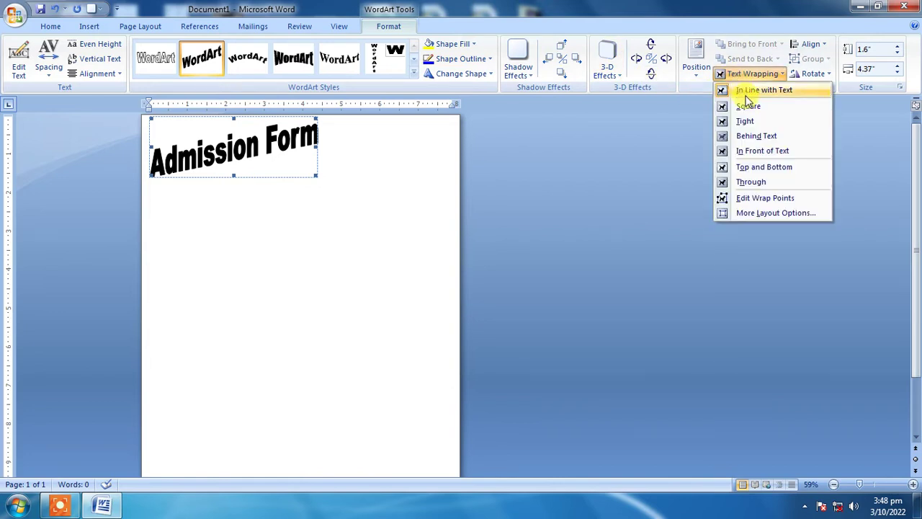
left_click(747, 105)
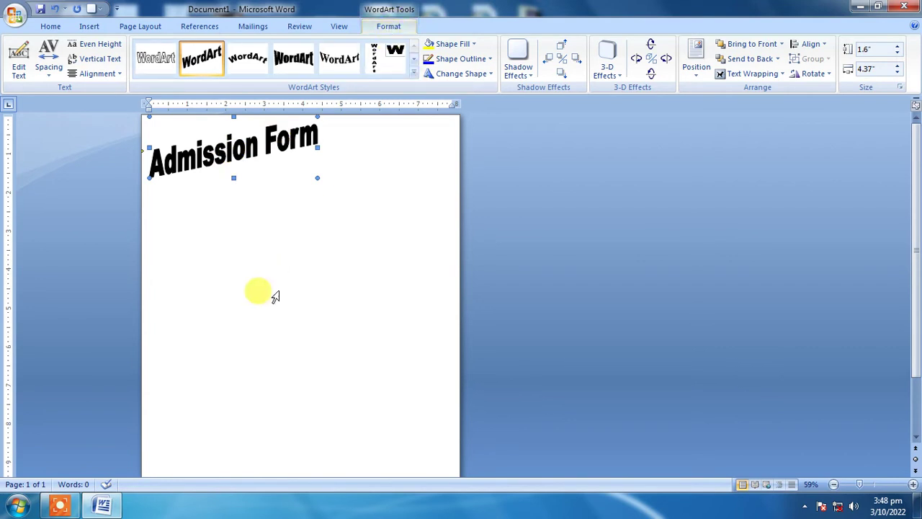
left_click(281, 346)
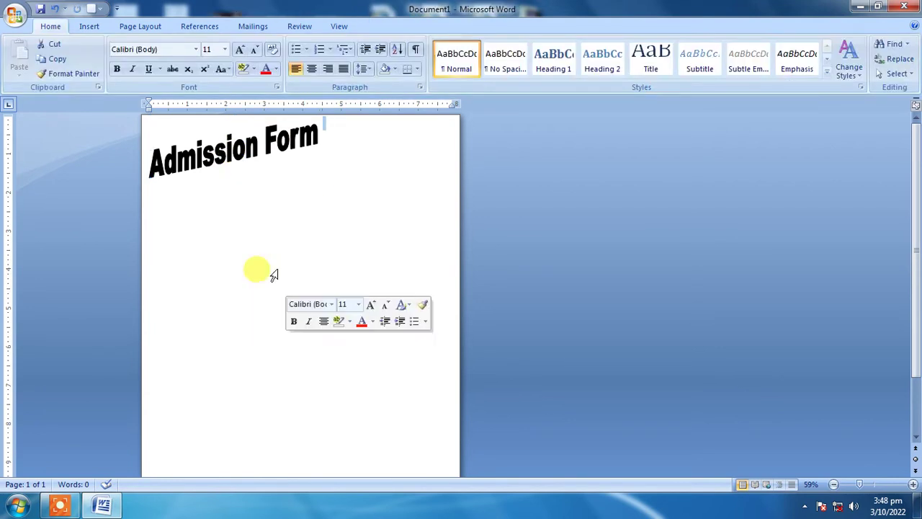
- Make the title straight, move it to the page top, and shrink it to a thin line
left_click(227, 154)
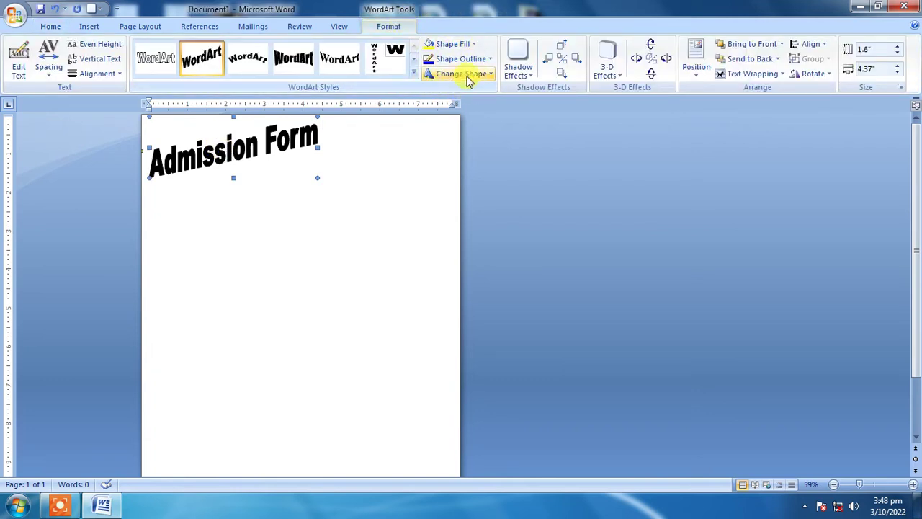
left_click(460, 75)
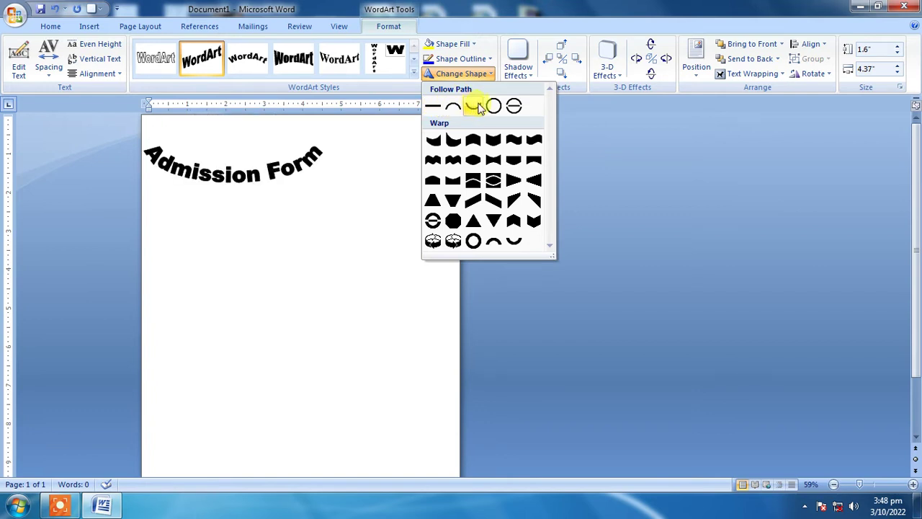
left_click(431, 107)
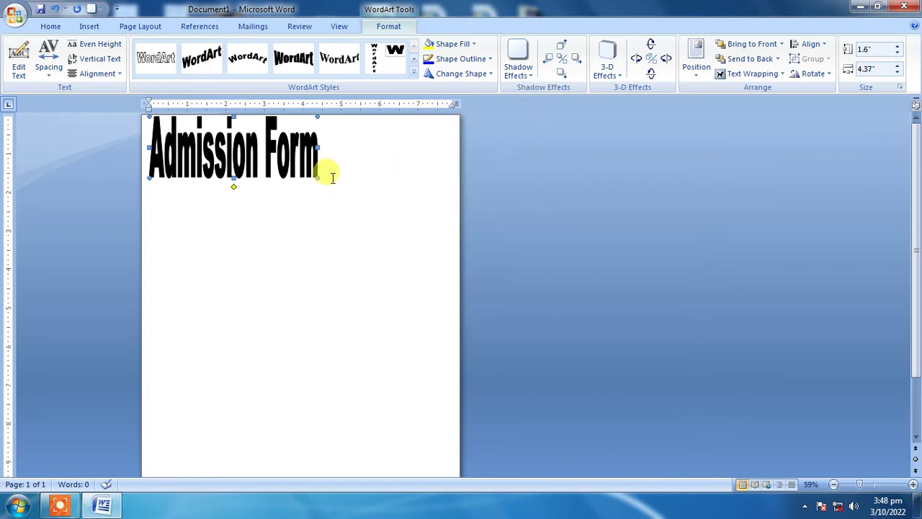
left_click_drag(309, 175, 285, 127)
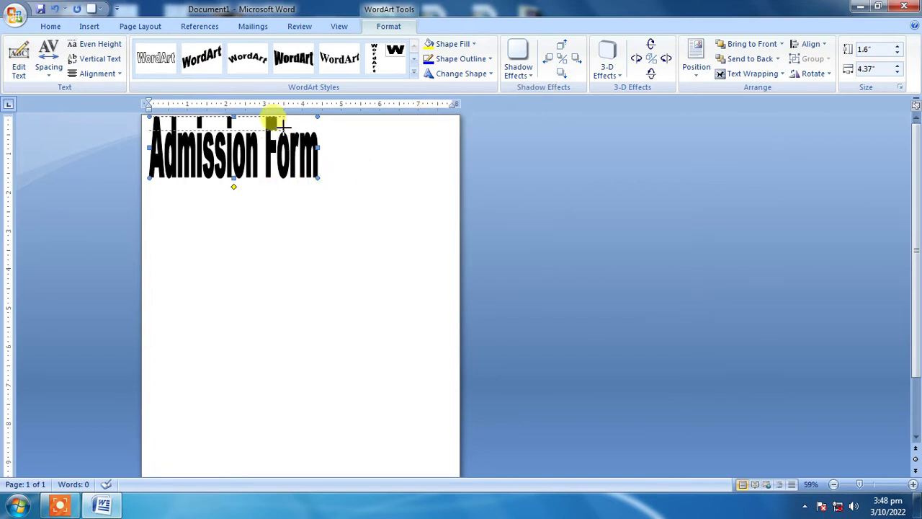
left_click_drag(220, 124, 298, 128)
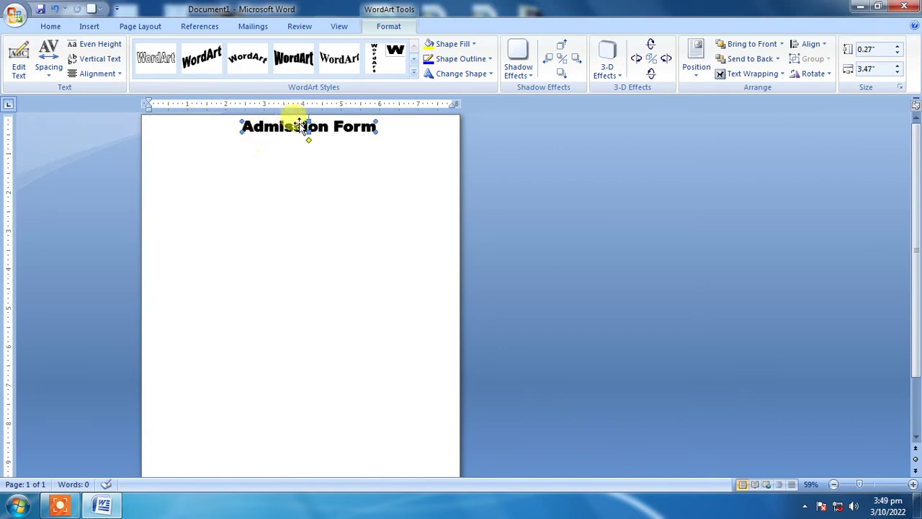
- Duplicate the Admission Form title and place the copy just below it
right_click(300, 128)
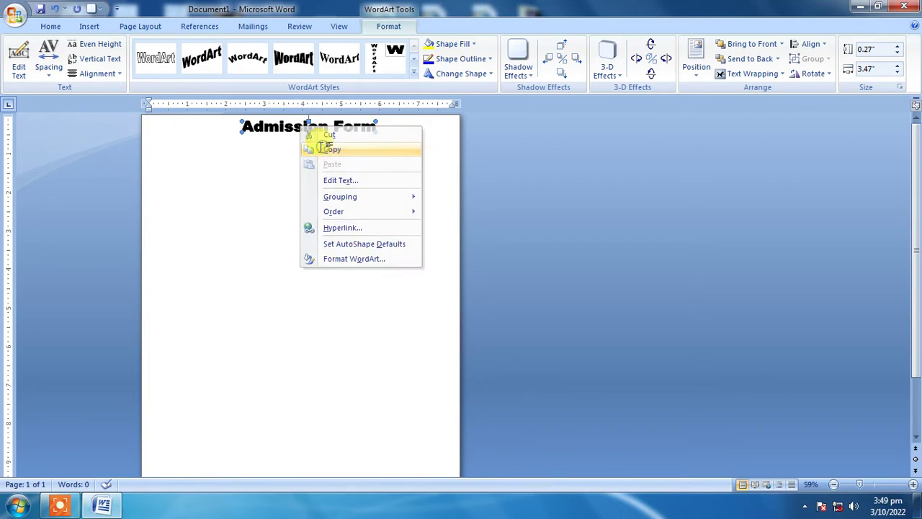
left_click(310, 149)
right_click(286, 128)
left_click(302, 165)
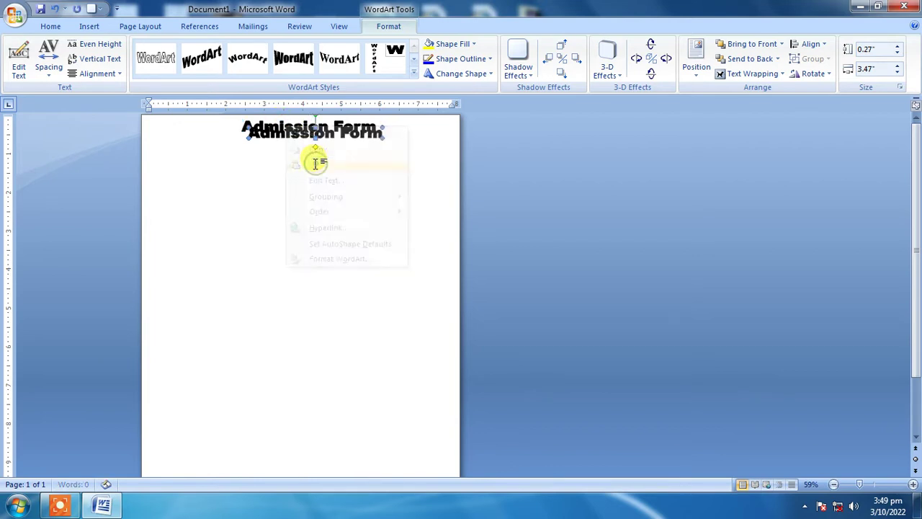
left_click_drag(295, 137, 273, 157)
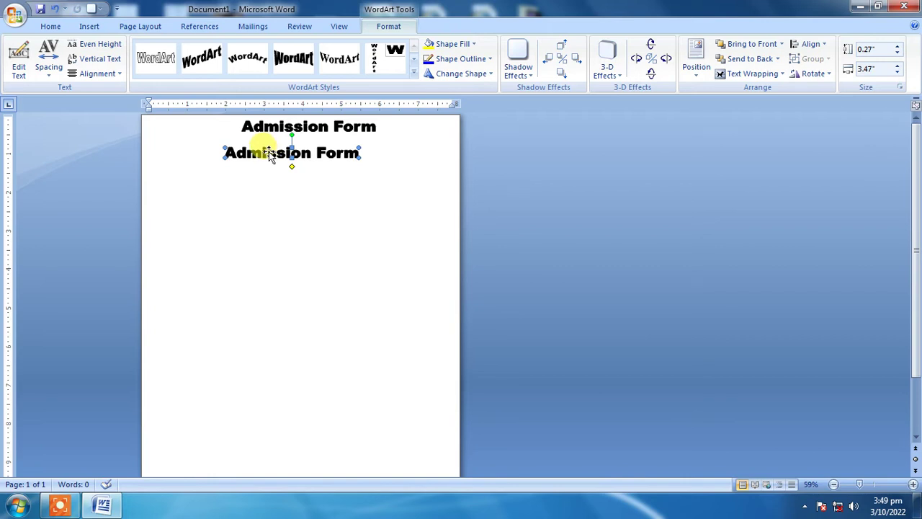
- Change the copy's text to 'ALPHA PLUS COMPUTER CENTER'
right_click(278, 153)
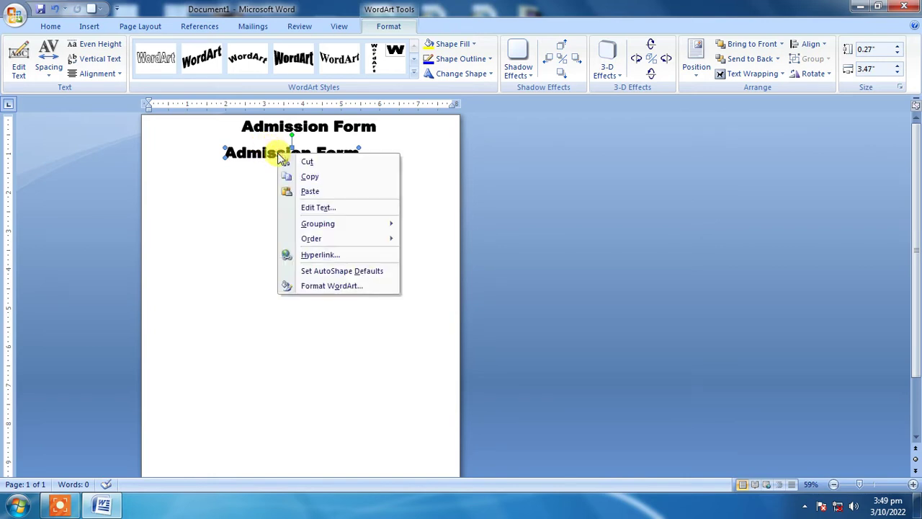
left_click(318, 209)
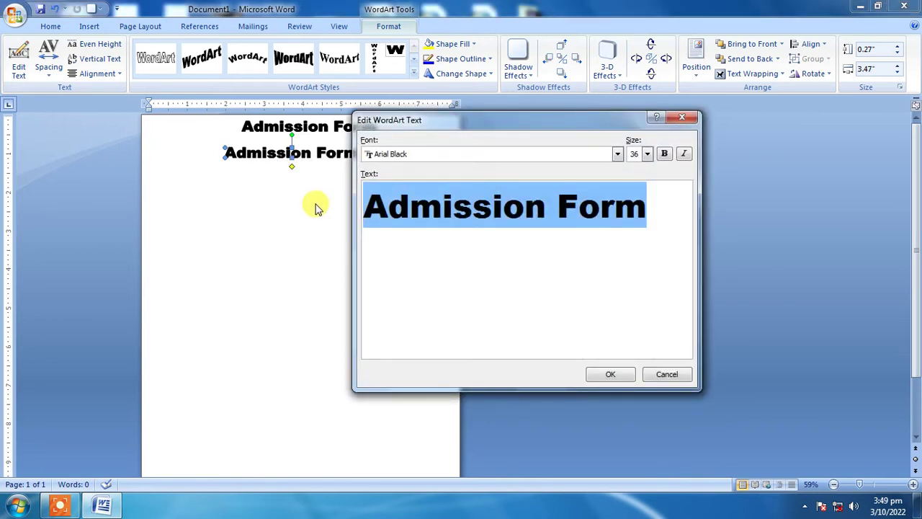
type("ALP")
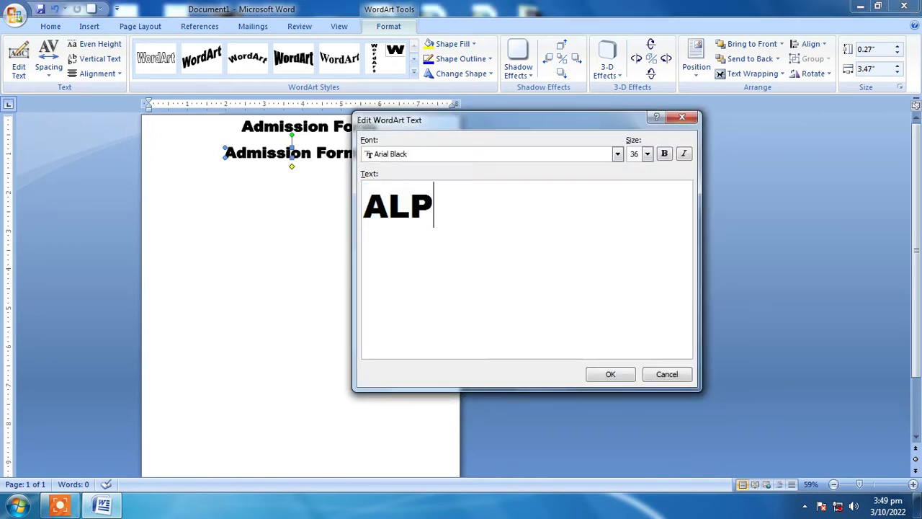
type("HA PLUS C")
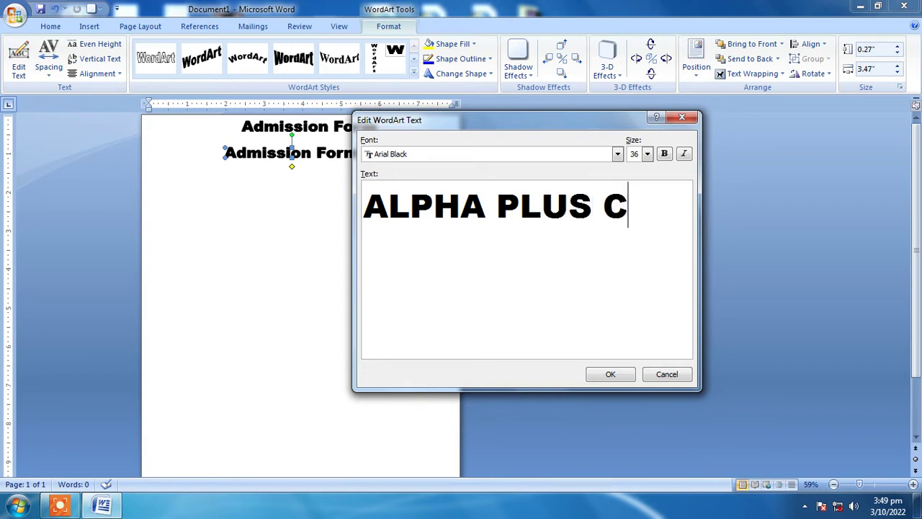
type("M")
key("BackSpace")
type("OMPUTEER")
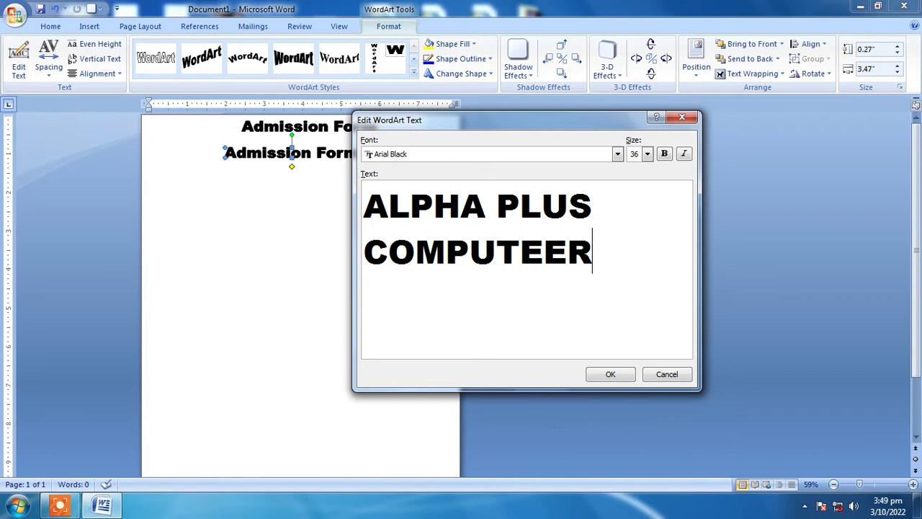
key("BackSpace")
key("BackSpace")
type("R")
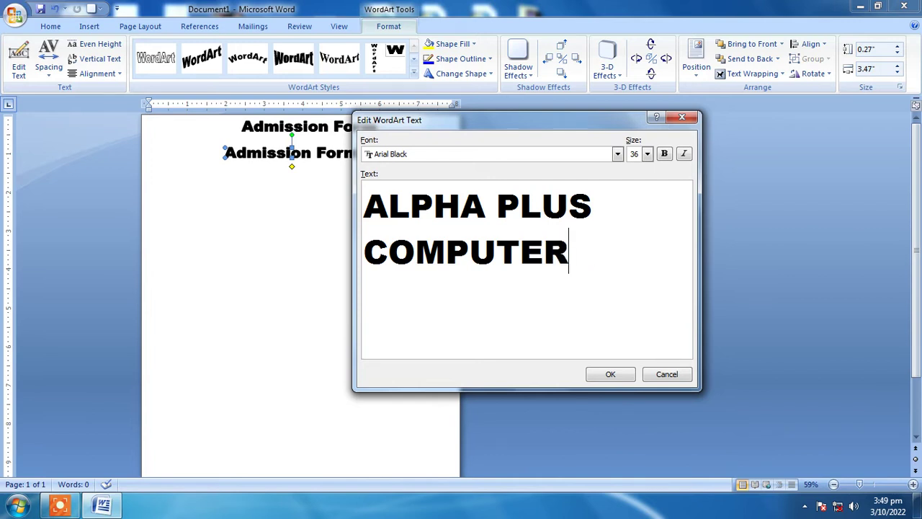
type(" CENTER")
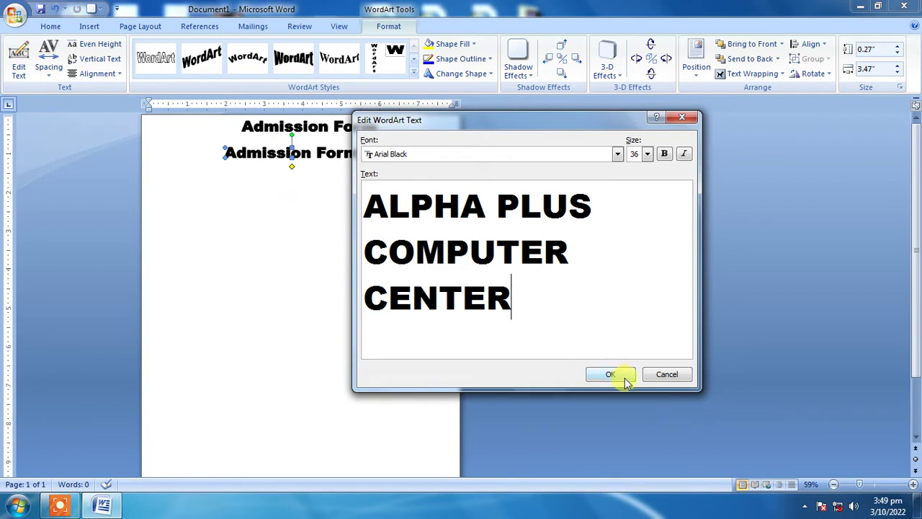
left_click(612, 375)
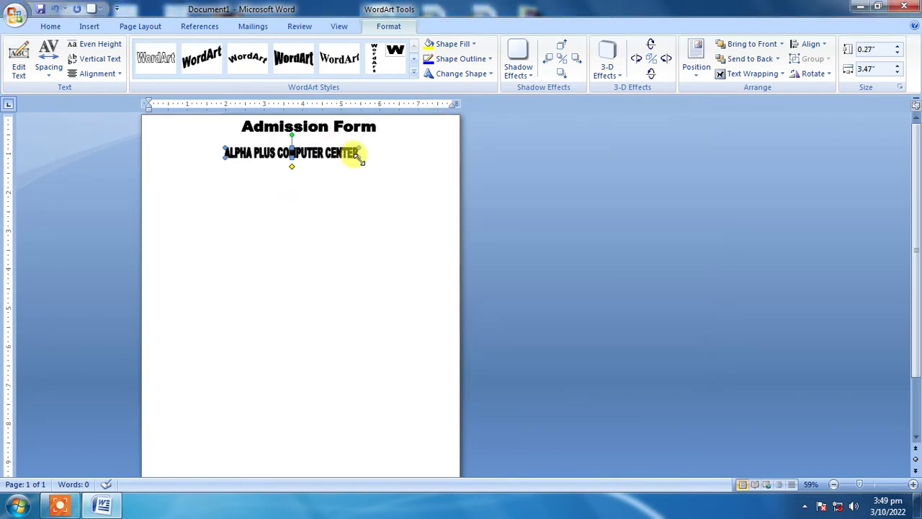
- Stretch the ALPHA PLUS COMPUTER CENTER heading across the page width and make it taller
left_click_drag(362, 156, 448, 165)
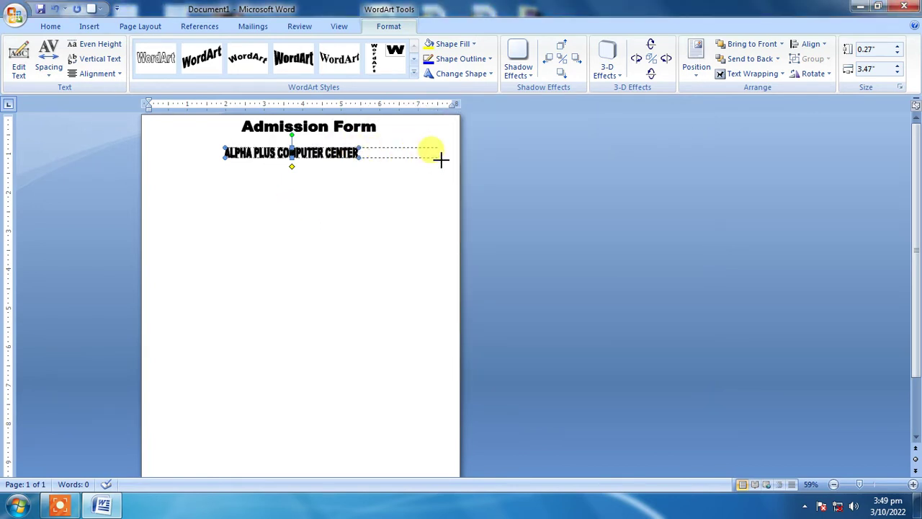
left_click_drag(224, 156, 153, 154)
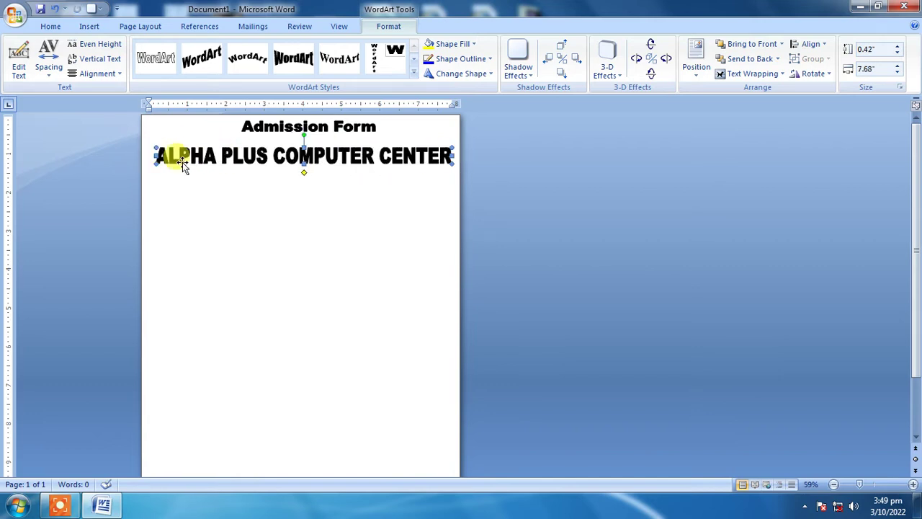
left_click_drag(304, 164, 304, 173)
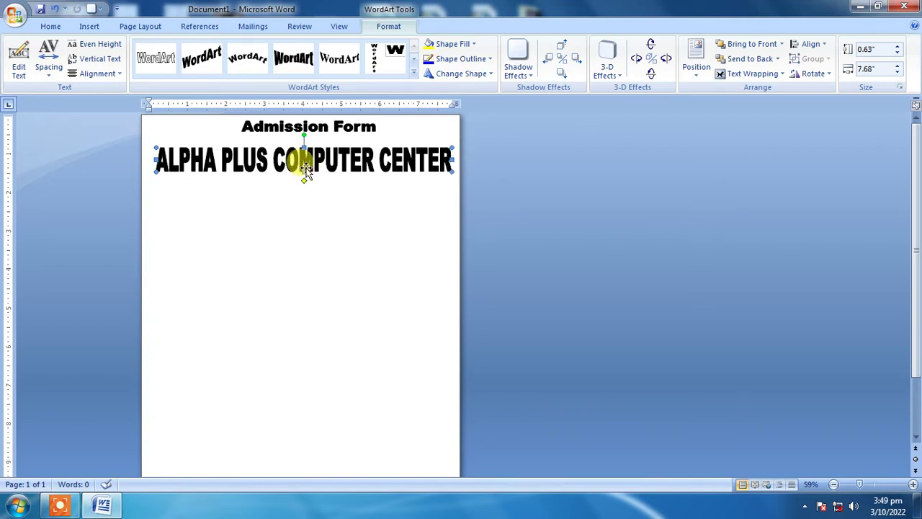
mouse_move(305, 154)
left_mouse_down()
mouse_move(296, 139)
mouse_move(304, 146)
left_mouse_up()
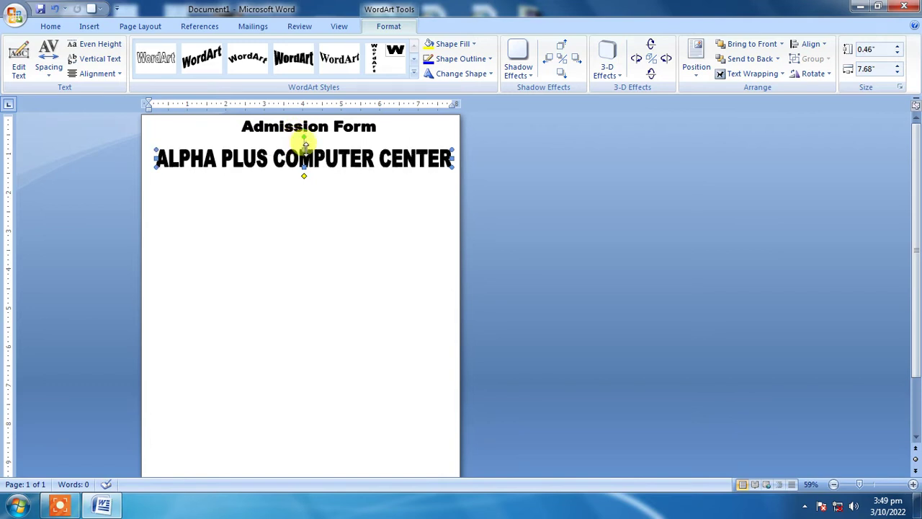
- Fill the heading with red and remove its outline
left_click(307, 208)
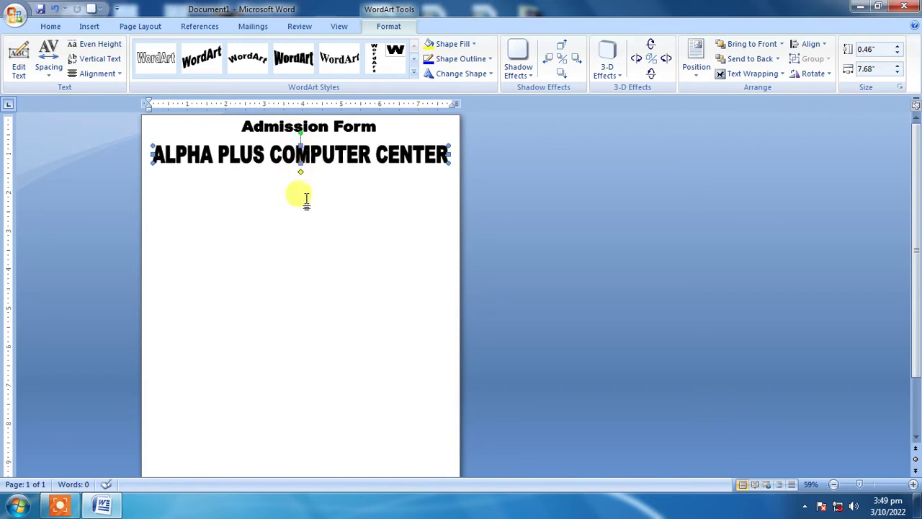
left_click(465, 45)
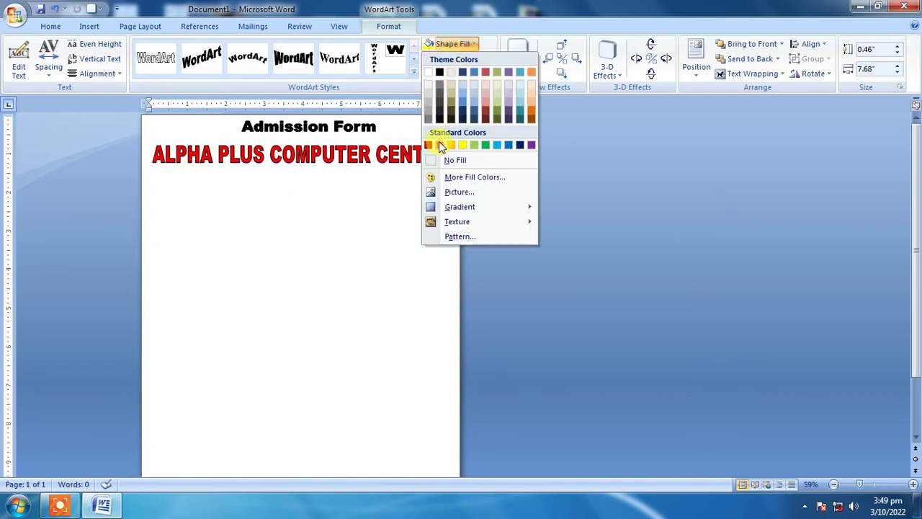
left_click(441, 145)
left_click(454, 59)
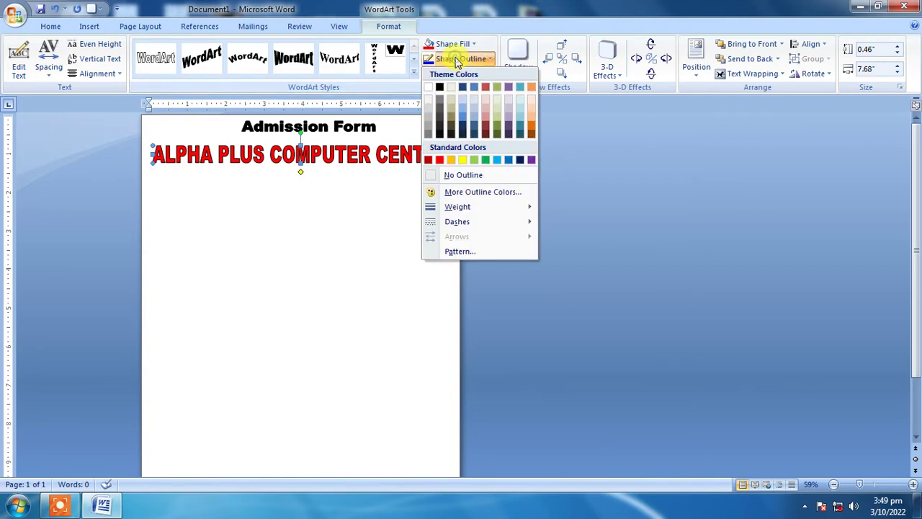
left_click(444, 178)
left_click(348, 214)
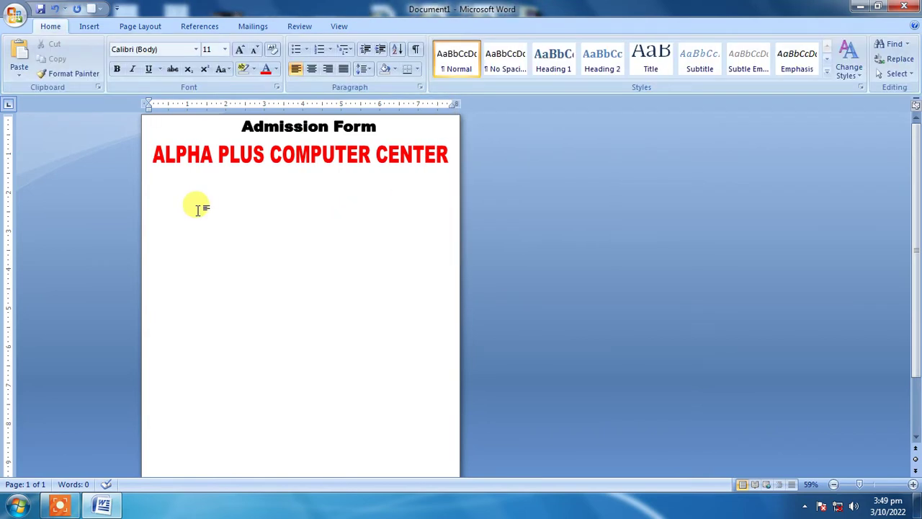
left_click(281, 128)
- Paste another copy of the title below the red heading
right_click(285, 132)
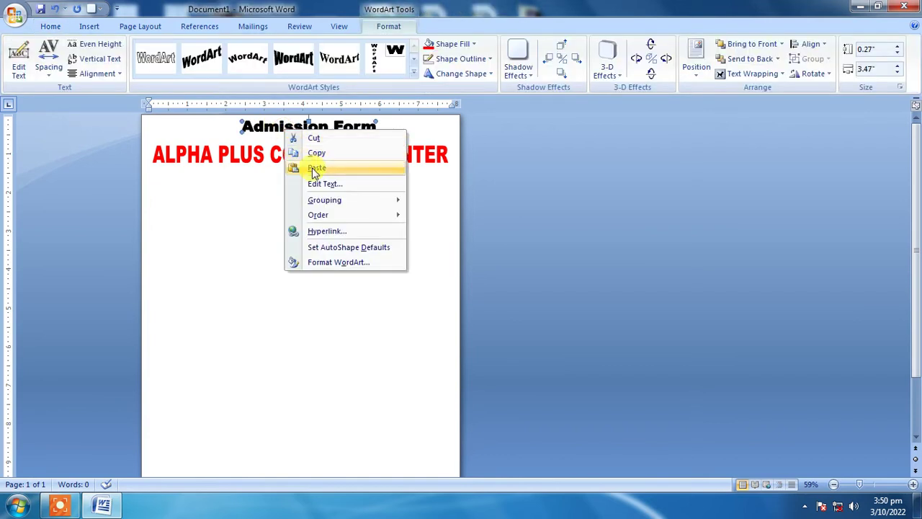
left_click(310, 167)
left_click_drag(290, 137, 282, 182)
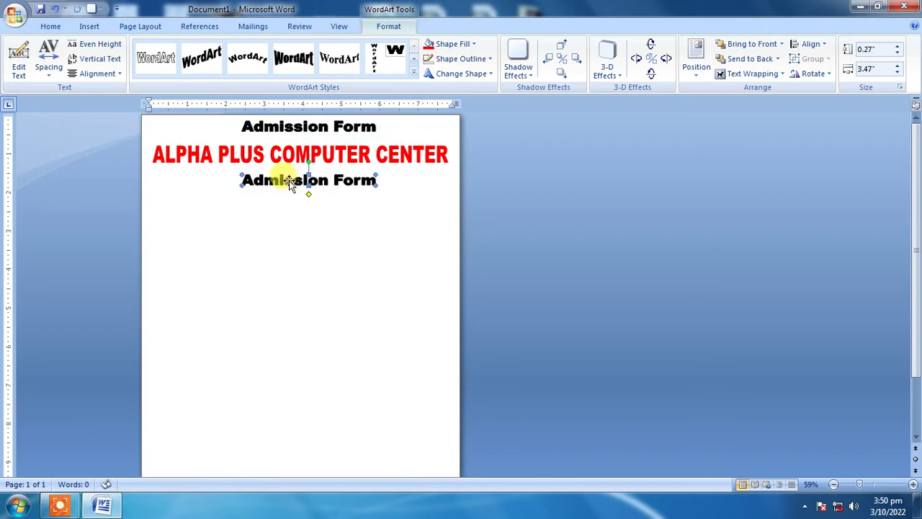
- Replace the new copy's text with the computer centre's postal address
right_click(289, 180)
left_click(346, 238)
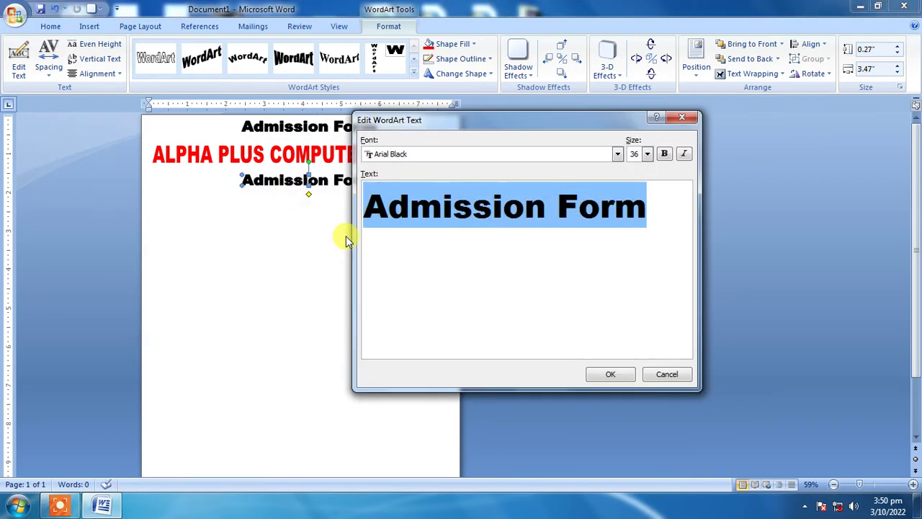
type("dO")
key("BackSpace")
key("BackSpace")
type("Do")
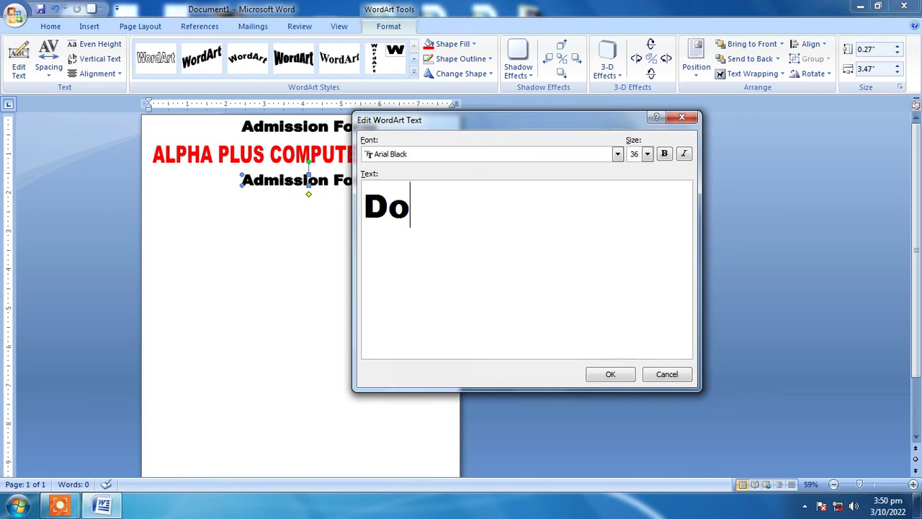
type("dh")
type(" Sth")
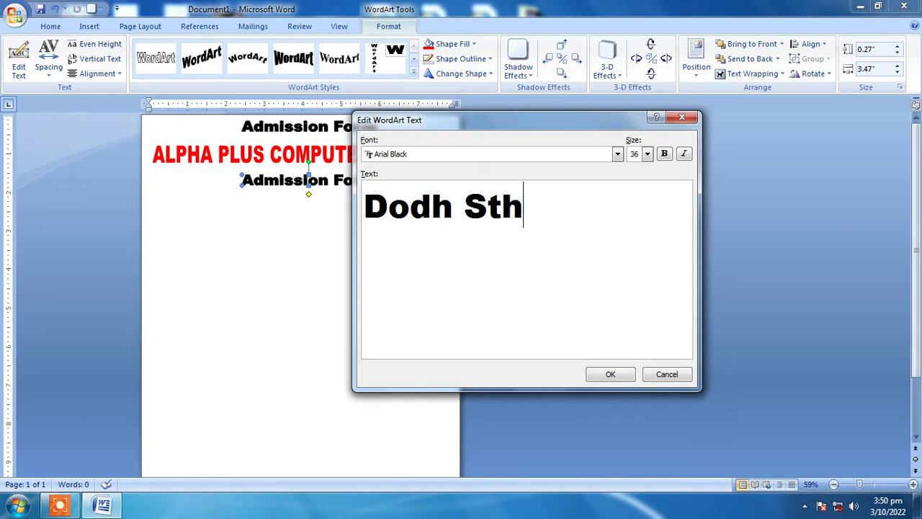
type("an Mqn")
key("BackSpace")
key("BackSpace")
type("andir ")
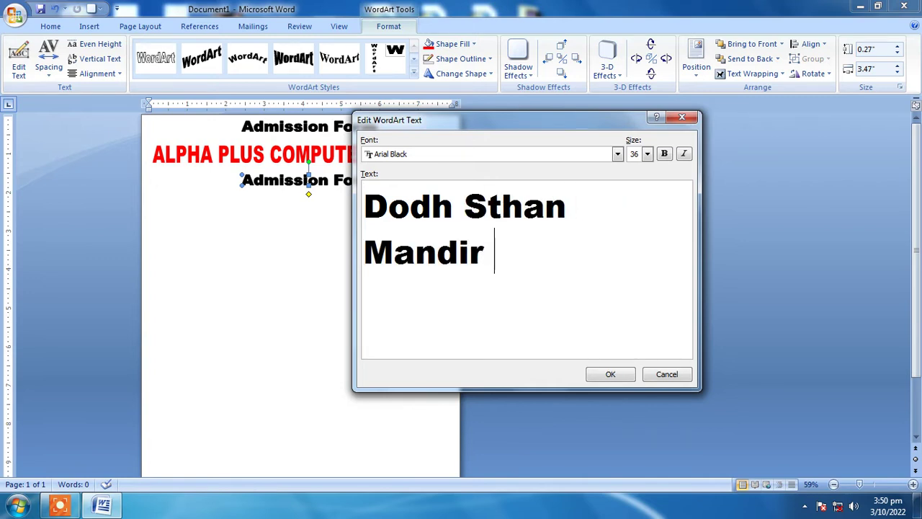
type("Ke Samne")
key("Return")
type("Jaqnt")
key("BackSpace")
key("BackSpace")
key("BackSpace")
type("nta B")
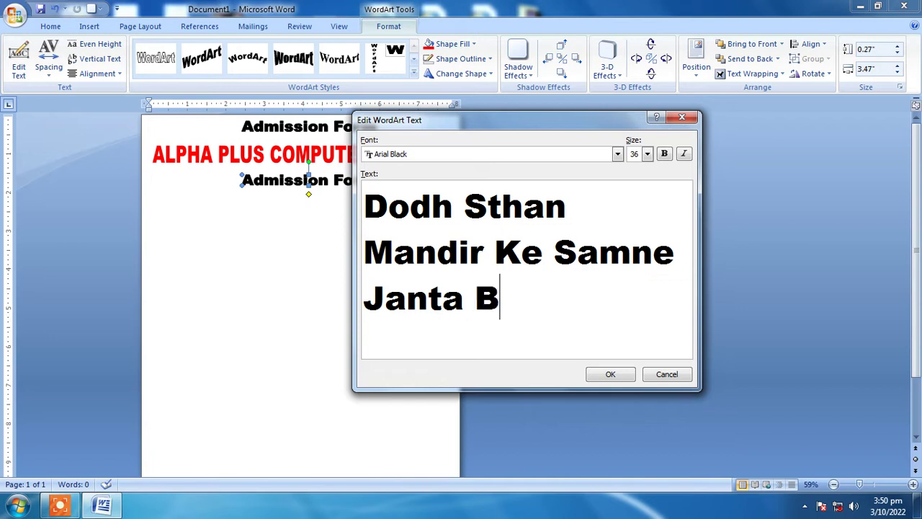
type("azar, Saran")
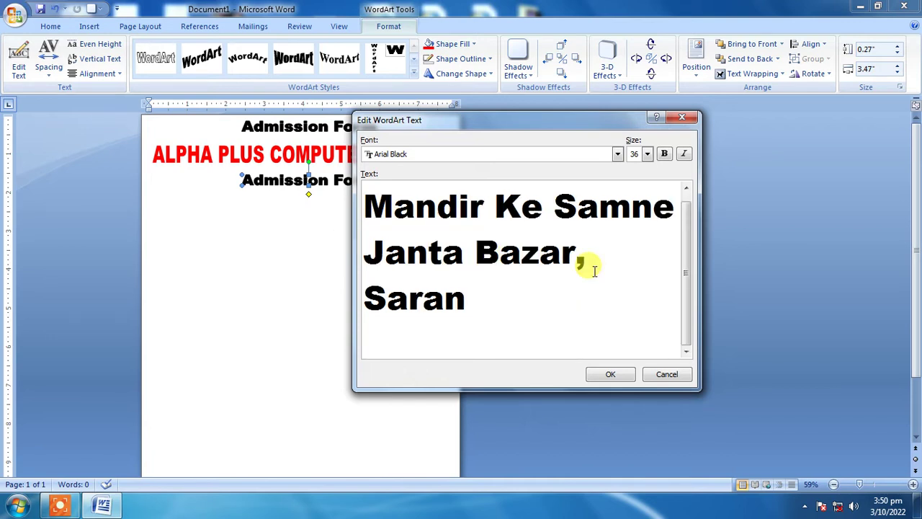
left_click(597, 372)
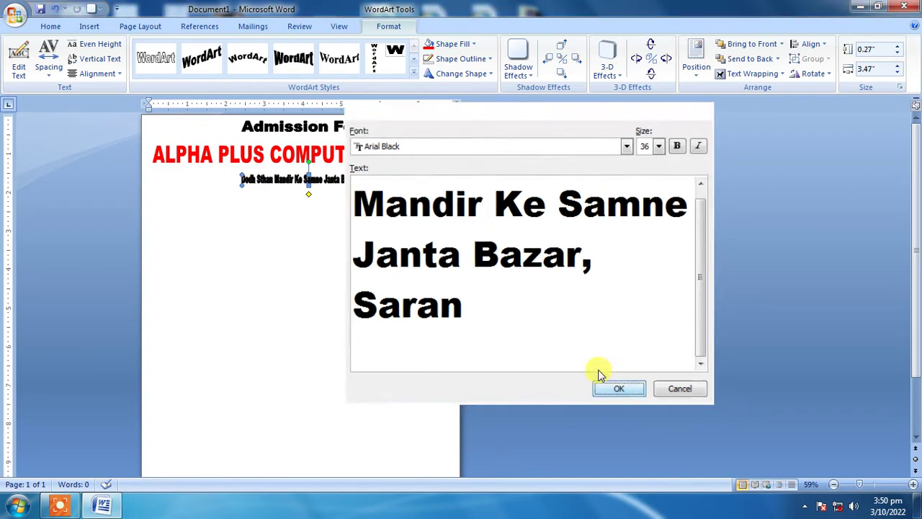
- Remove the address line's outline, widen it across the page, and reduce its height
left_click(466, 59)
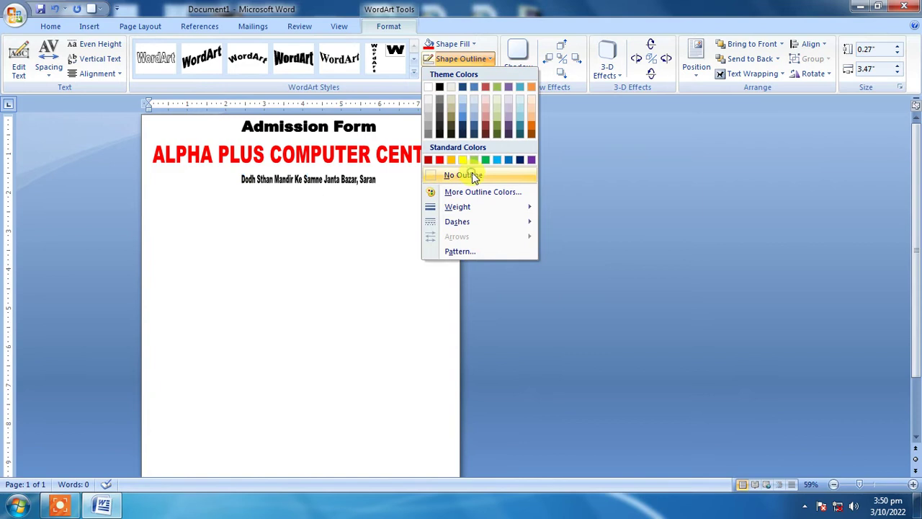
left_click(474, 177)
left_click_drag(421, 193, 437, 193)
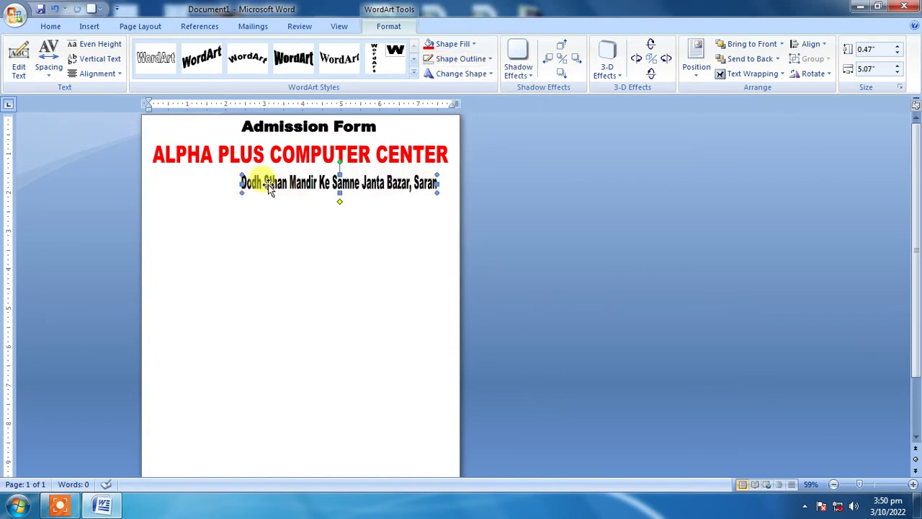
left_click_drag(240, 183, 166, 183)
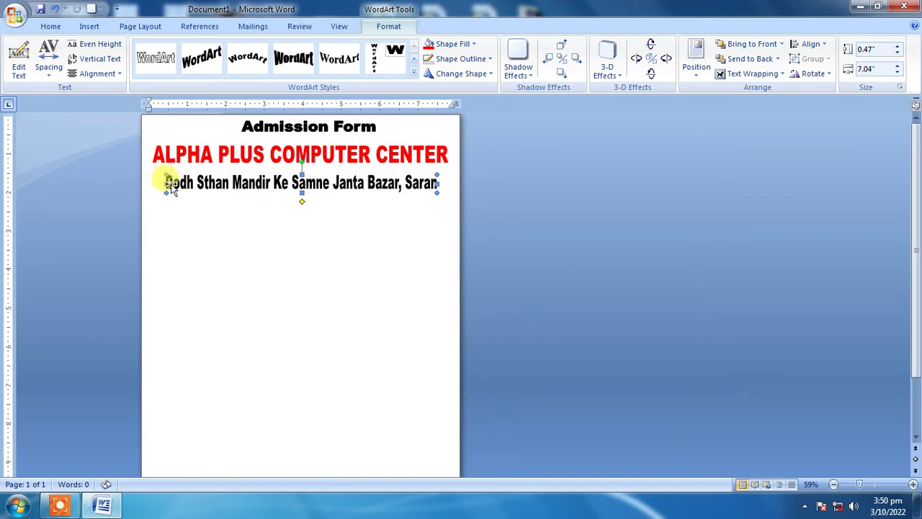
left_click_drag(303, 193, 305, 188)
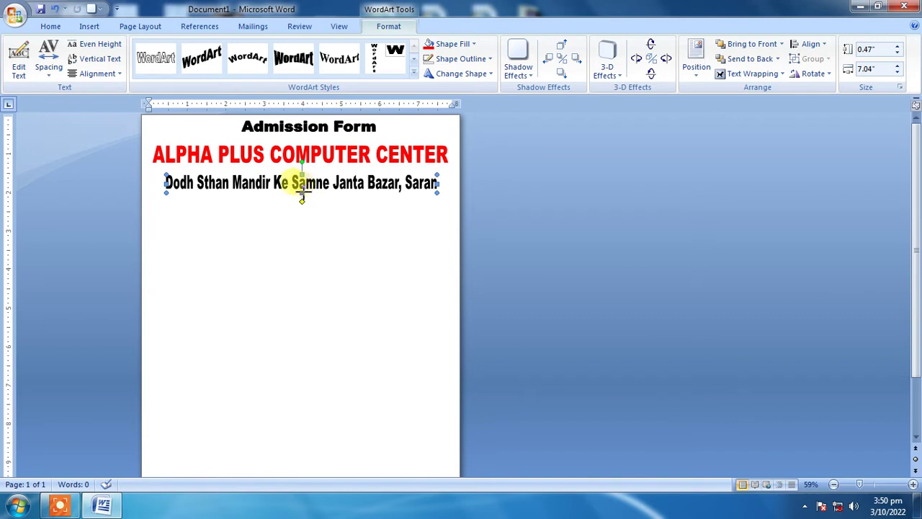
- Zoom the page in to 140%
left_click(298, 216)
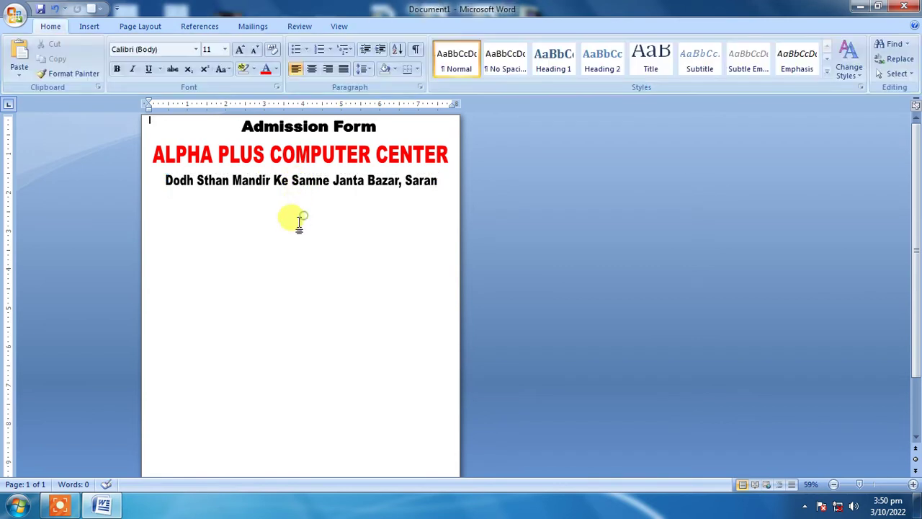
left_click(912, 487)
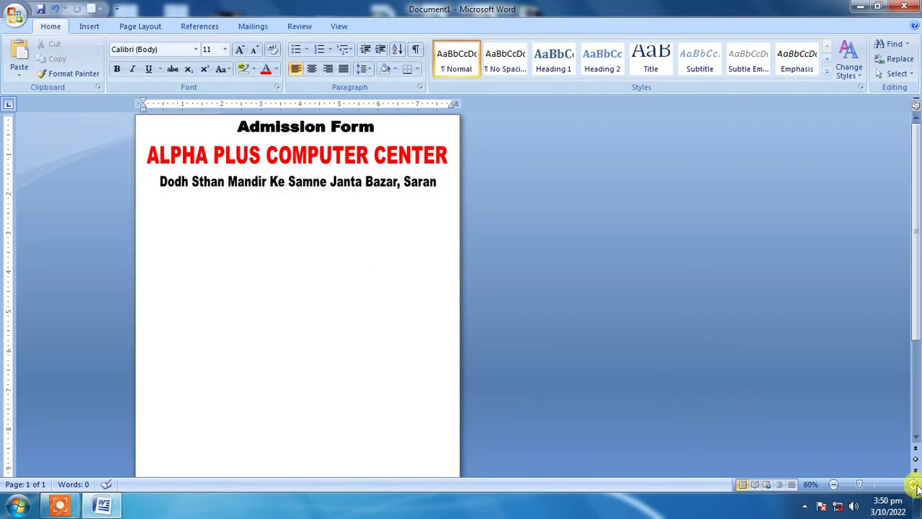
left_click(913, 488)
left_click(913, 488)
left_click(913, 488)
left_click(914, 488)
left_click(915, 489)
left_click(914, 487)
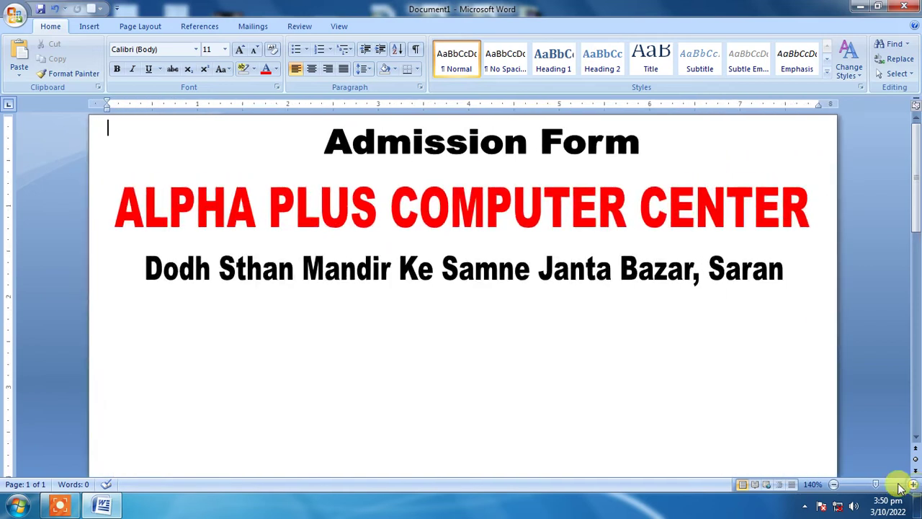
- Trim the address line's top and nudge it up beneath the red centre name
left_click(490, 263)
left_click(459, 274)
left_click(461, 259)
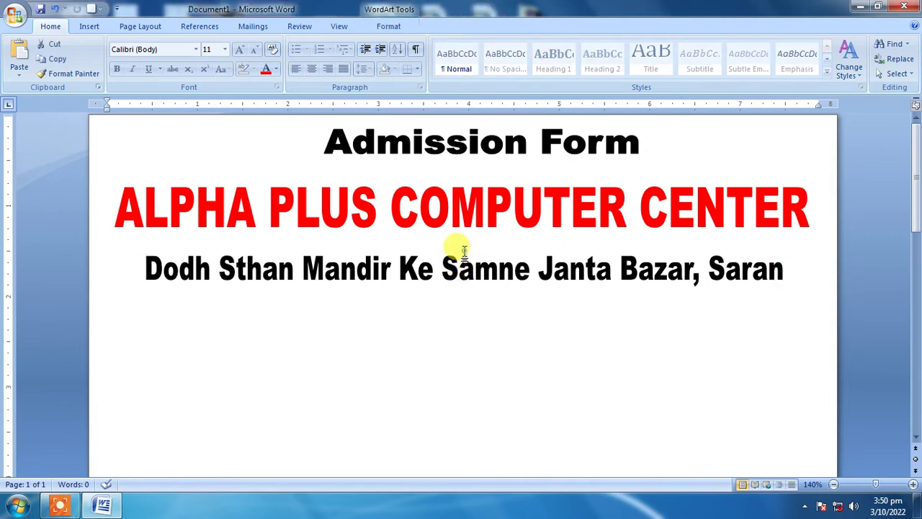
left_click(449, 257)
left_click(452, 258)
left_click_drag(465, 254, 472, 266)
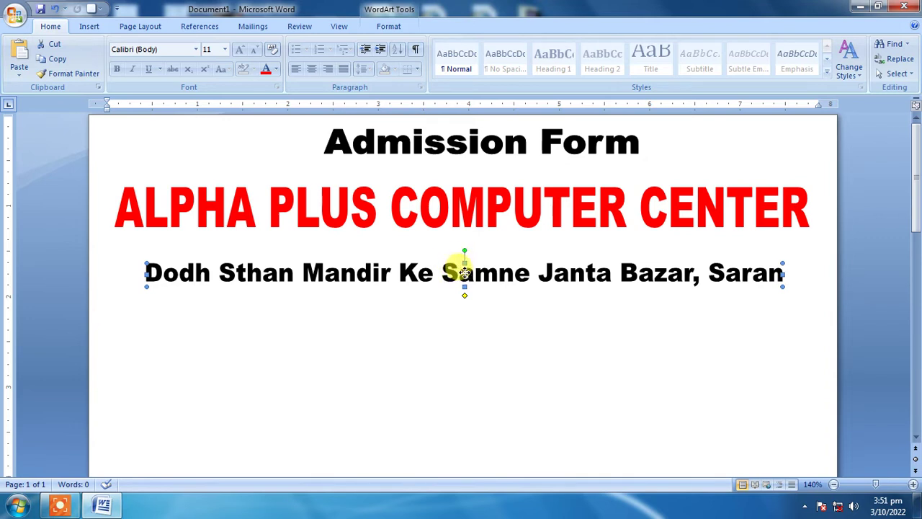
left_click_drag(465, 272, 465, 261)
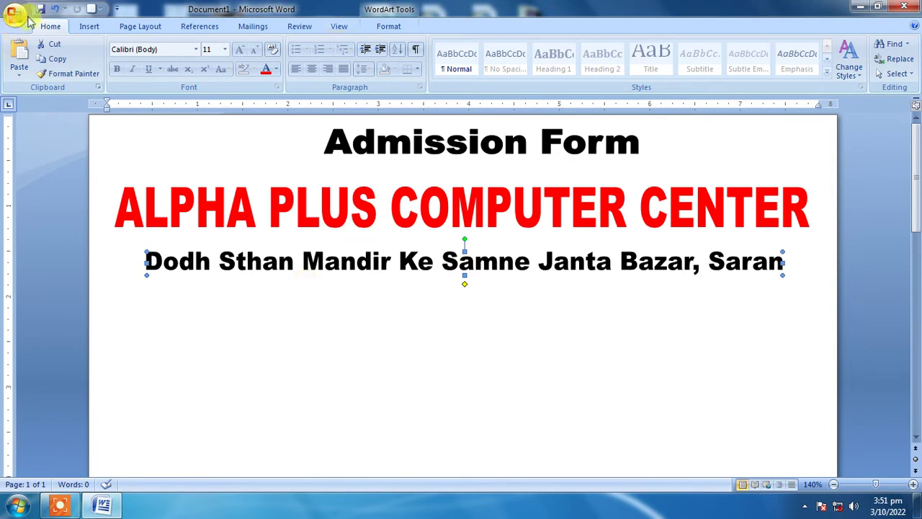
- Save the document as a Word Document named 'alpha admission form'
left_click(16, 14)
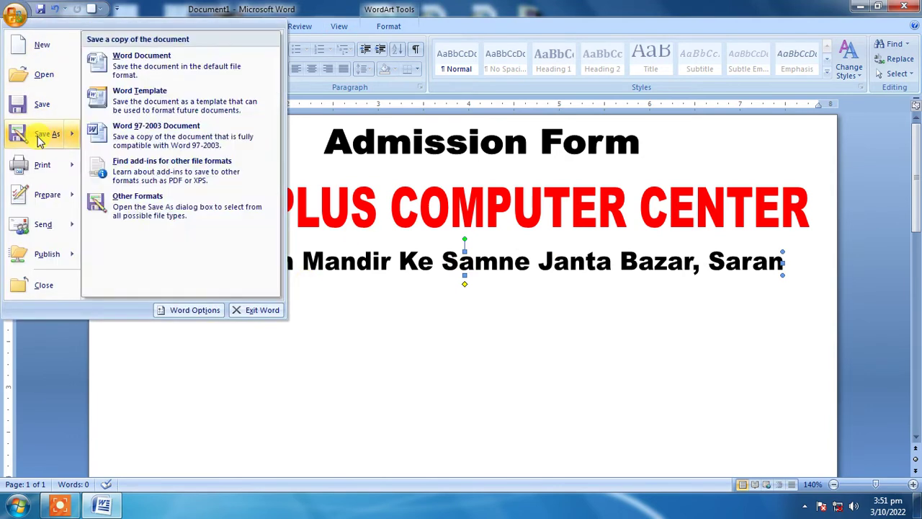
left_click(47, 133)
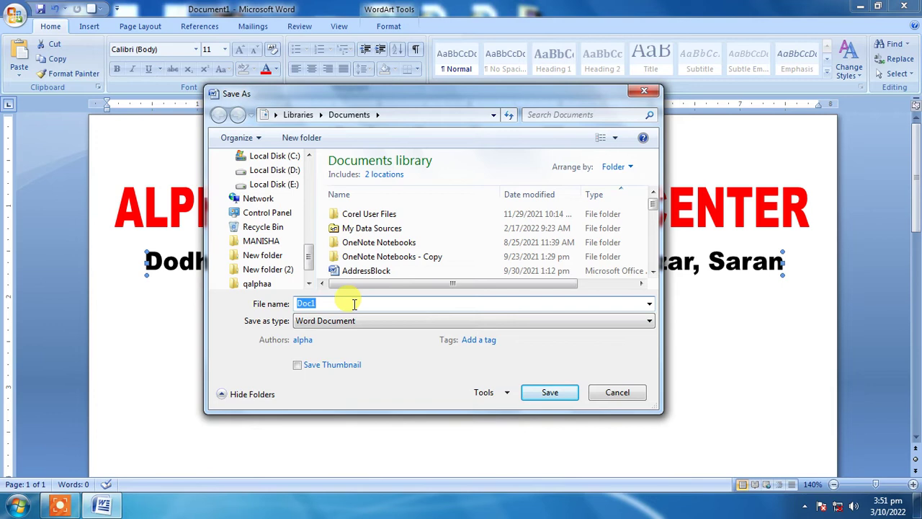
type("c")
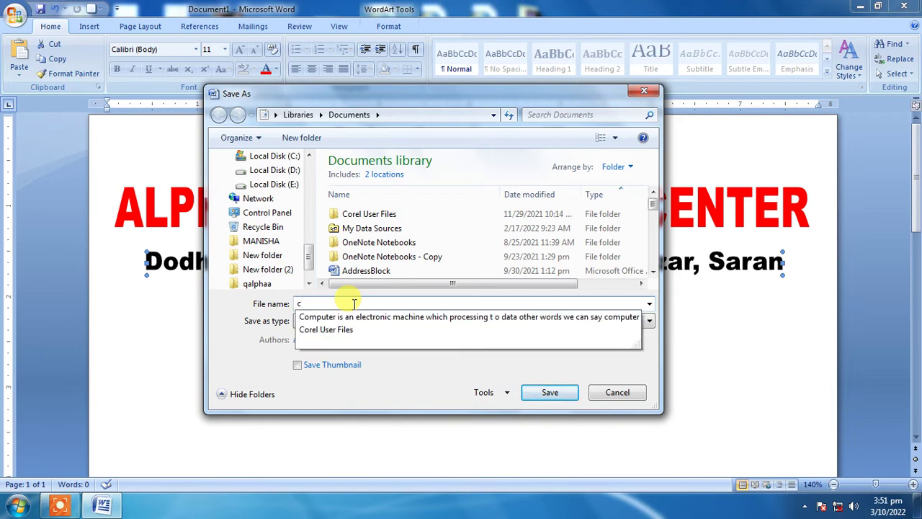
key("BackSpace")
type("alp")
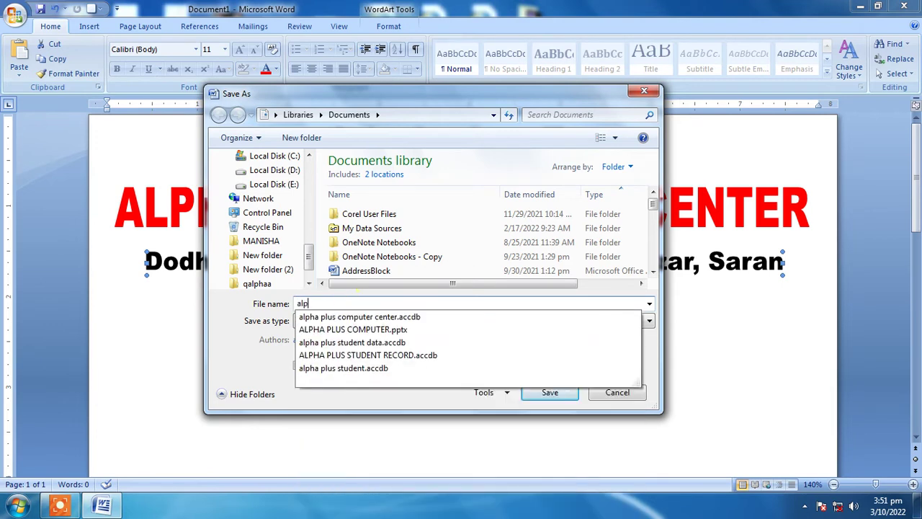
type("ha admission form")
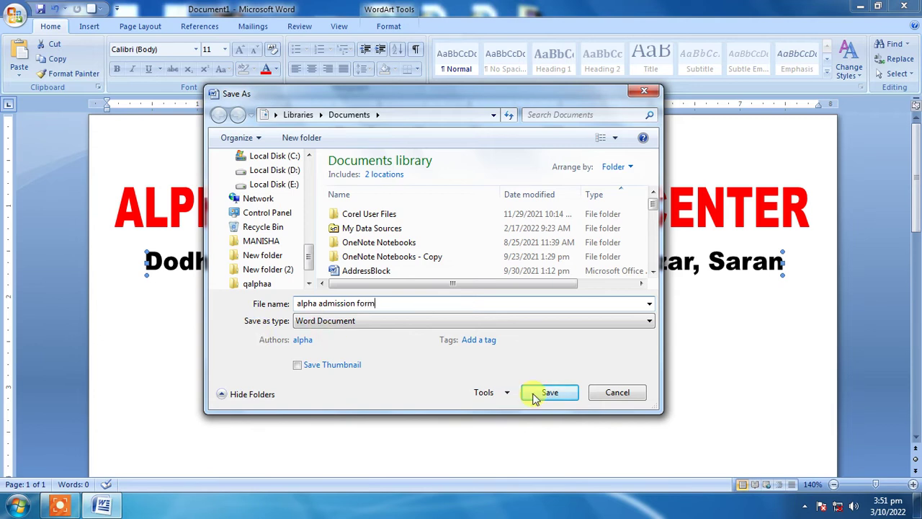
left_click(533, 394)
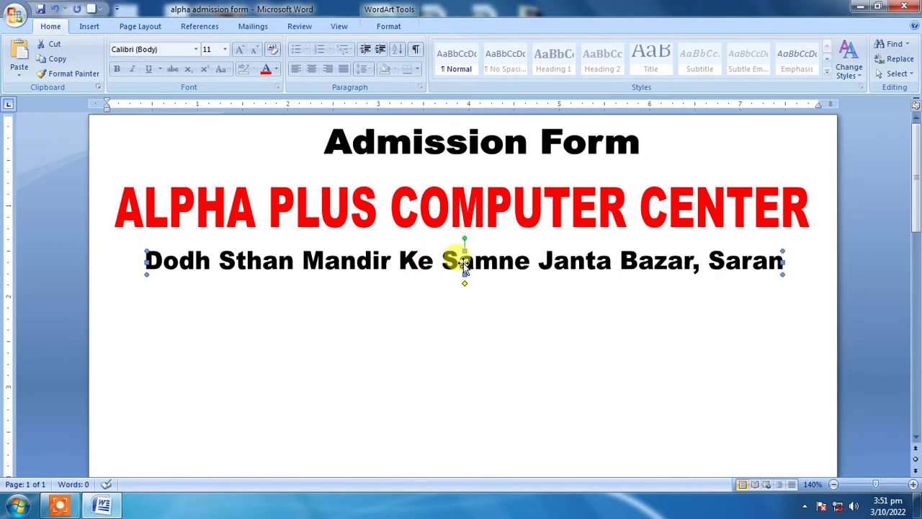
- Nudge the WordArt title and address lines slightly upward
left_click_drag(463, 262, 465, 211)
left_click(461, 220)
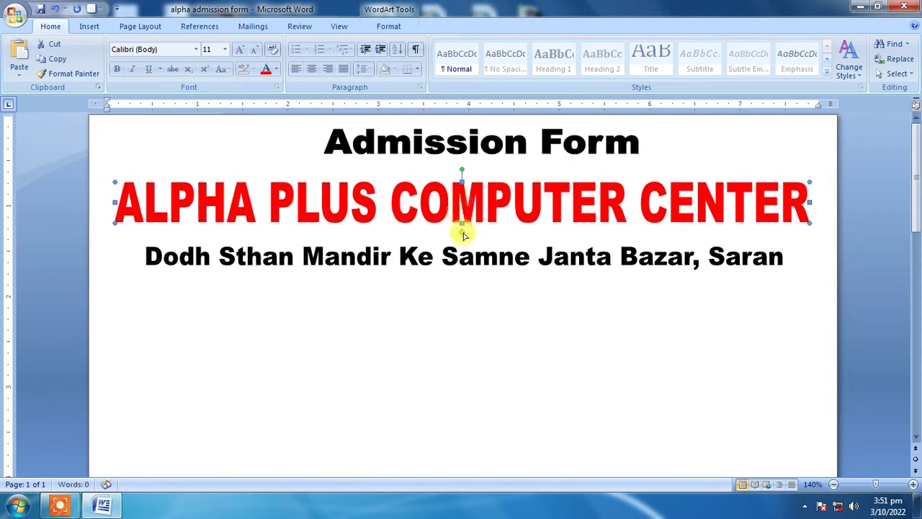
left_click(213, 347)
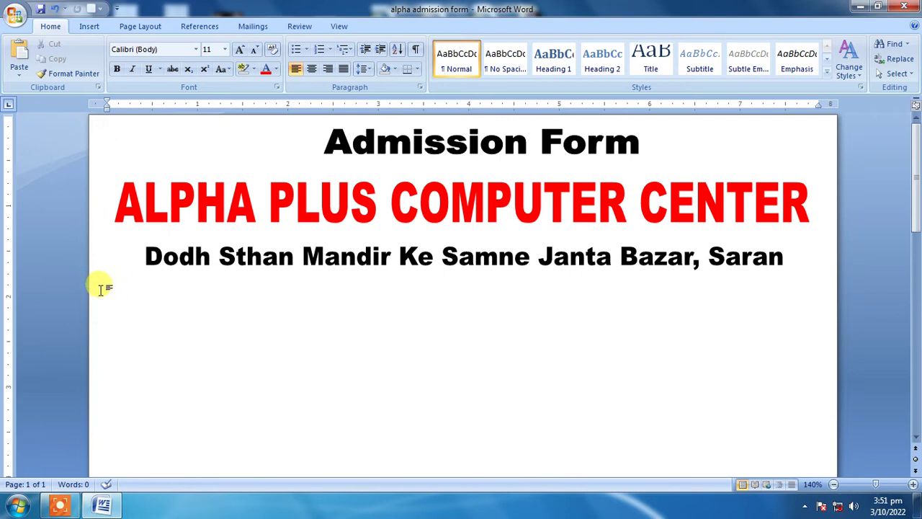
- Add the line '(Filll the form in CAPITAL LETTERS Only)' below the address, bold at size 12
left_click(101, 288)
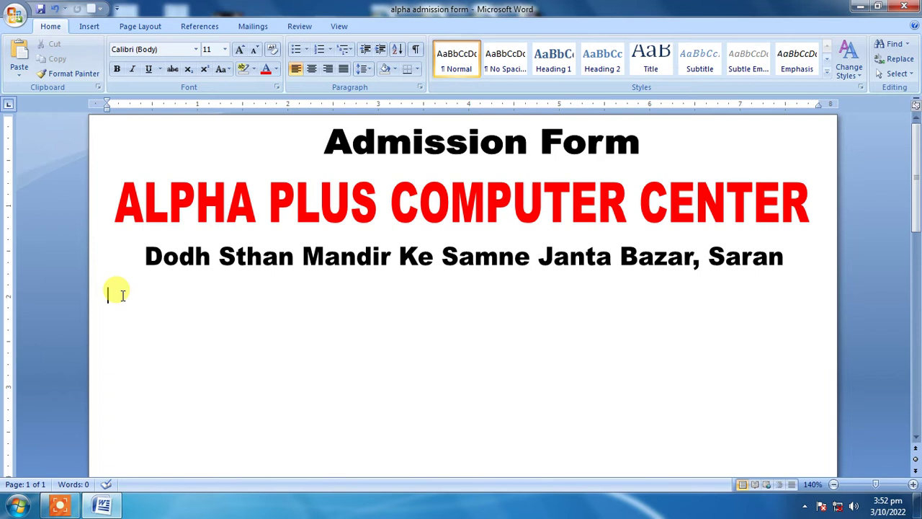
type("(Fil")
type(" the form in CAP")
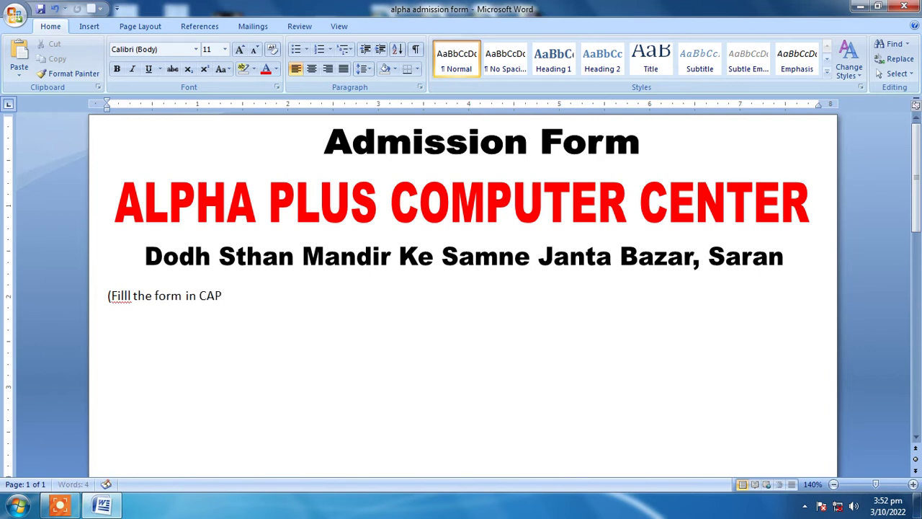
type("ITAL LETTERS")
type(" O")
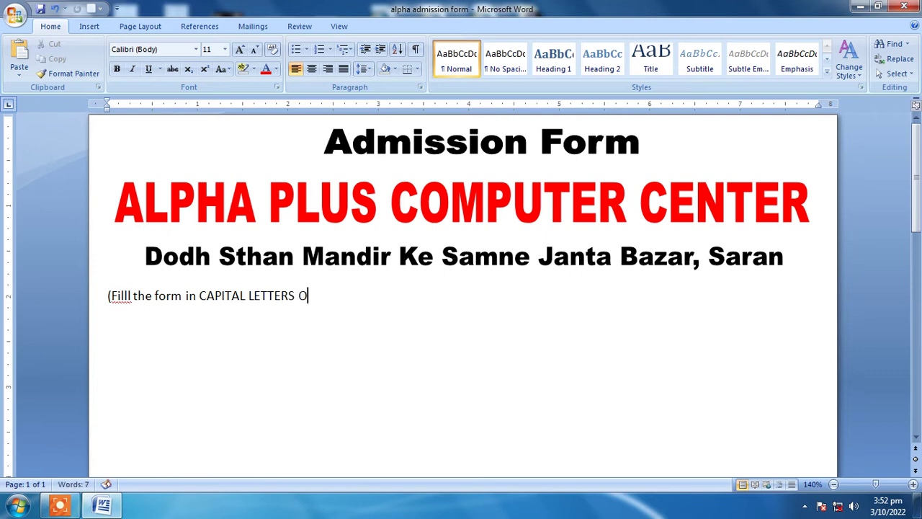
type(")")
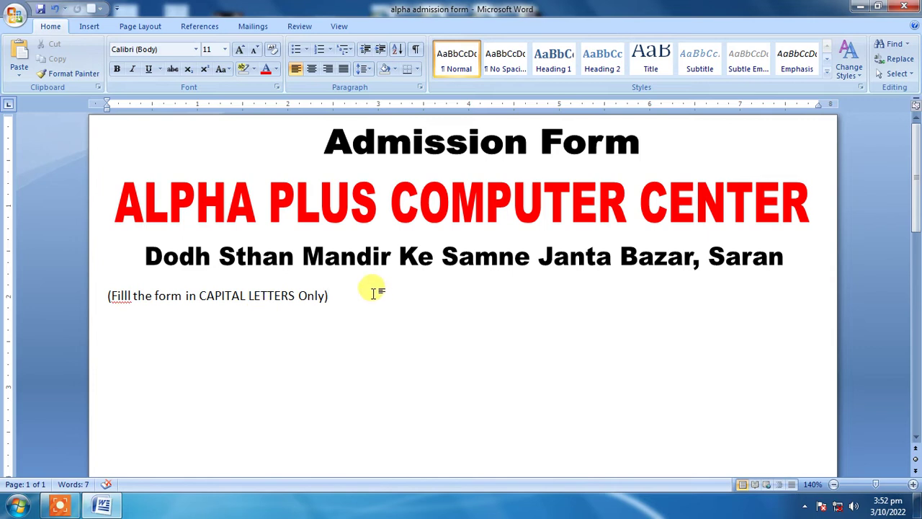
left_click_drag(333, 296, 95, 295)
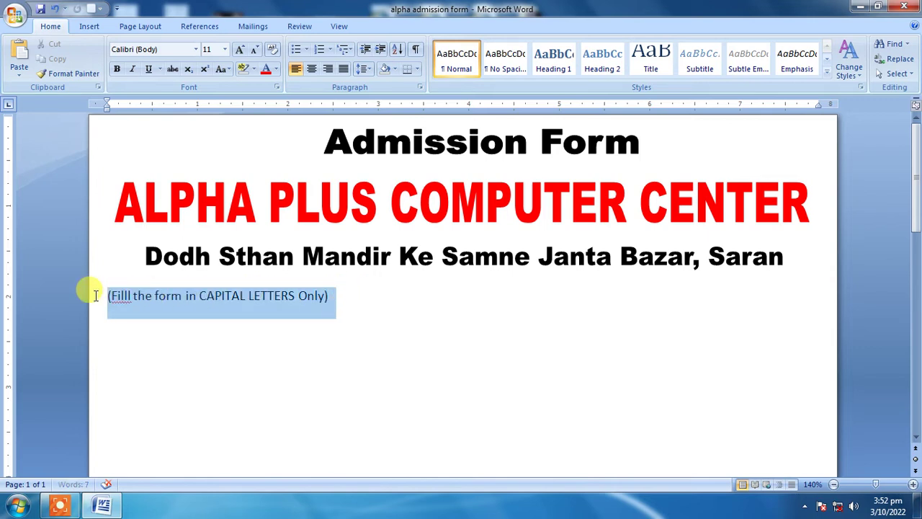
left_click(115, 69)
left_click(225, 51)
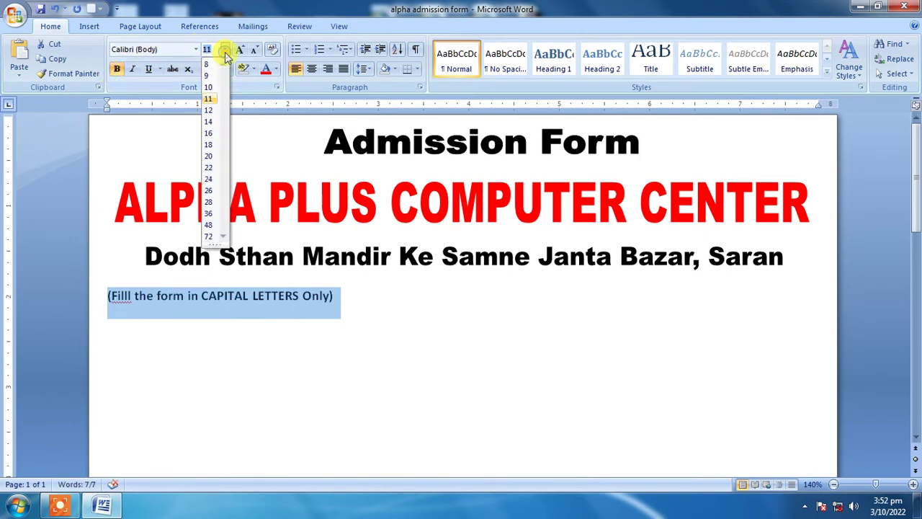
left_click(208, 110)
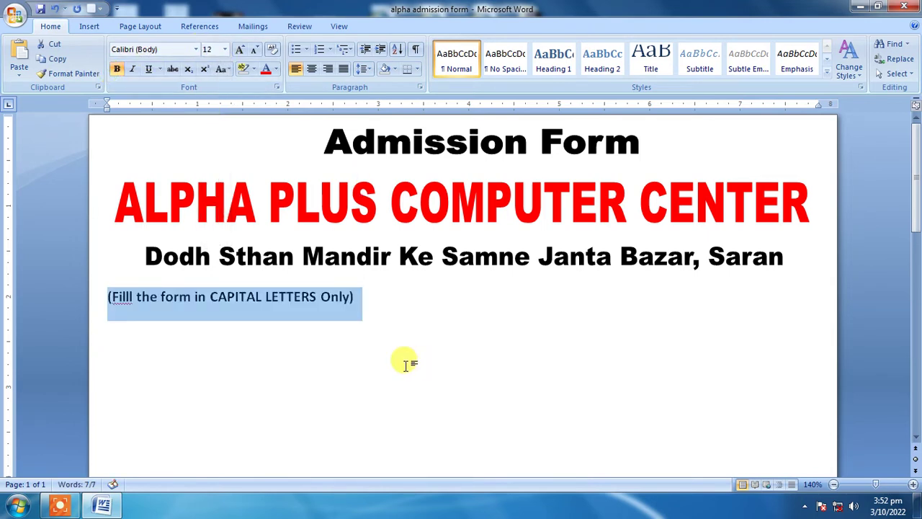
left_click(385, 340)
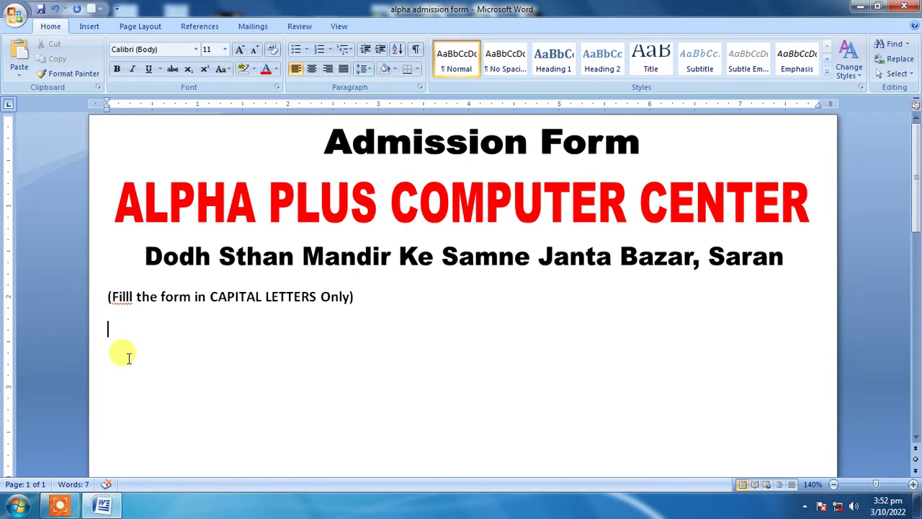
- Type '1. Full Name of the Student' as plain text, undoing the automatic numbered list
type("1")
type(".")
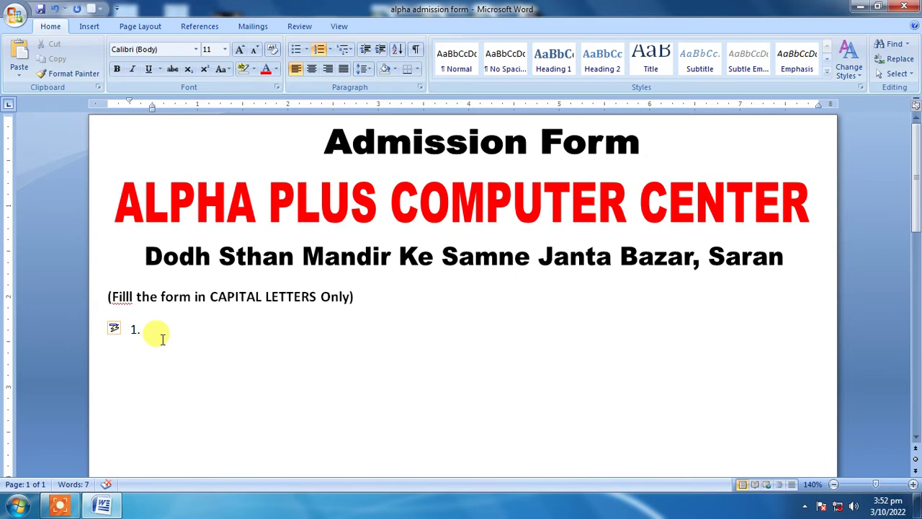
key("ctrl+z")
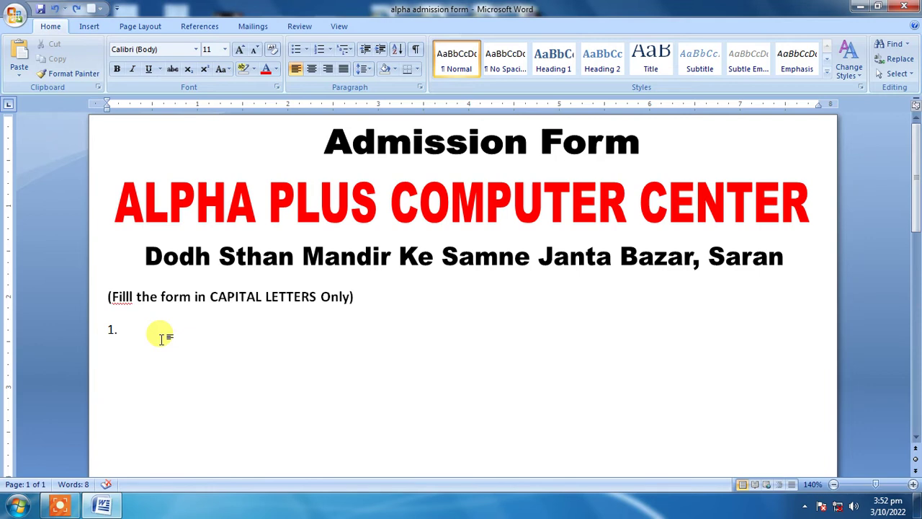
type("Funl")
key("BackSpace")
key("BackSpace")
type("l")
type(" of theStudent")
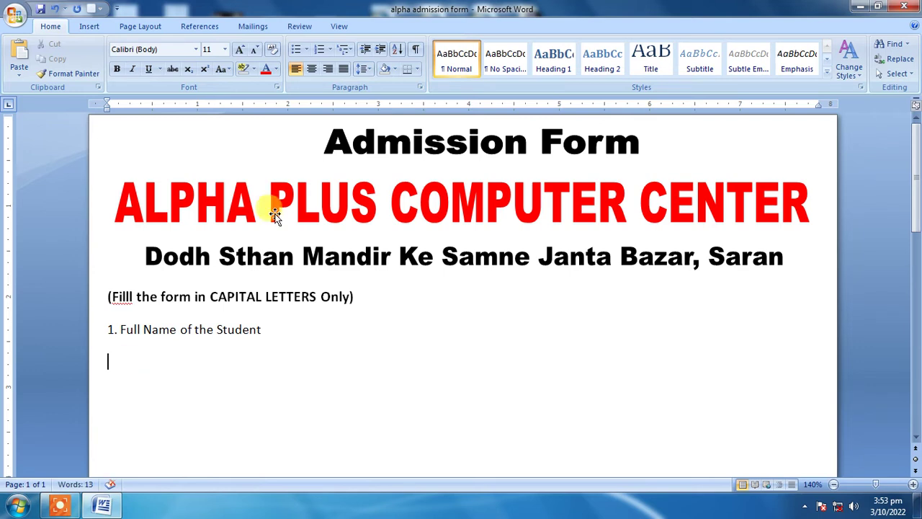
- Insert a 1-row, 20-column table under the student name label, aligned with the text margin
left_click(87, 27)
left_click(111, 69)
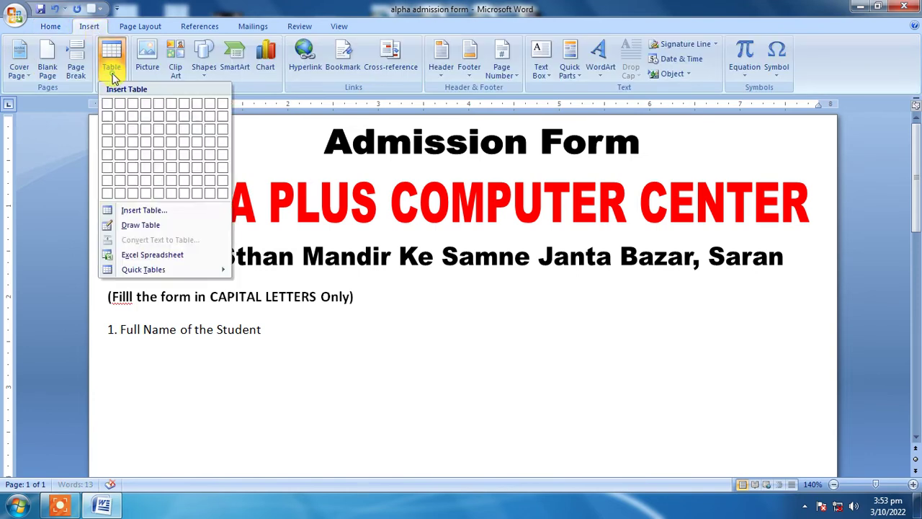
left_click(162, 216)
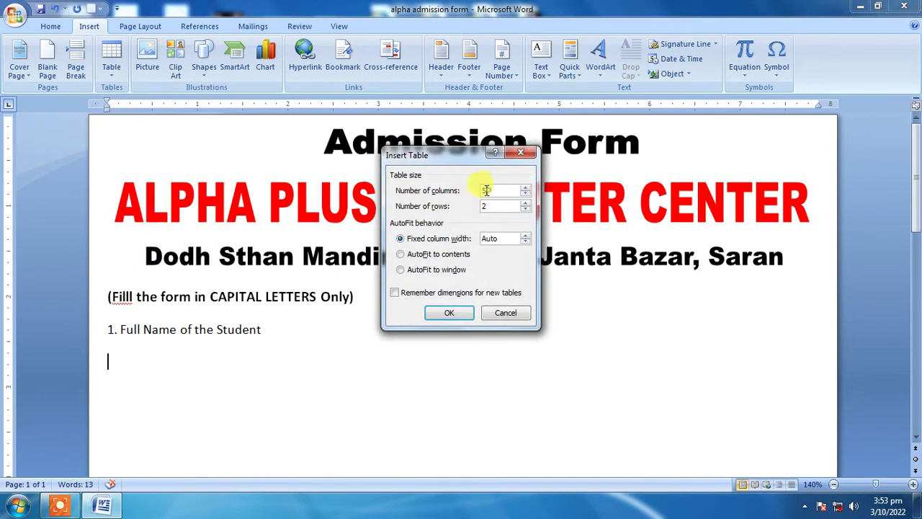
type("20")
double_click(509, 206)
type("1")
left_click(450, 312)
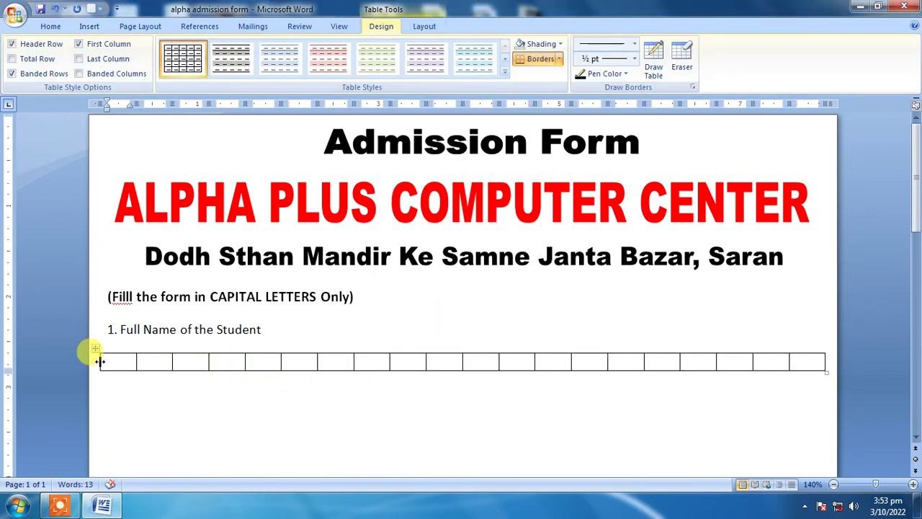
left_click_drag(102, 362, 106, 362)
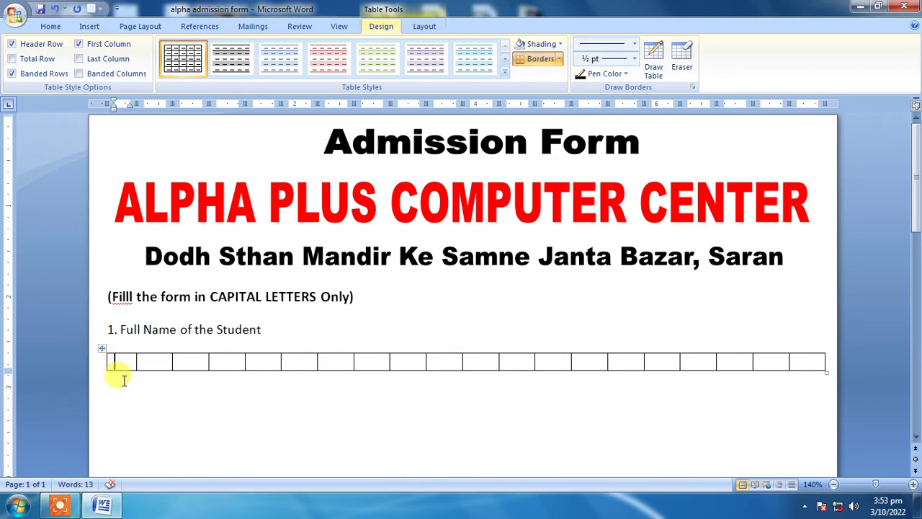
left_click(120, 380)
- Type '2. Mother's name' below the first table, correcting the lowercase m to a capital M
type("2.")
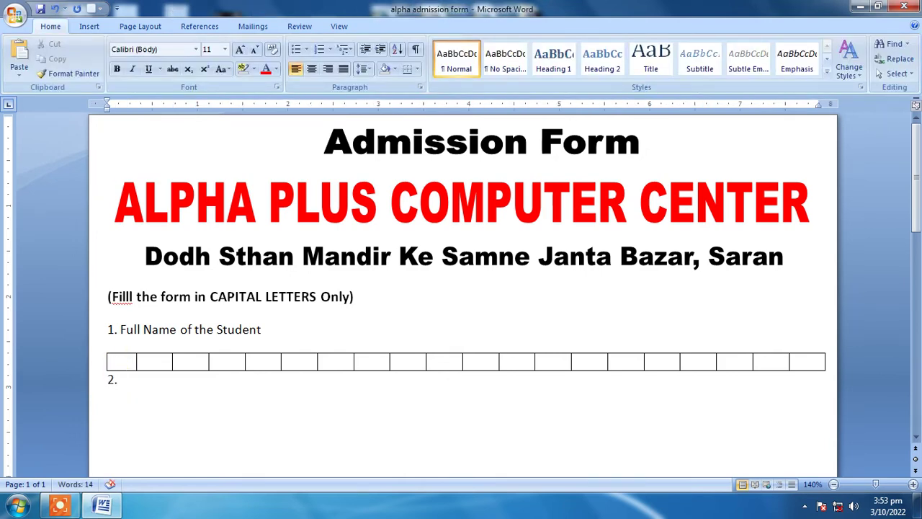
type("mother's name")
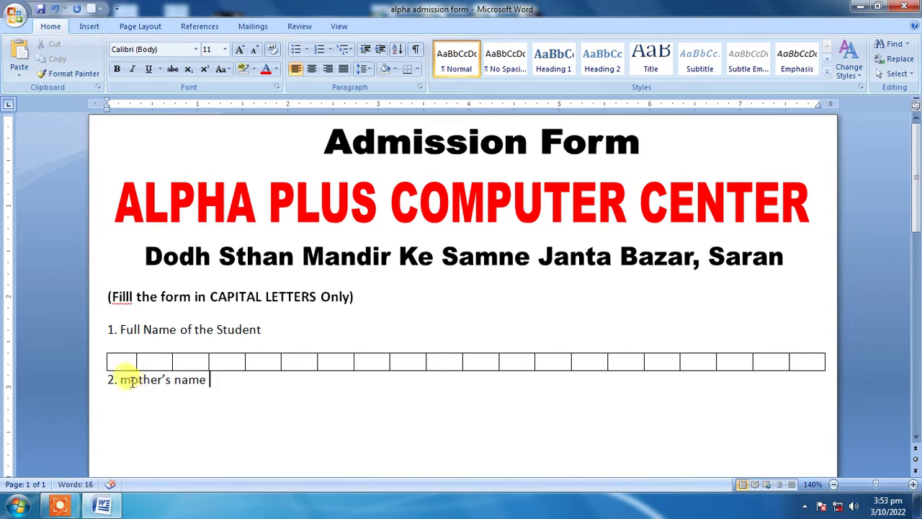
left_click_drag(129, 382, 120, 382)
type("M")
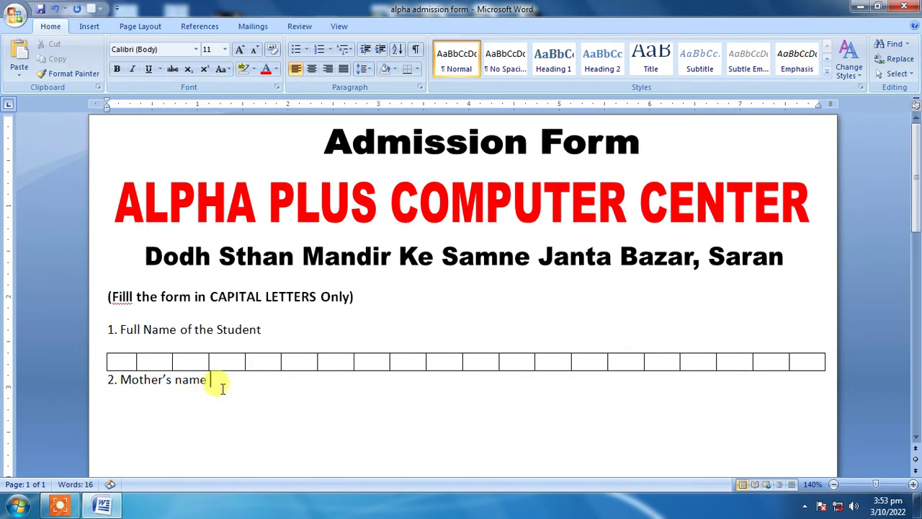
left_click(98, 29)
left_click(110, 72)
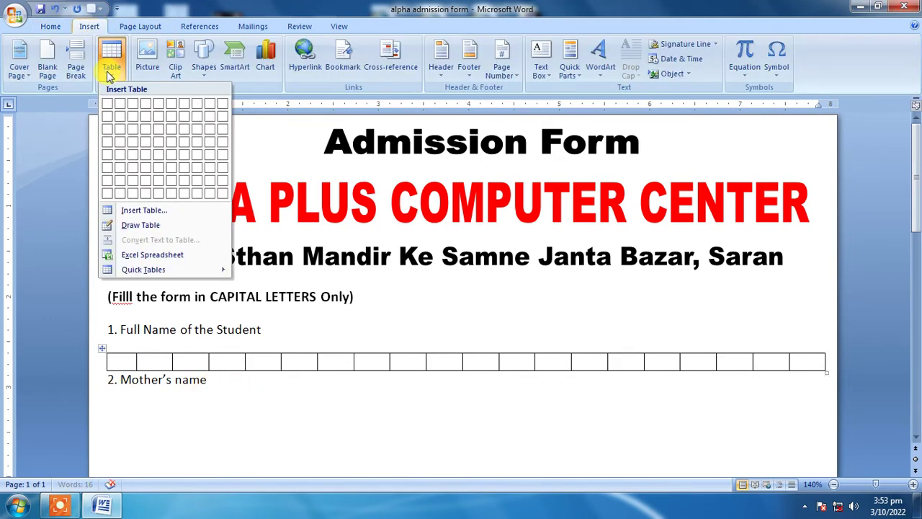
- Insert a second 1-row, 20-column box table under Mother's name, aligned with the margin
left_click(139, 211)
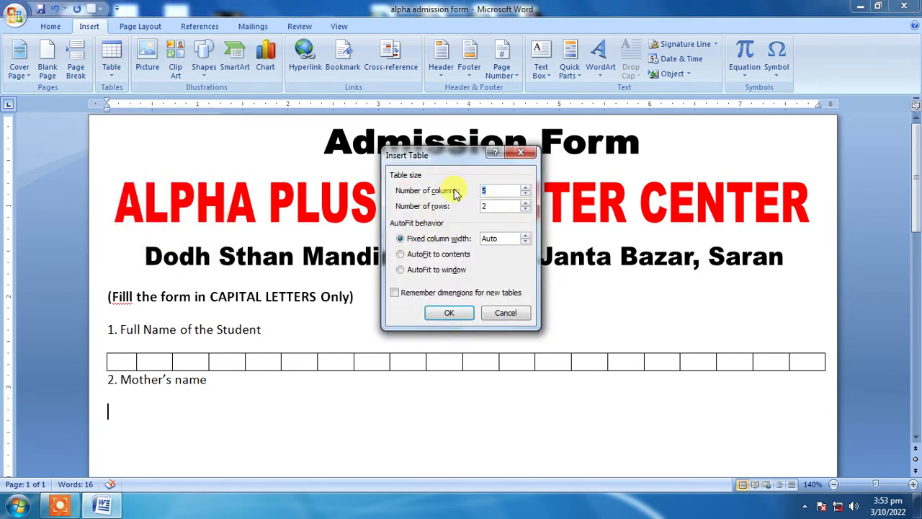
type("20")
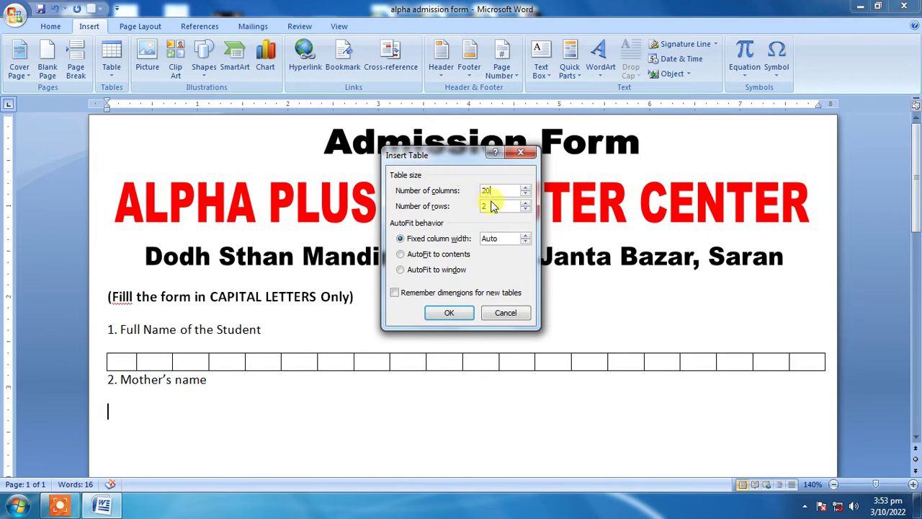
left_click_drag(499, 204, 476, 212)
type("1")
left_click(455, 313)
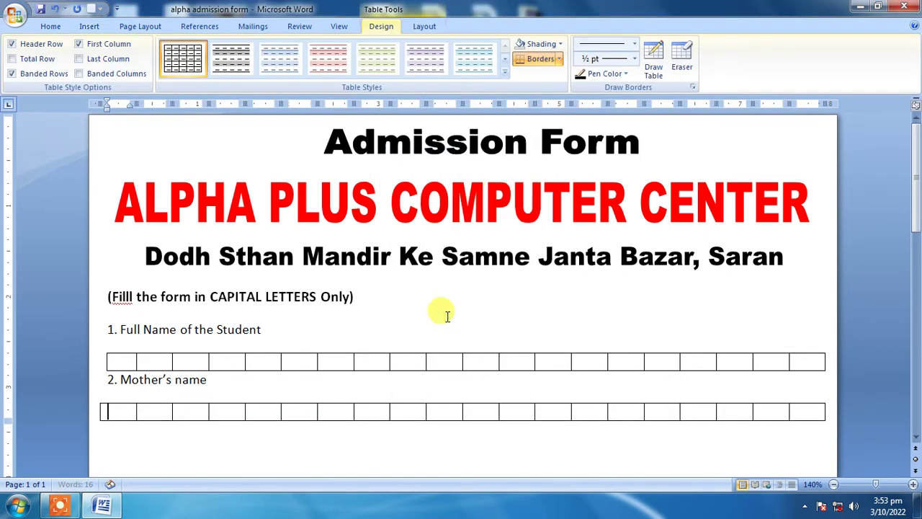
left_click(99, 415)
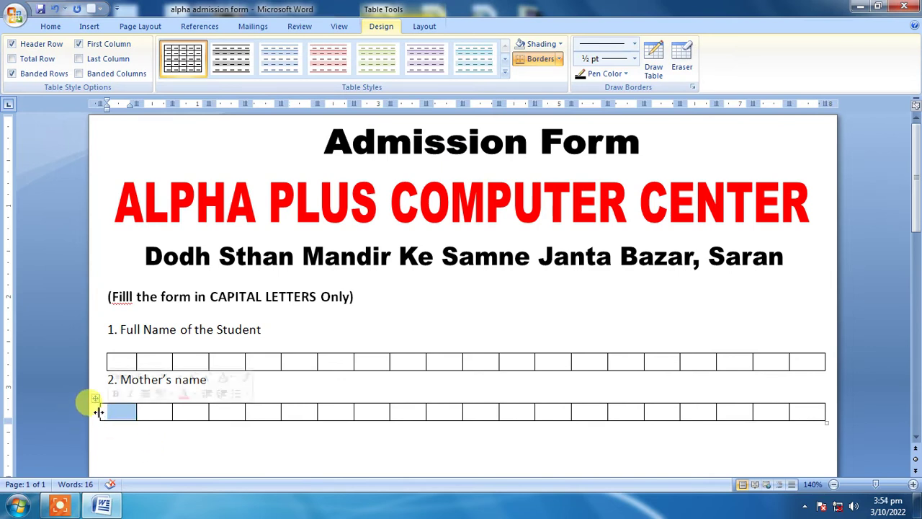
left_click_drag(104, 412, 104, 413)
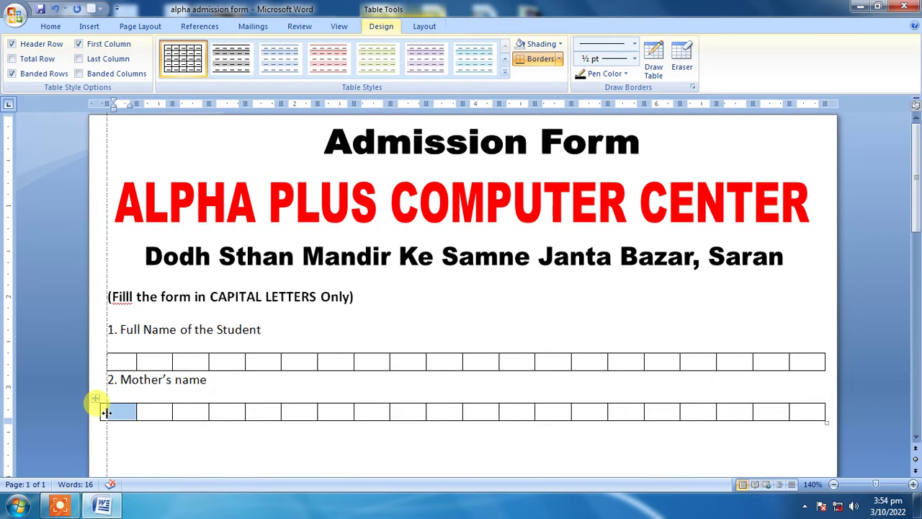
left_click(122, 435)
scroll(133, 437, "down", 1)
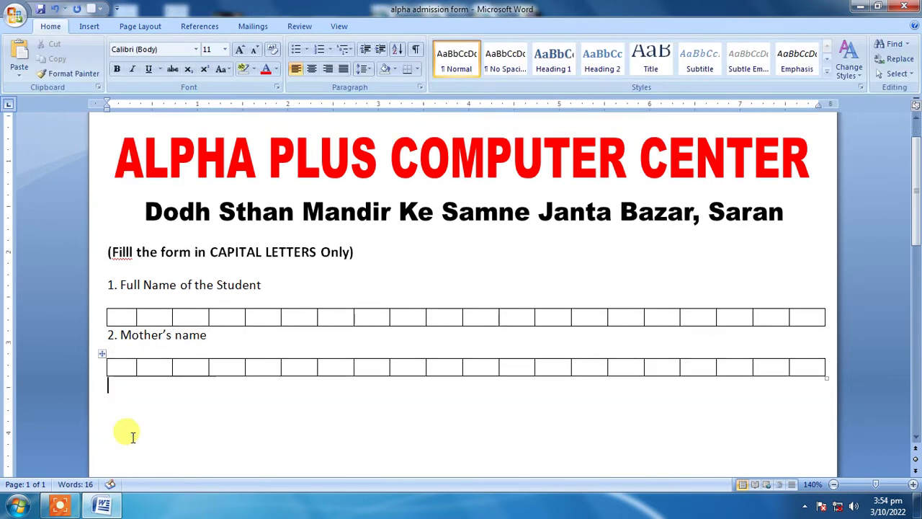
scroll(133, 437, "down", 1)
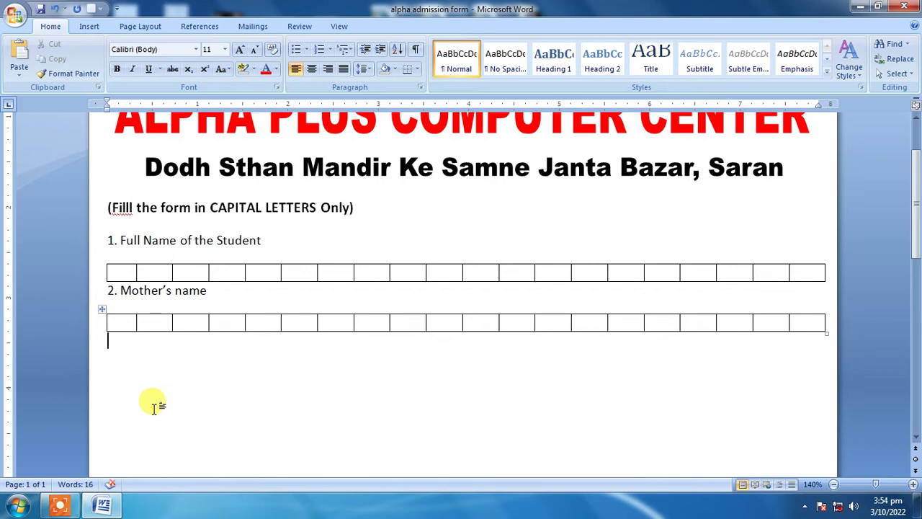
- Type '3. Father's name' with a capital F and start a new line below it
type("3.")
type(" fa")
type("r's")
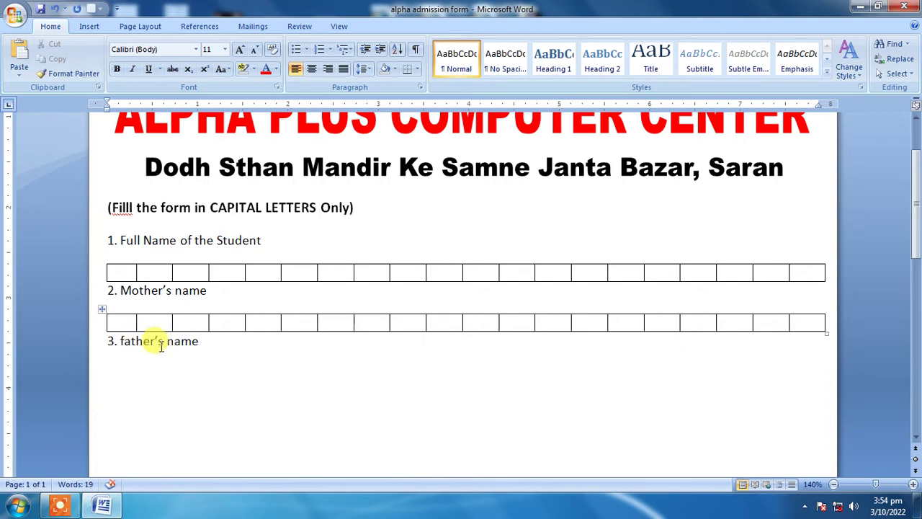
left_click_drag(120, 342, 125, 343)
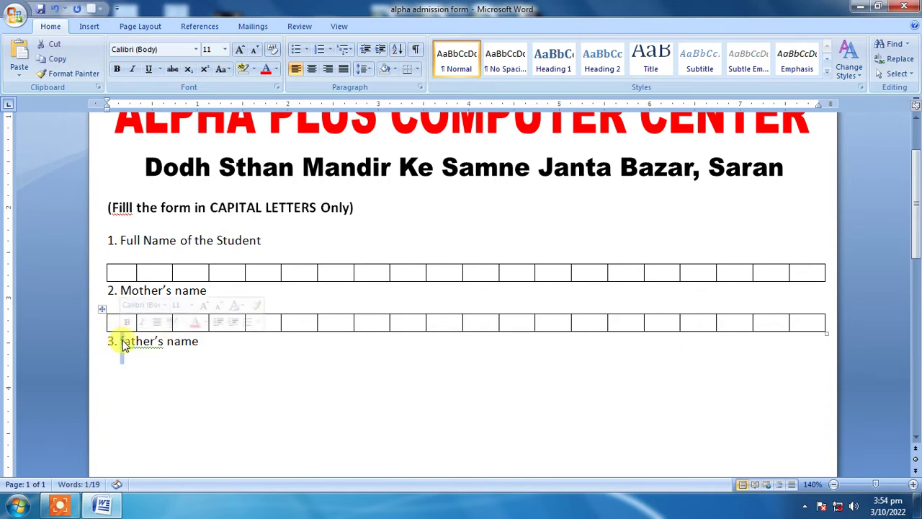
type("F")
left_click(209, 340)
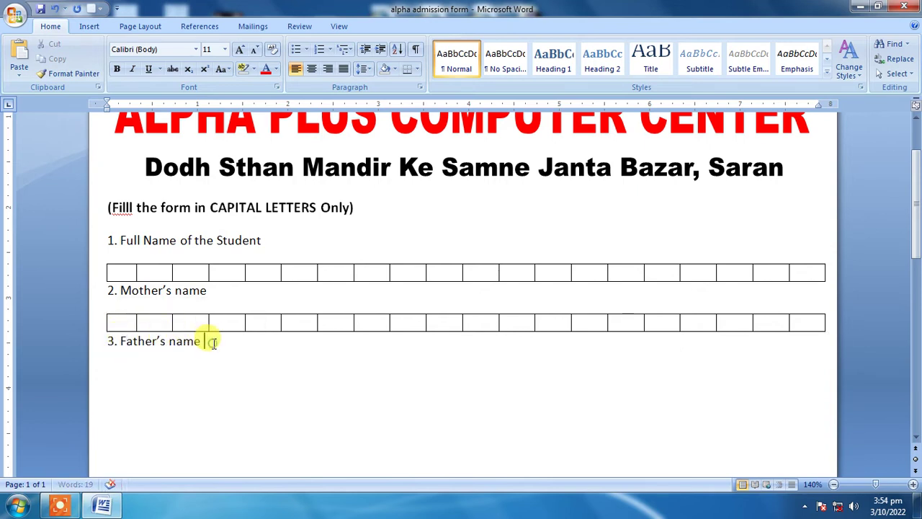
key("Return")
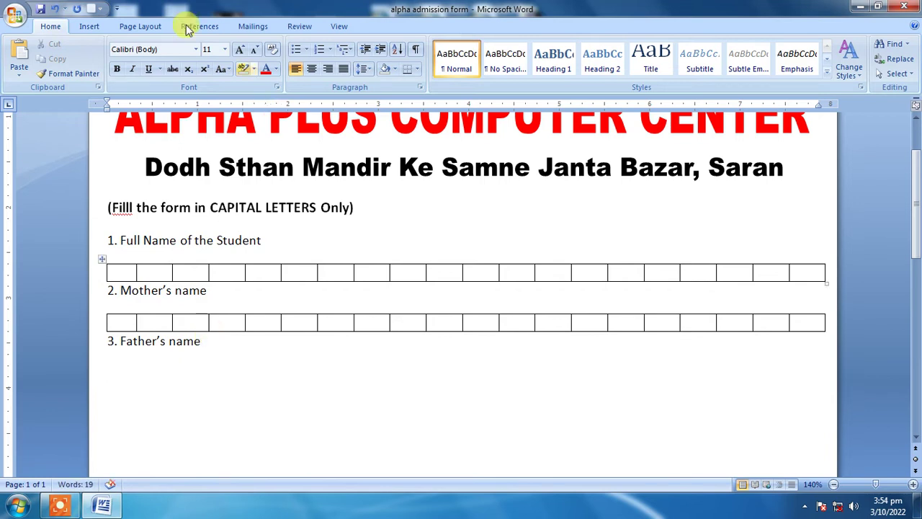
- Insert a third 1-row, 20-column letter-box table below Father's name
left_click(89, 26)
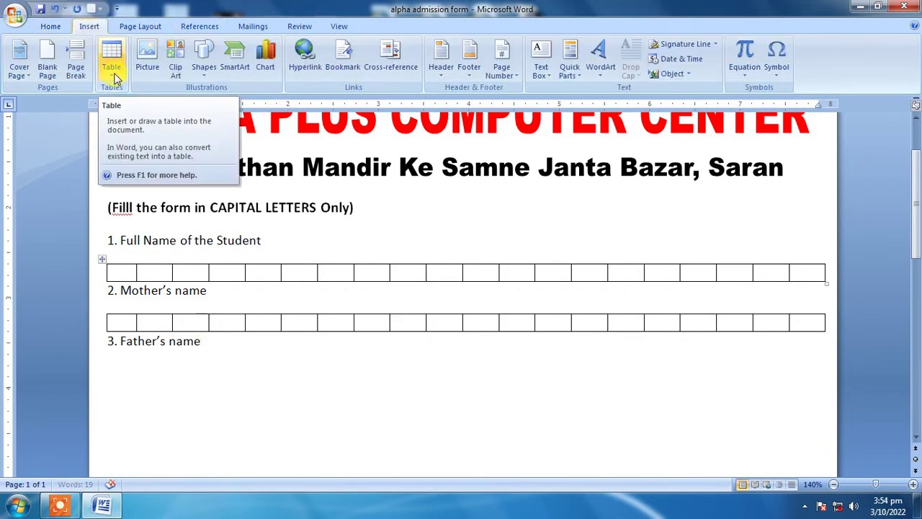
left_click(111, 68)
left_click(147, 211)
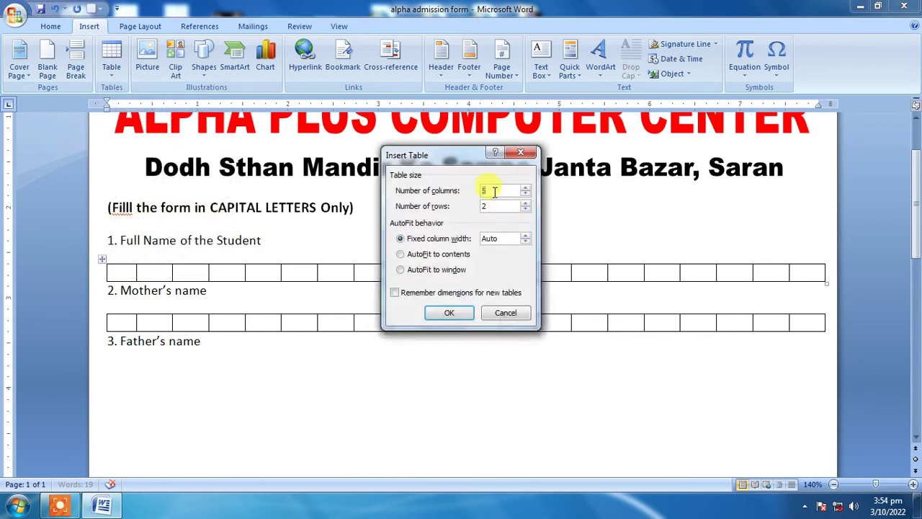
type("0")
double_click(487, 206)
key("Return")
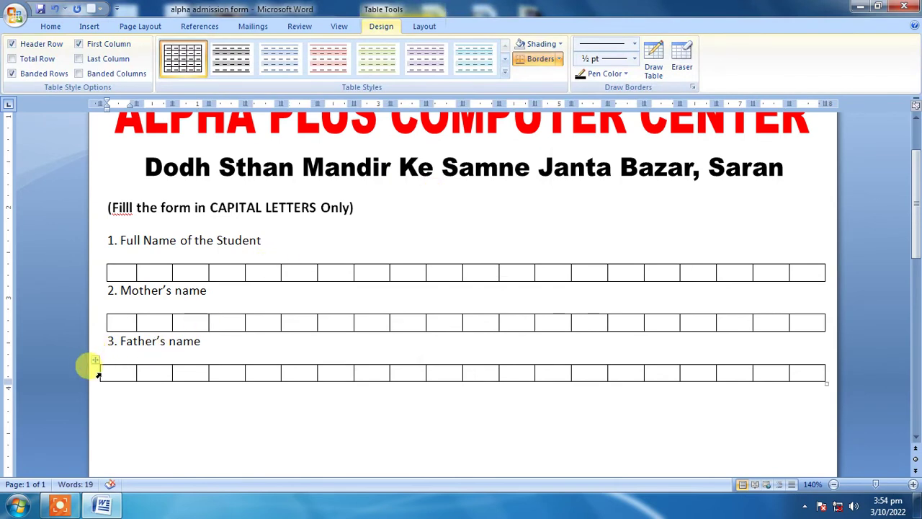
left_click(122, 392)
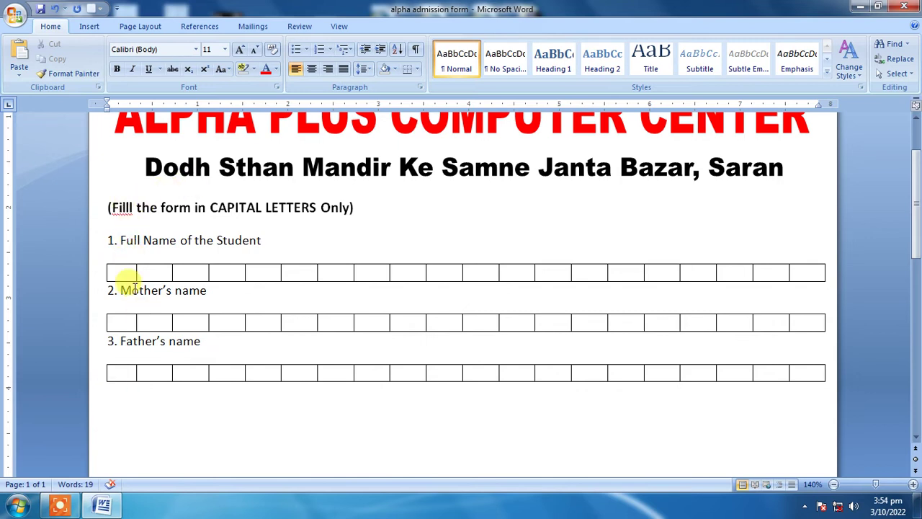
- Give the instruction line, labels and tables 1.0 line spacing with no space after paragraphs
mouse_move(148, 389)
left_mouse_down()
mouse_move(105, 250)
mouse_move(103, 206)
left_mouse_up()
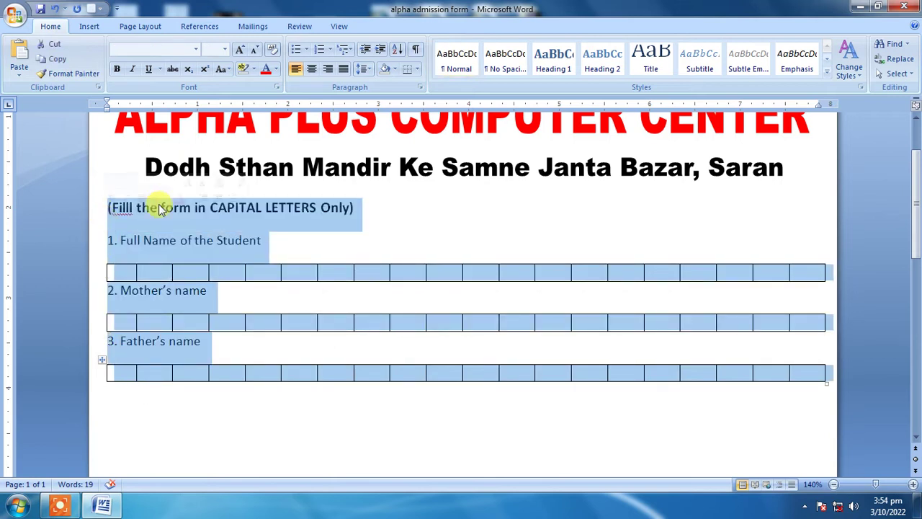
left_click(361, 70)
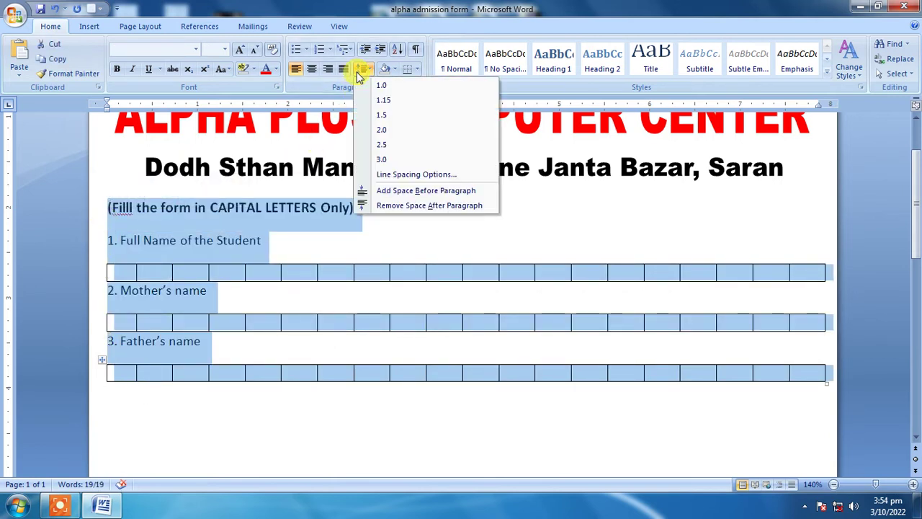
left_click(371, 85)
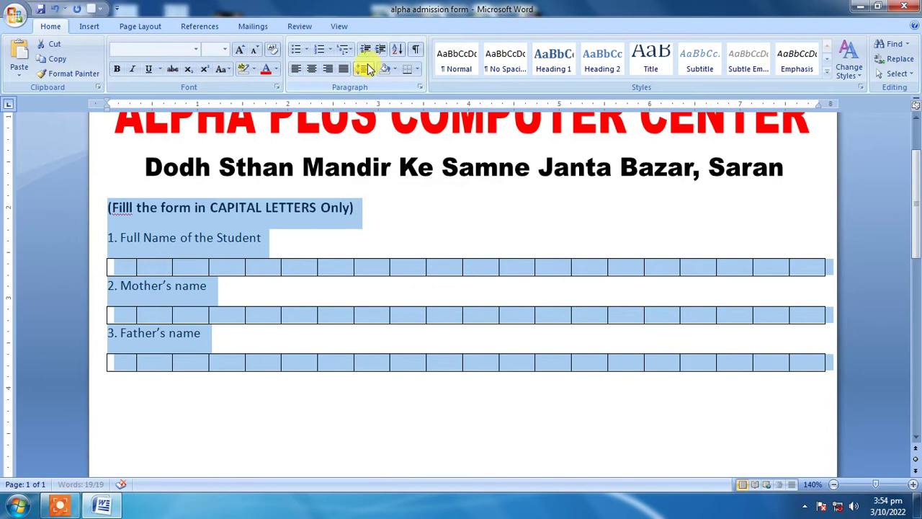
left_click(364, 68)
left_click(395, 207)
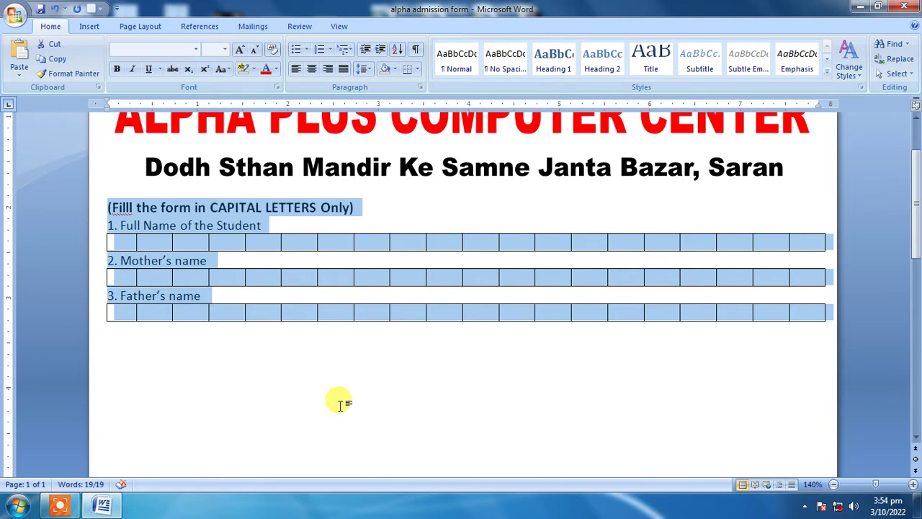
left_click(114, 337)
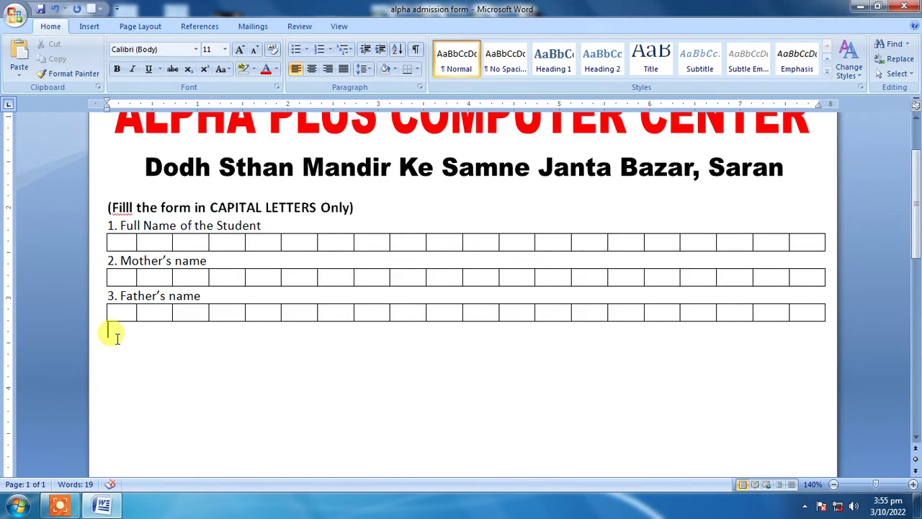
- Type '4. Date Of Birth' below the third table, with a blank line above it
type("4. dat")
key("BackSpace")
key("BackSpace")
key("BackSpace")
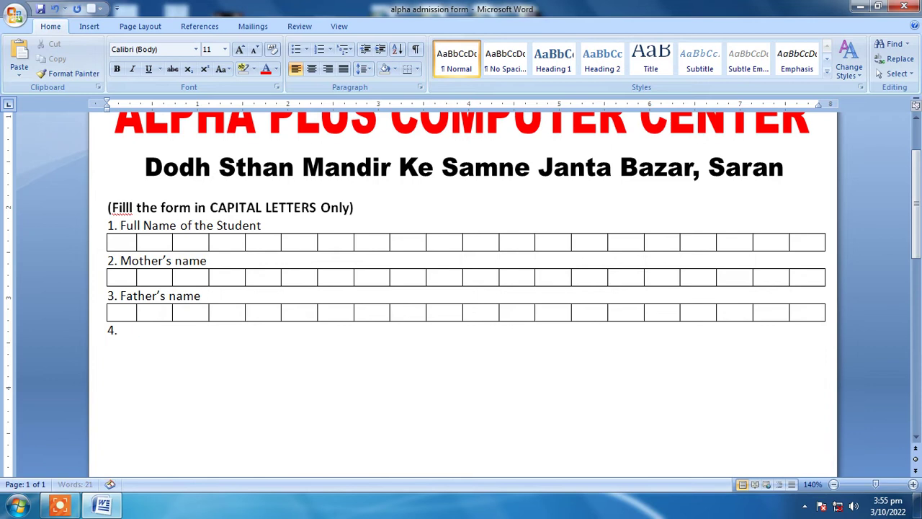
type("Date Of Birth")
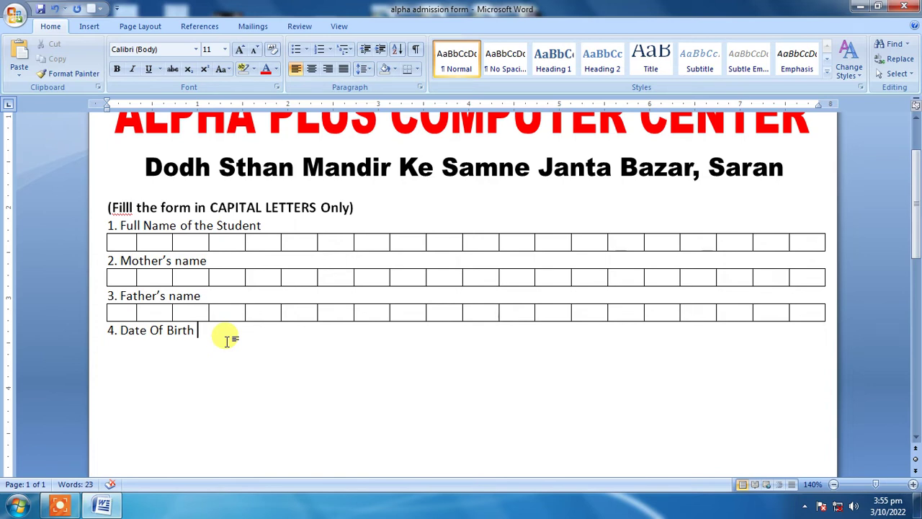
left_click(108, 331)
key("Return")
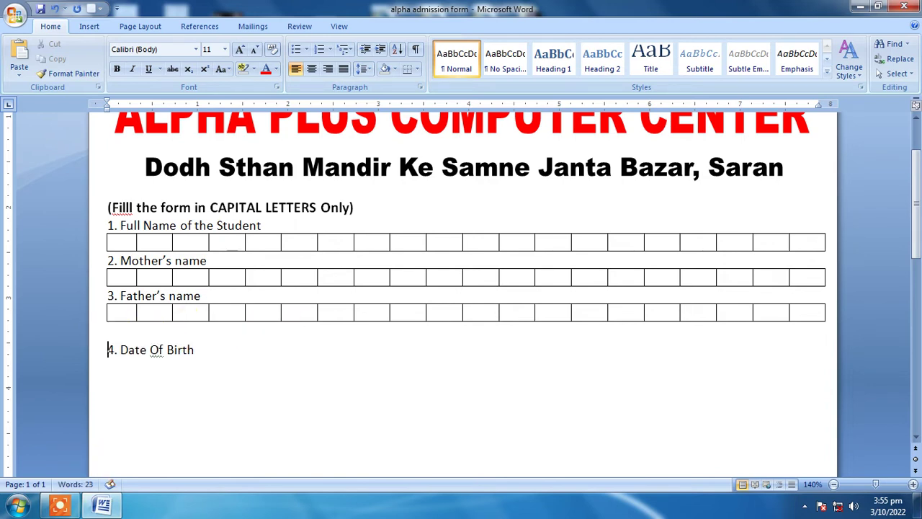
left_click(202, 353)
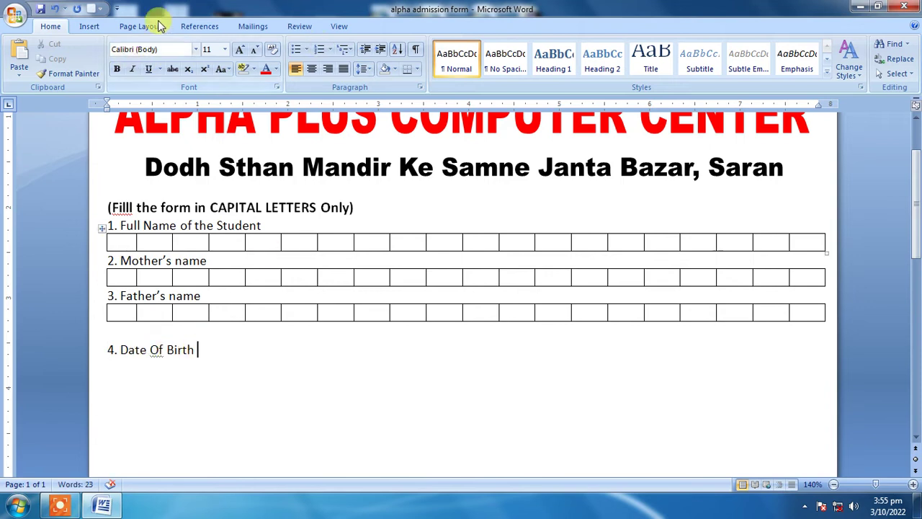
- Insert an 8-cell, one-row table, narrow it to about half width, and place it beside Date Of Birth
left_click(93, 28)
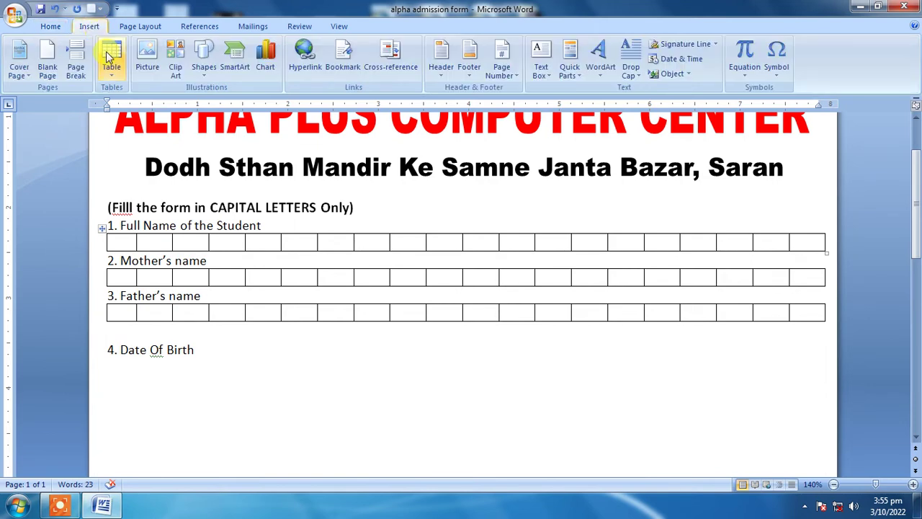
left_click(111, 56)
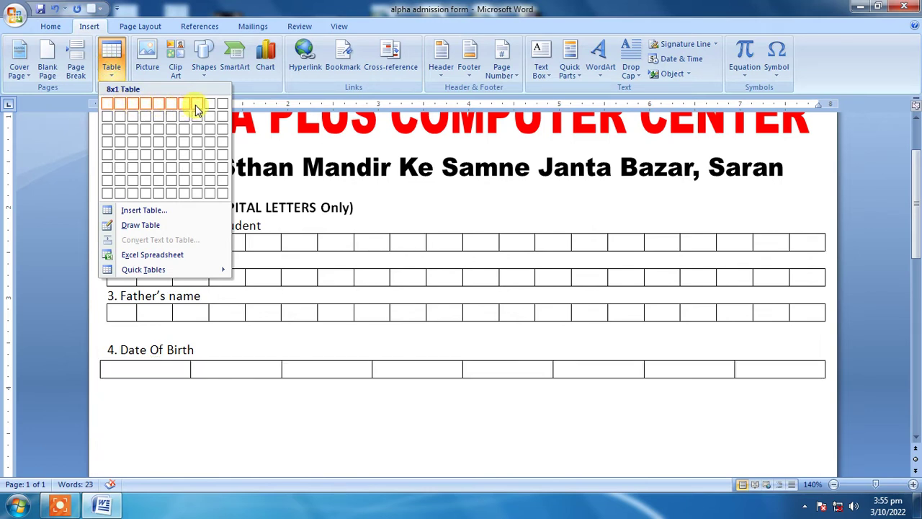
left_click(197, 108)
left_click(786, 371)
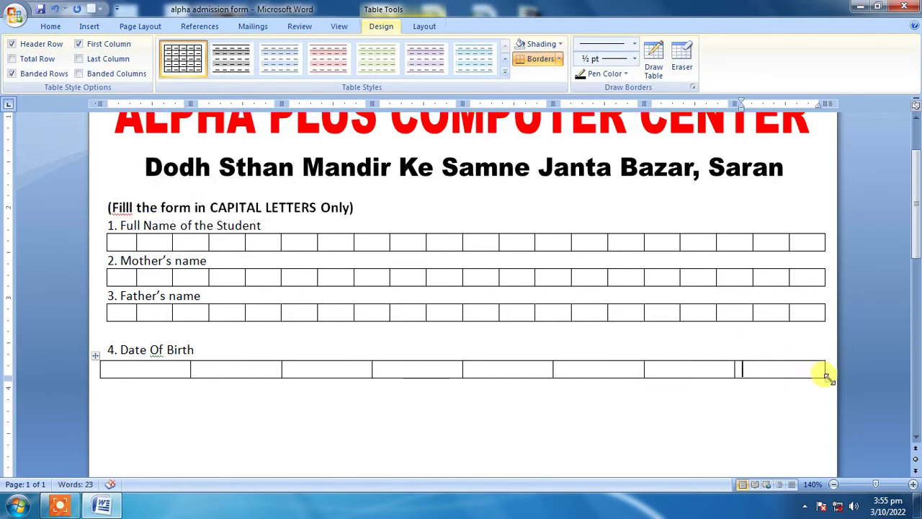
left_click_drag(826, 378, 371, 375)
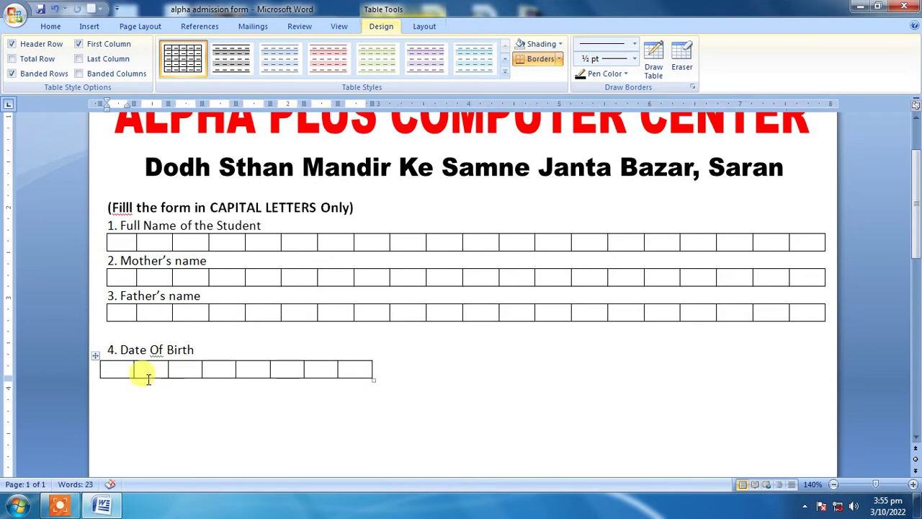
left_click_drag(96, 358, 261, 327)
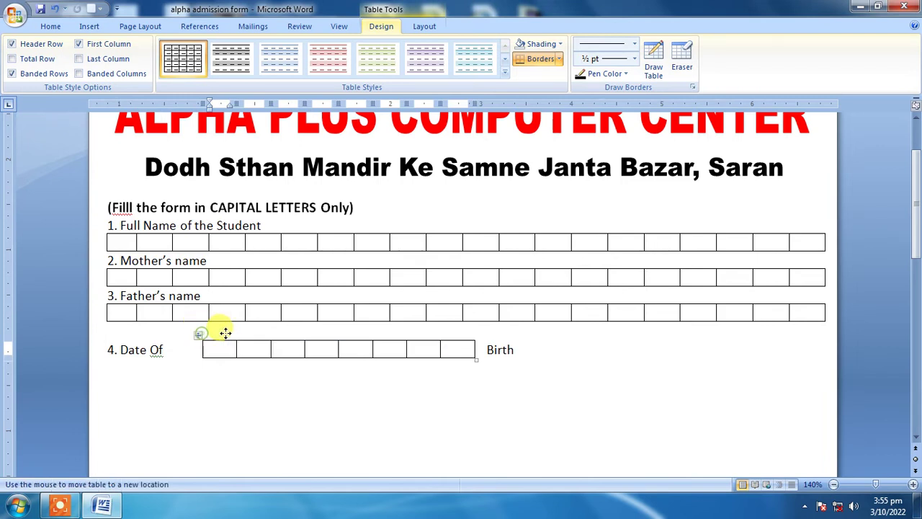
left_click(59, 506)
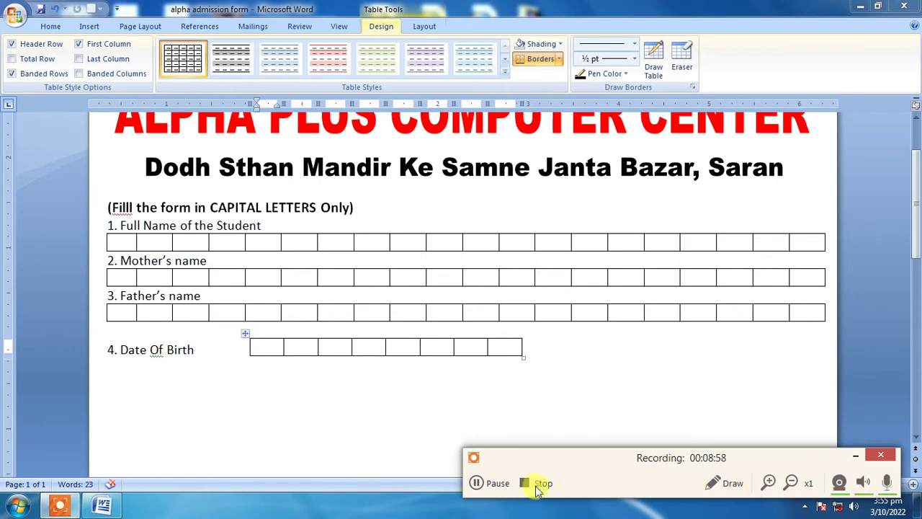
left_click(496, 484)
left_click(496, 484)
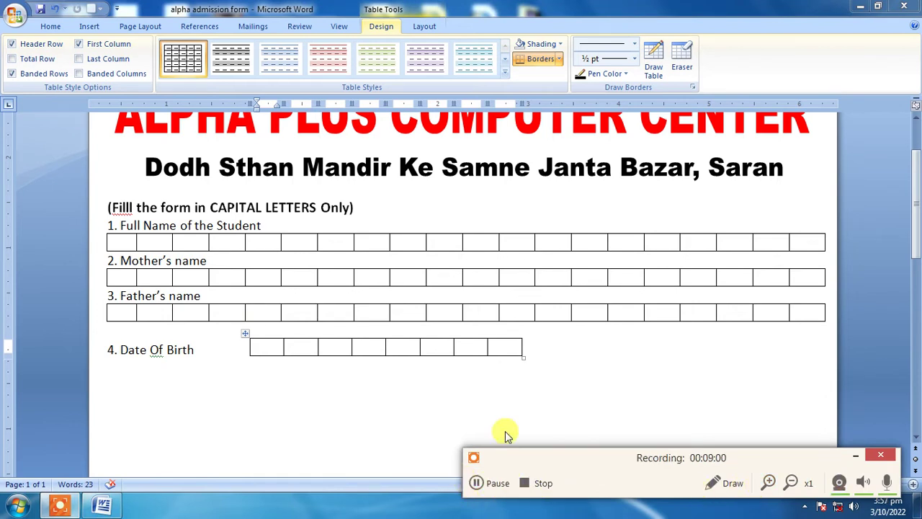
left_click(857, 459)
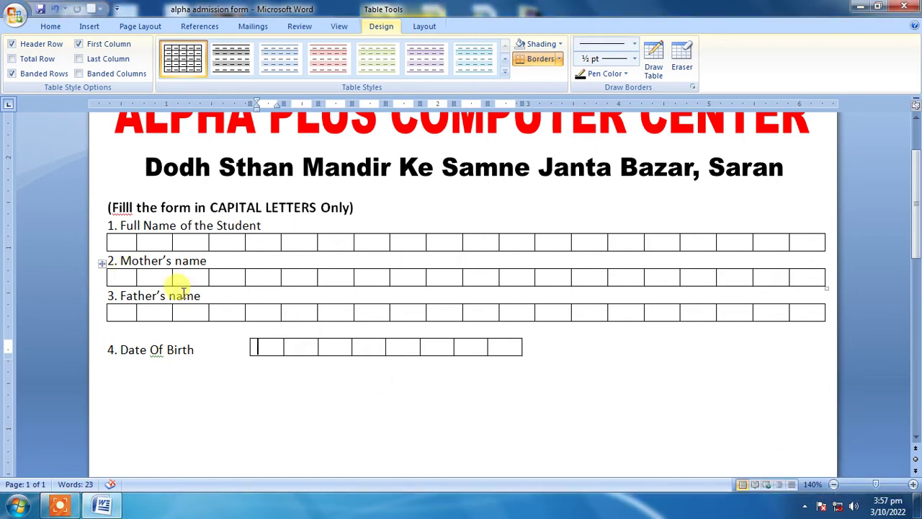
left_click(118, 383)
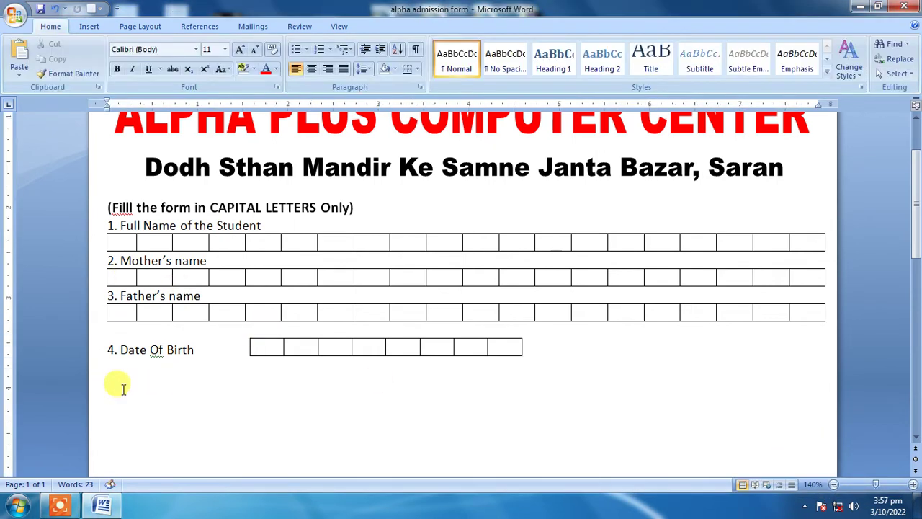
- Type '5. Community (Put)', undoing auto-numbering and correcting the misspelling 'Comminity' to 'Community'
type("5.")
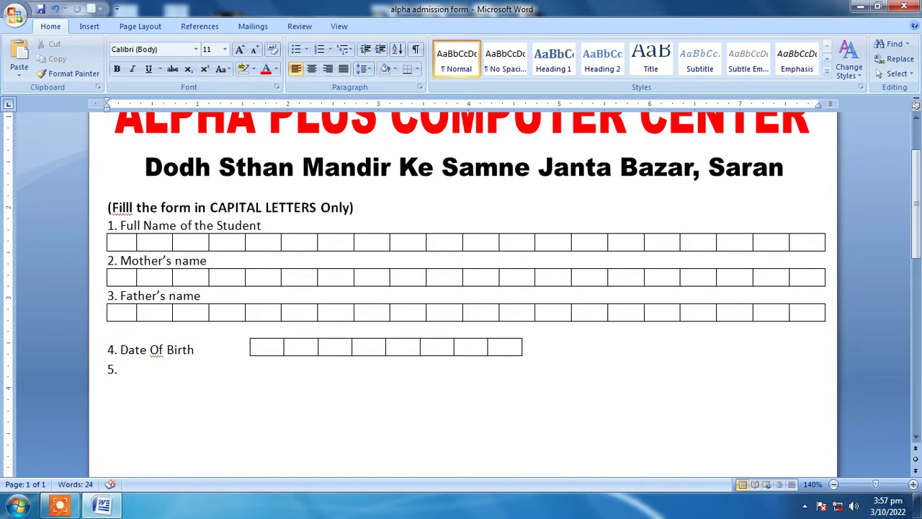
key("ctrl+z")
type("C")
type("o")
type("mmin")
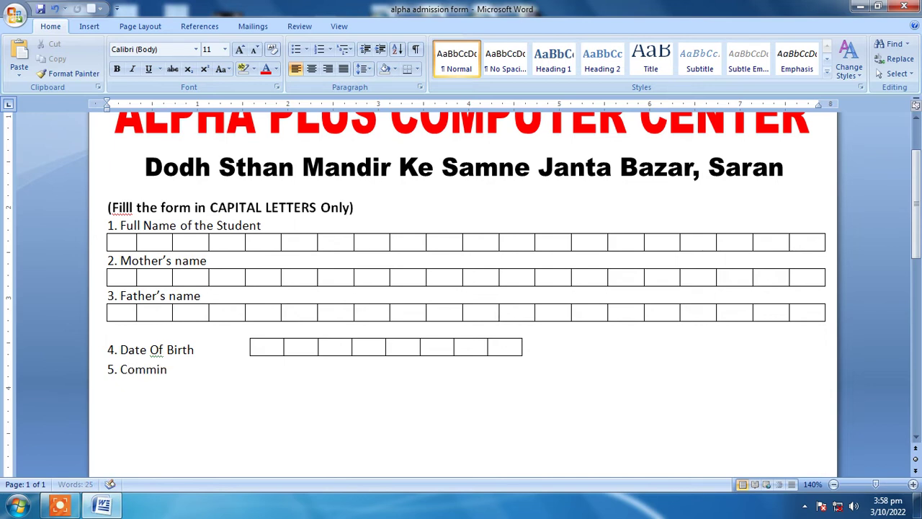
type("ity (Put)")
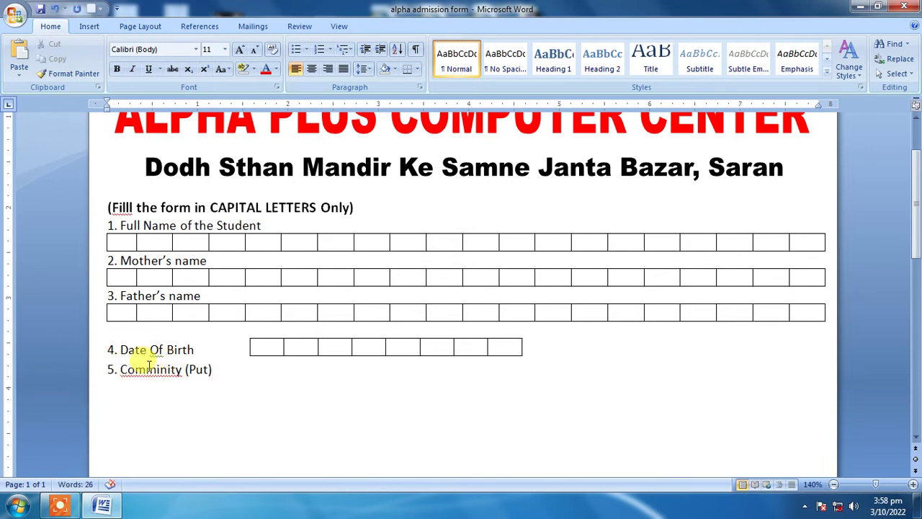
right_click(142, 369)
left_click(117, 406)
right_click(143, 369)
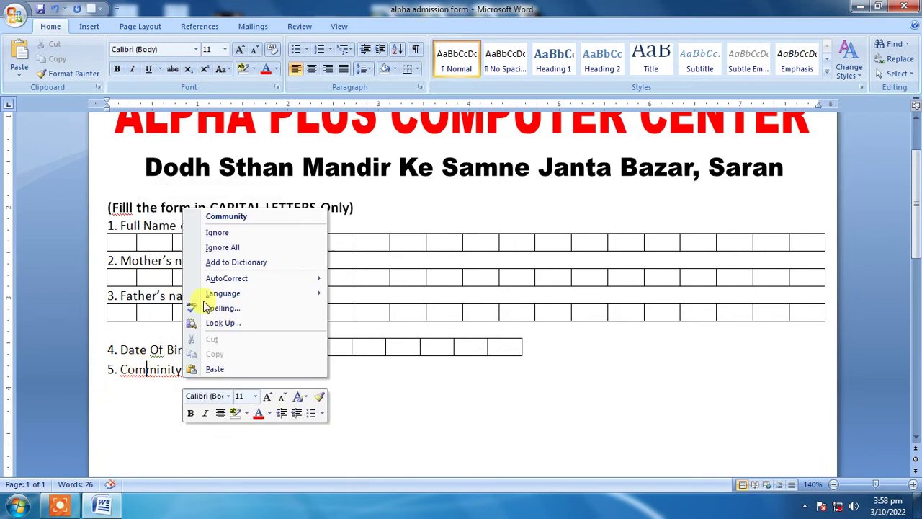
left_click(226, 216)
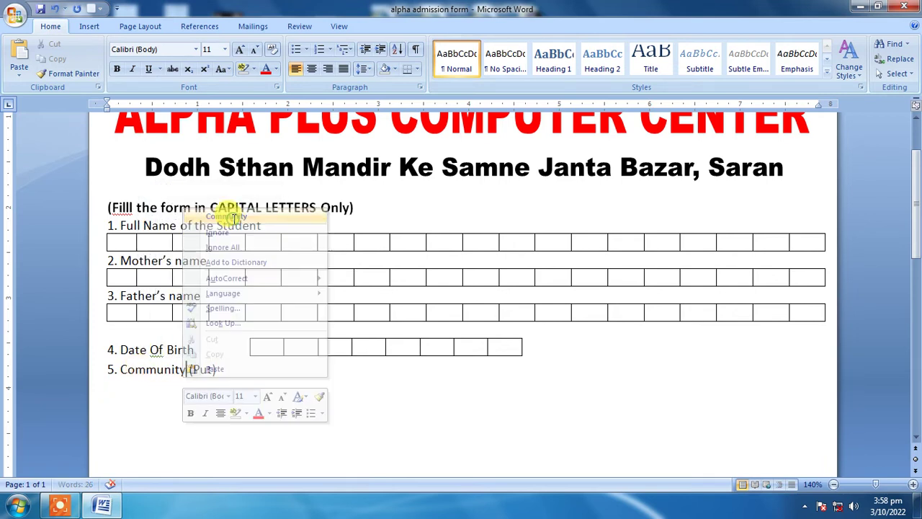
- Add a blank line above item 5 to separate it from the date-of-birth boxes
left_click(107, 369)
key("Return")
left_click(237, 392)
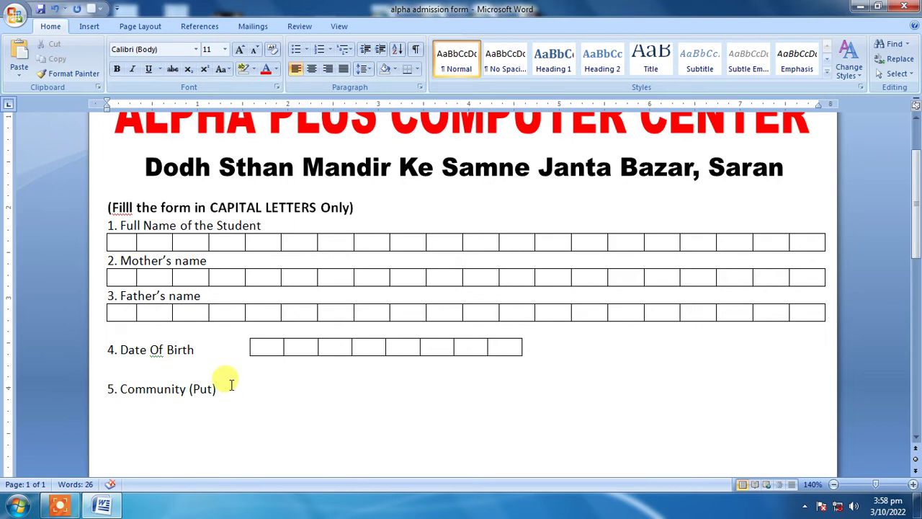
- Insert a single-row ten-cell table, shrink it to about half width and move it beside the Community label
left_click(88, 26)
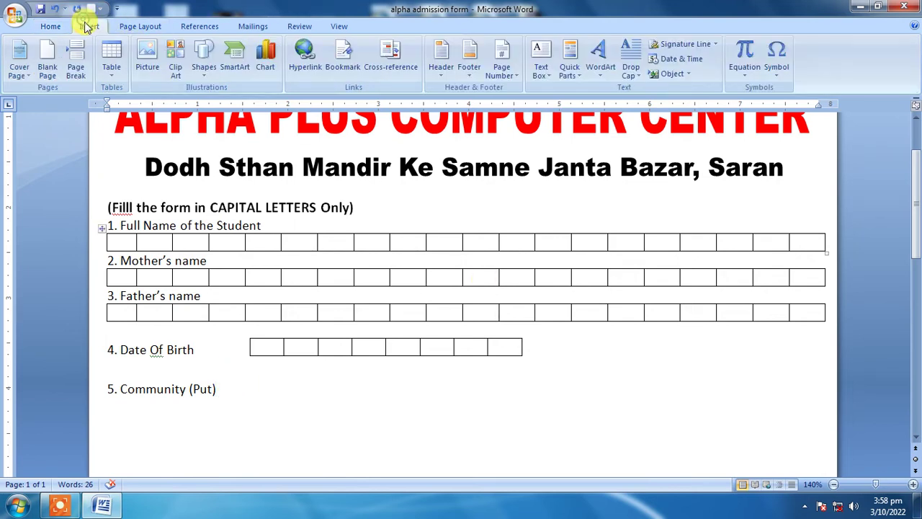
left_click(118, 75)
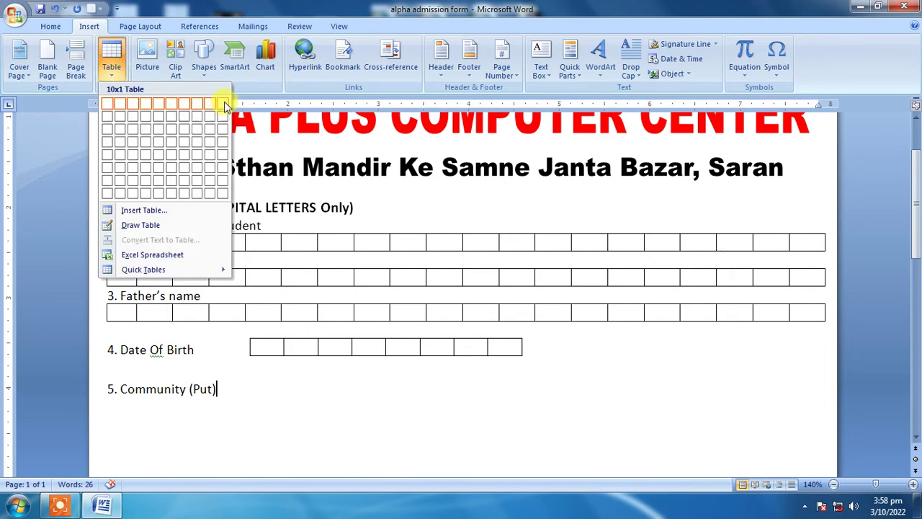
left_click(223, 106)
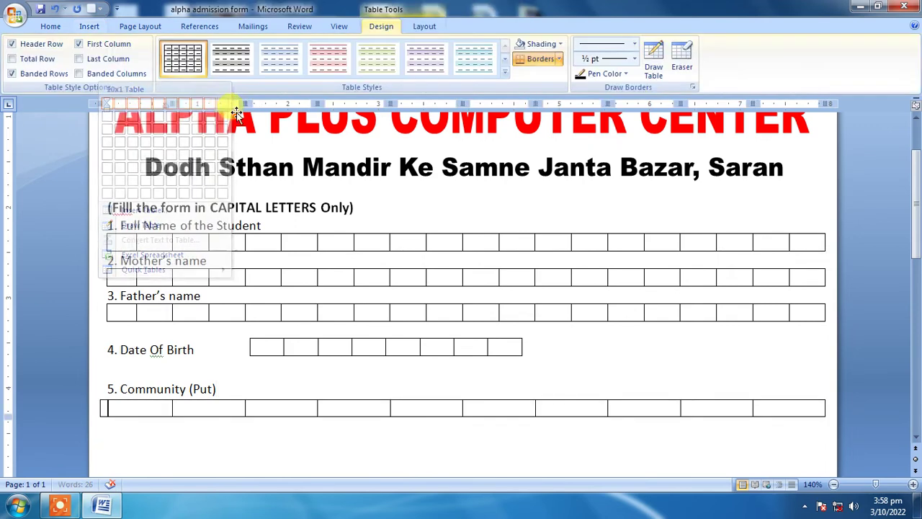
left_click(804, 408)
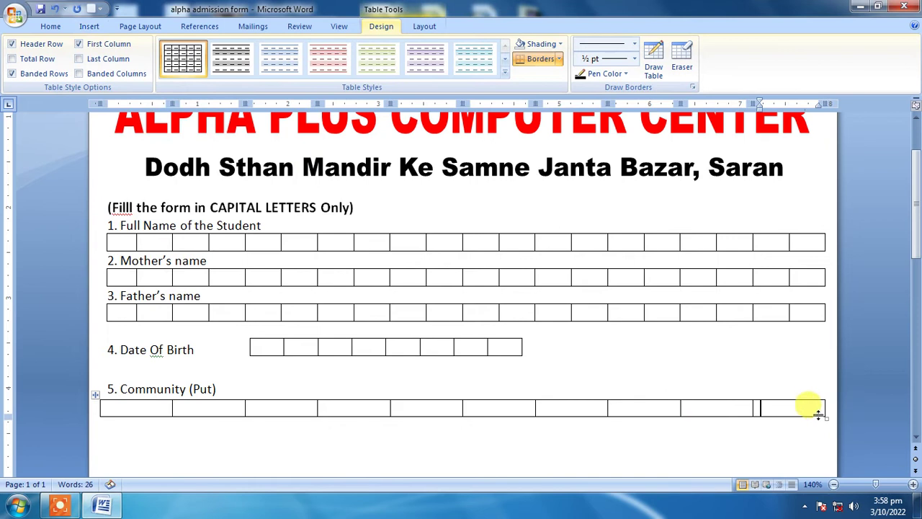
left_click_drag(826, 415, 436, 397)
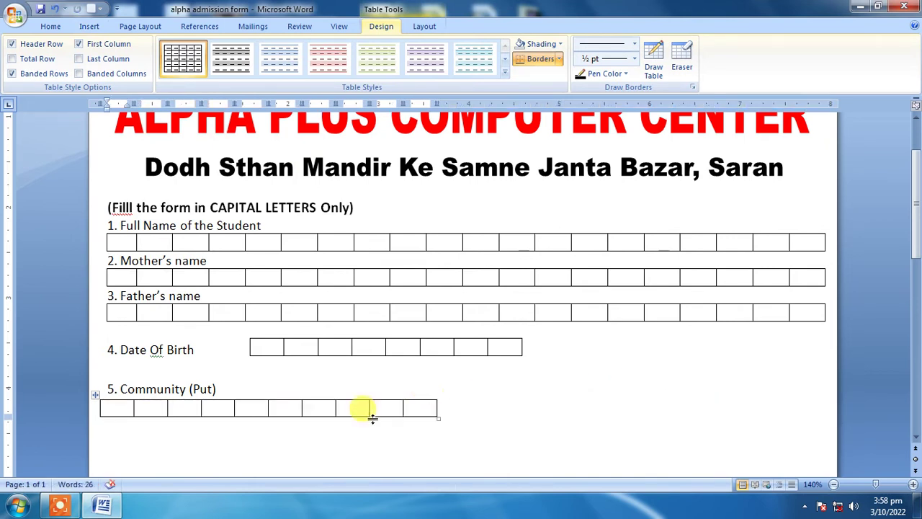
left_click_drag(94, 394, 252, 373)
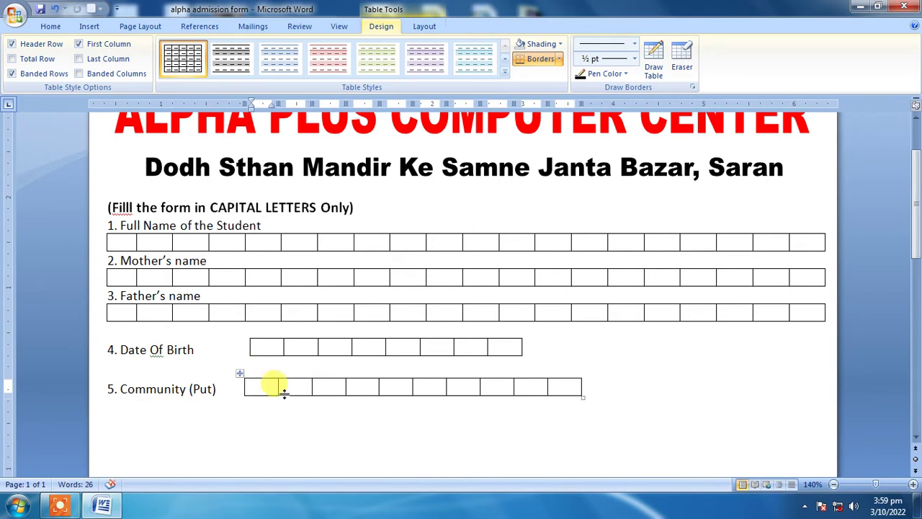
- Type SC, ST, OBC, GEN and BPL into alternating cells of the row
type("s")
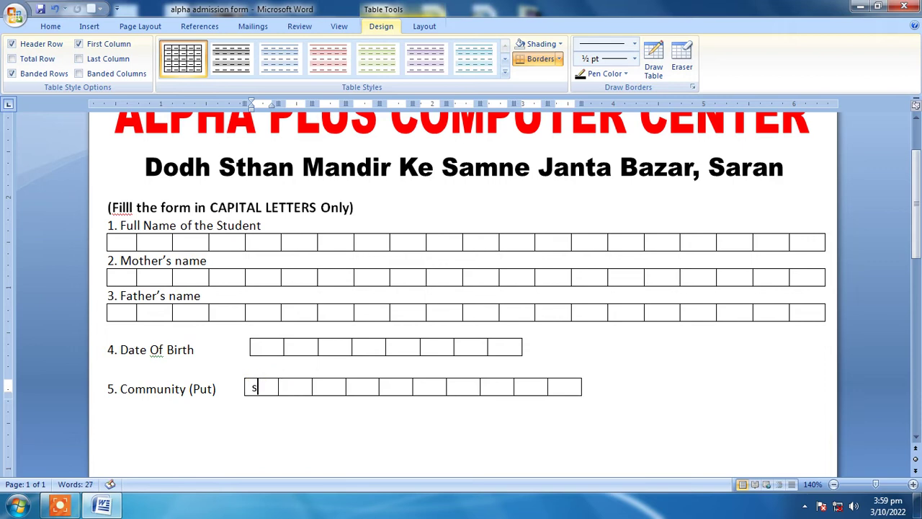
key("BackSpace")
type("SC")
left_click(326, 389)
type("ST")
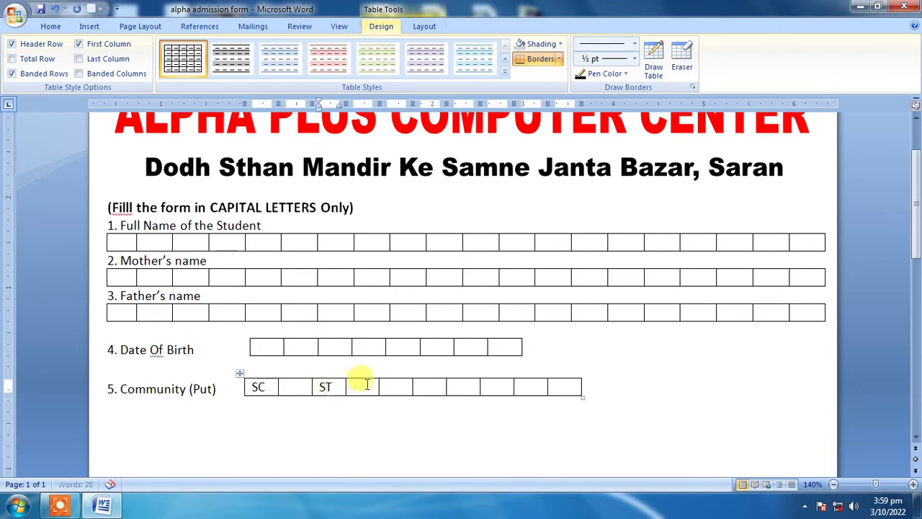
left_click(393, 388)
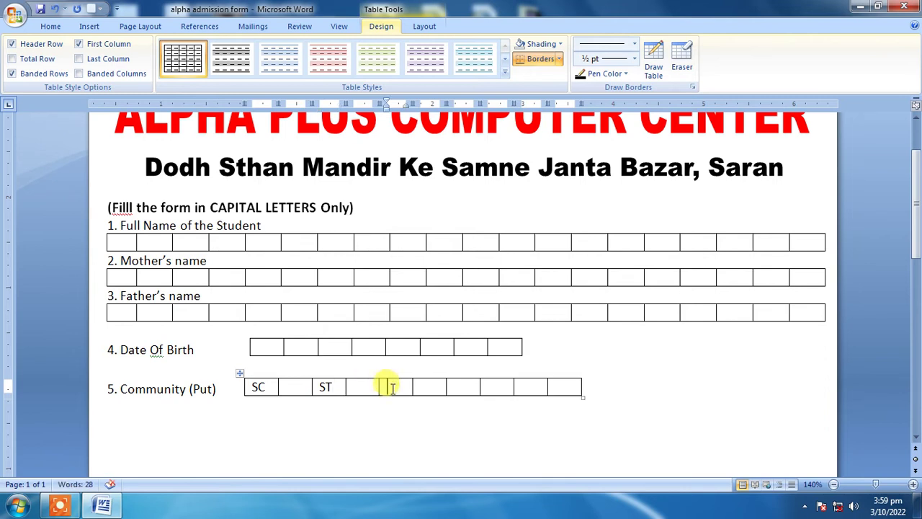
type("OB")
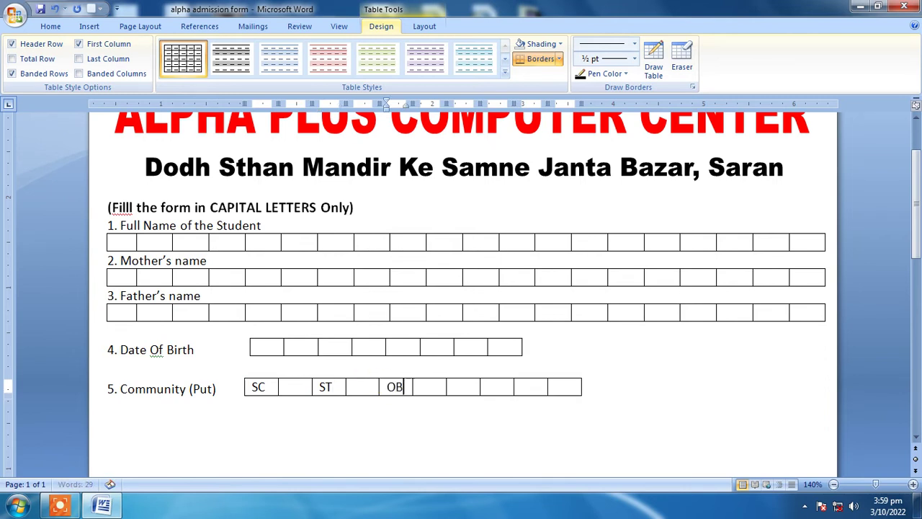
type("C")
left_click(461, 386)
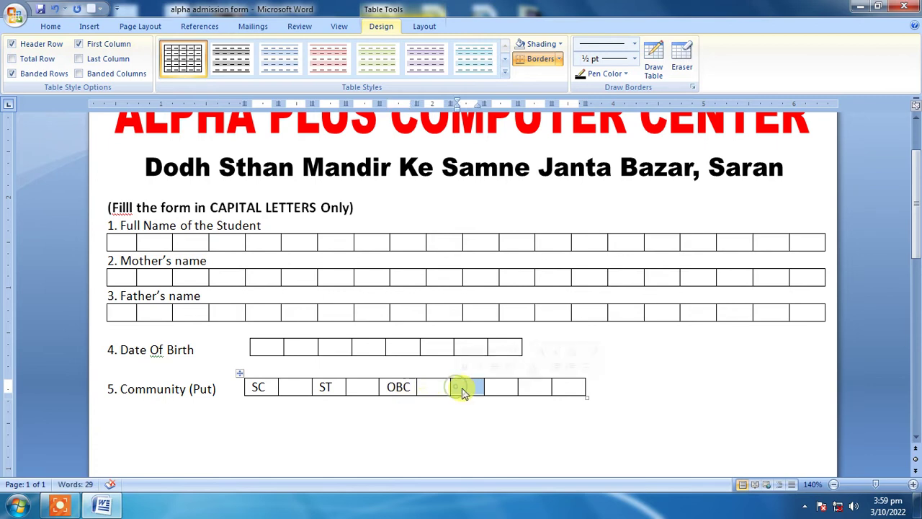
type("GE")
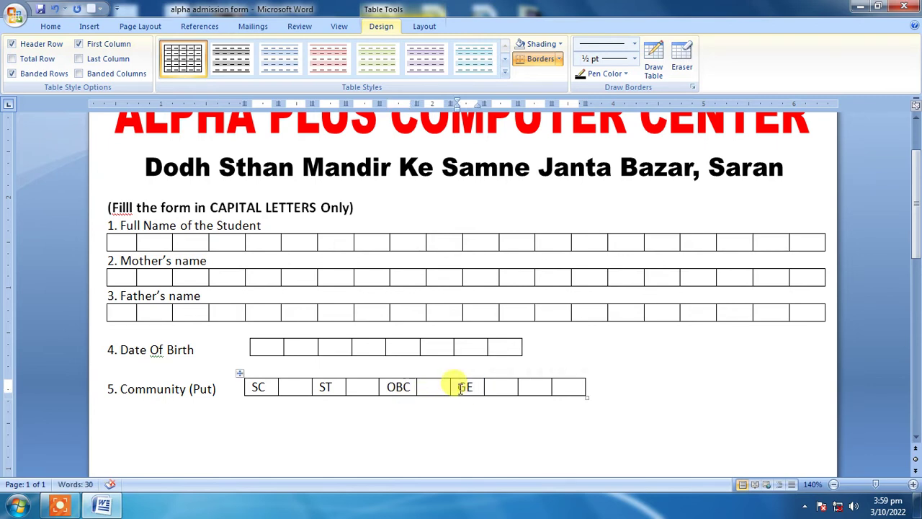
type("N")
left_click(544, 386)
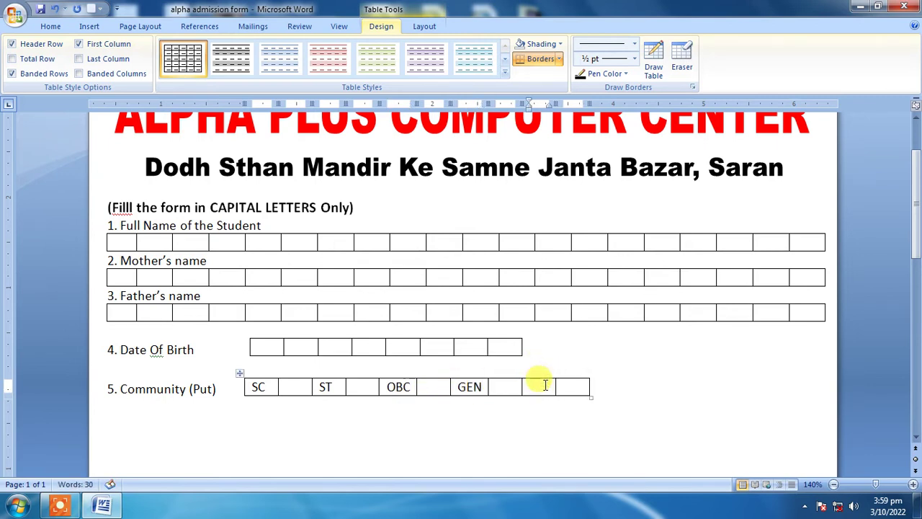
type("BPL")
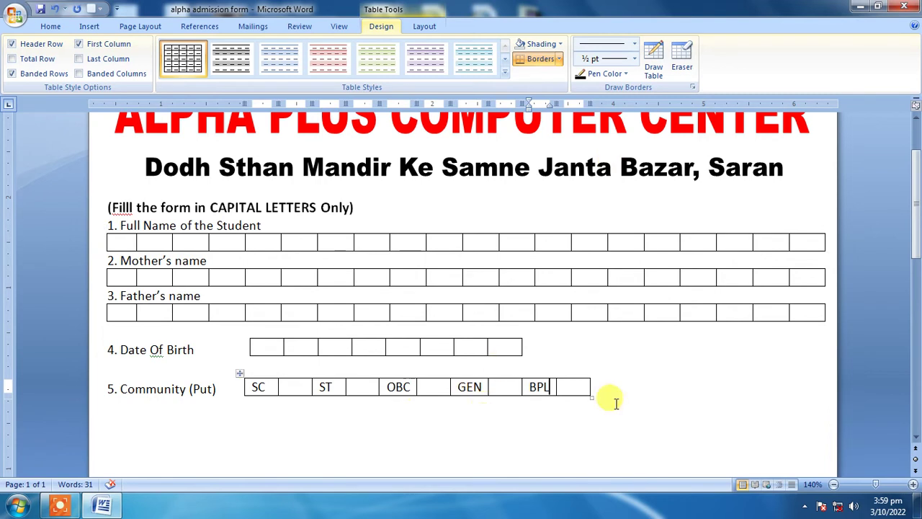
scroll(631, 393, "down", 1)
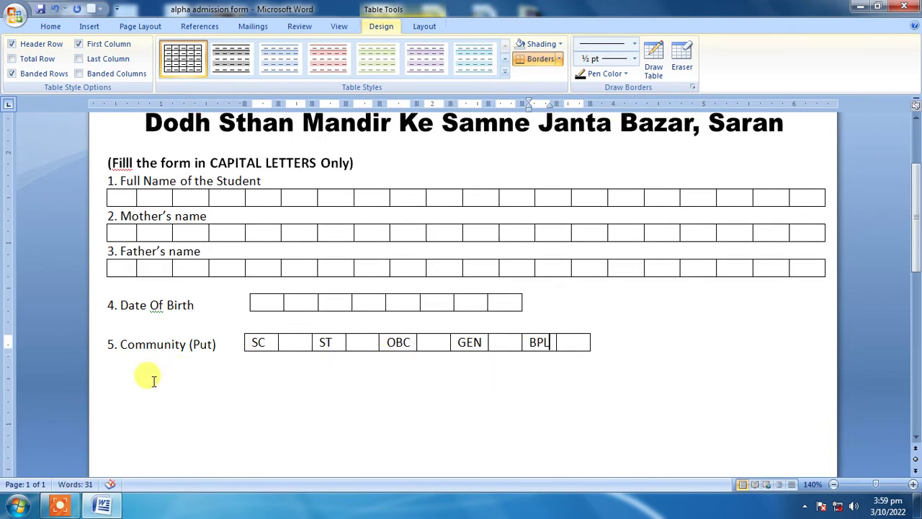
- Type '6. Class ....... 7. Aadhar No. .......' with dotted blanks, then begin the next line with '8.'
left_click(128, 382)
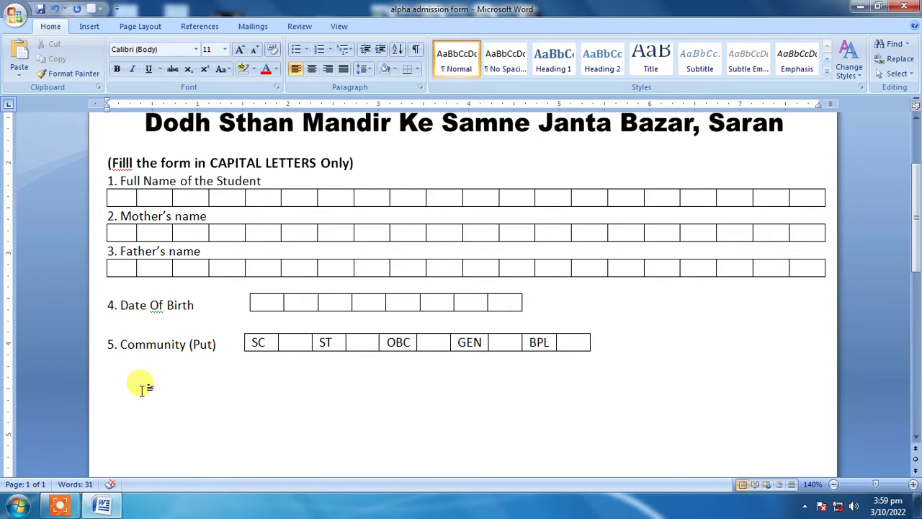
type("6")
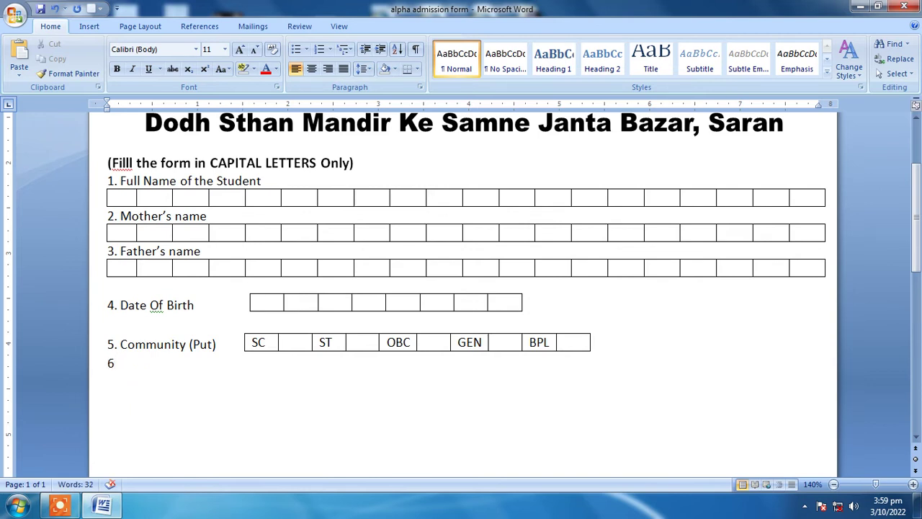
type(". ")
type("cLAS")
key("BackSpace")
key("BackSpace")
key("BackSpace")
key("BackSpace")
type("Class")
type(".")
type(" .......................................")
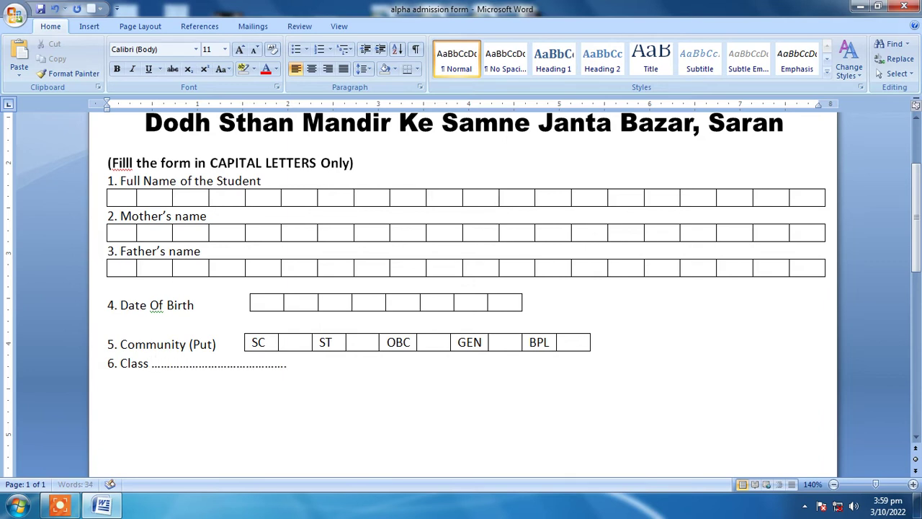
type(" 7.")
type(" Aadhar No.")
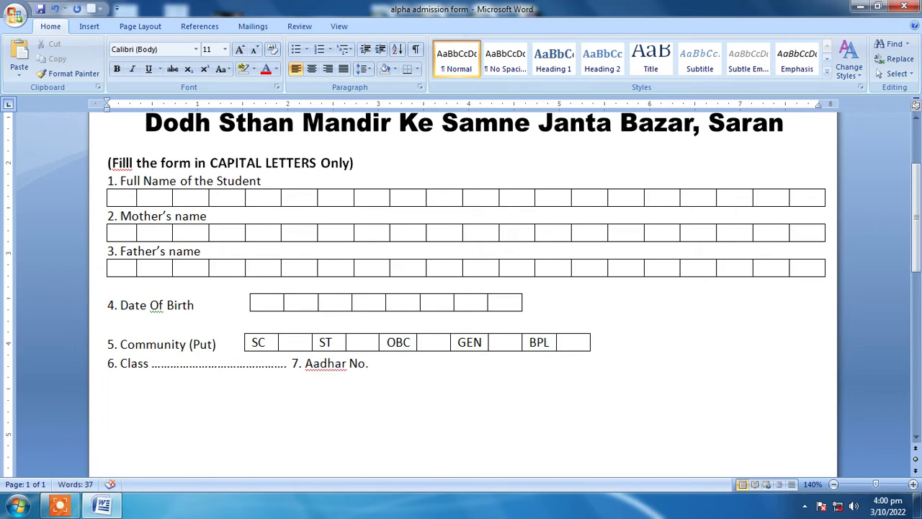
type(" ............................................................")
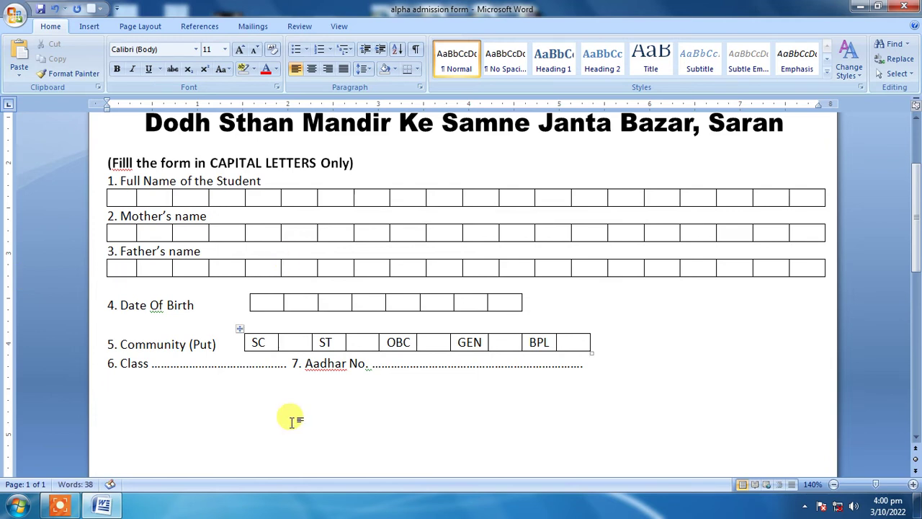
left_click(126, 407)
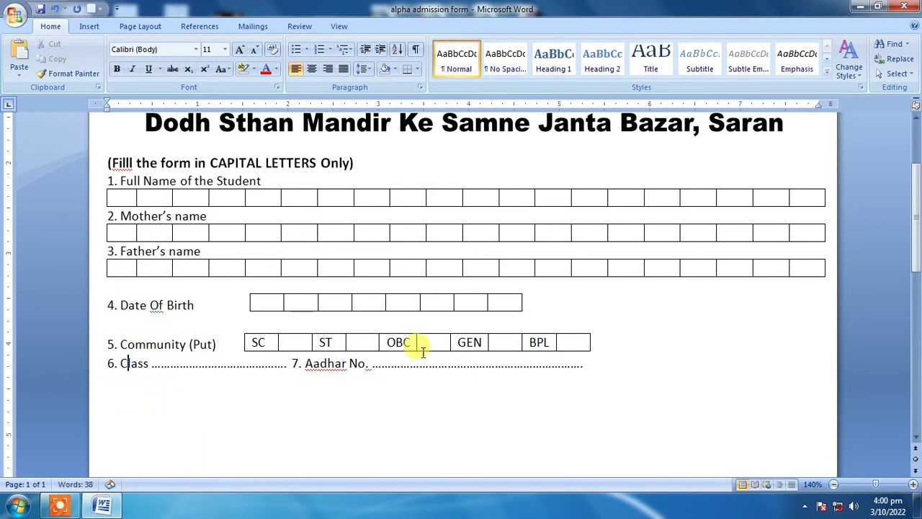
left_click(595, 365)
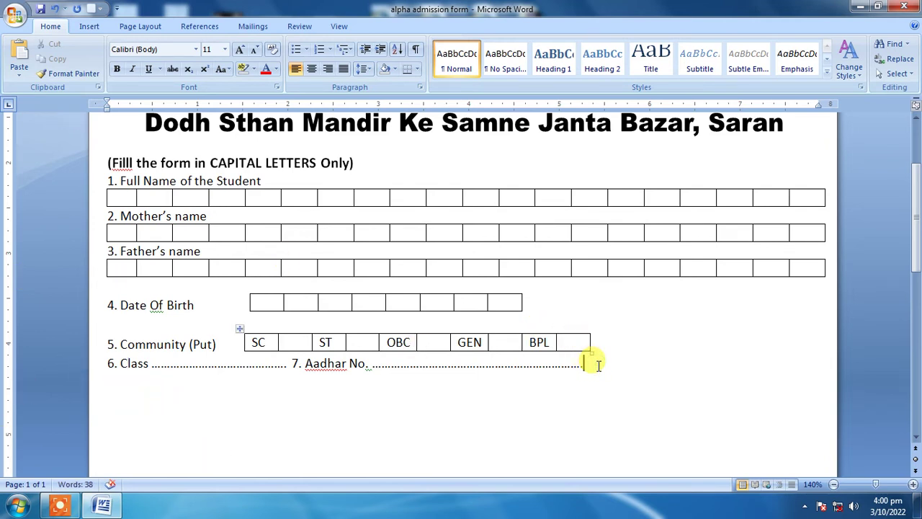
key("Return")
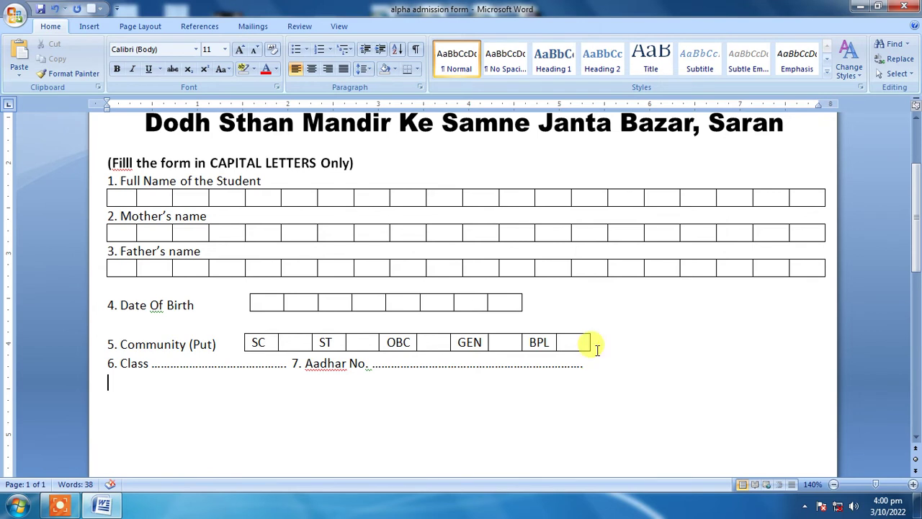
type("8.")
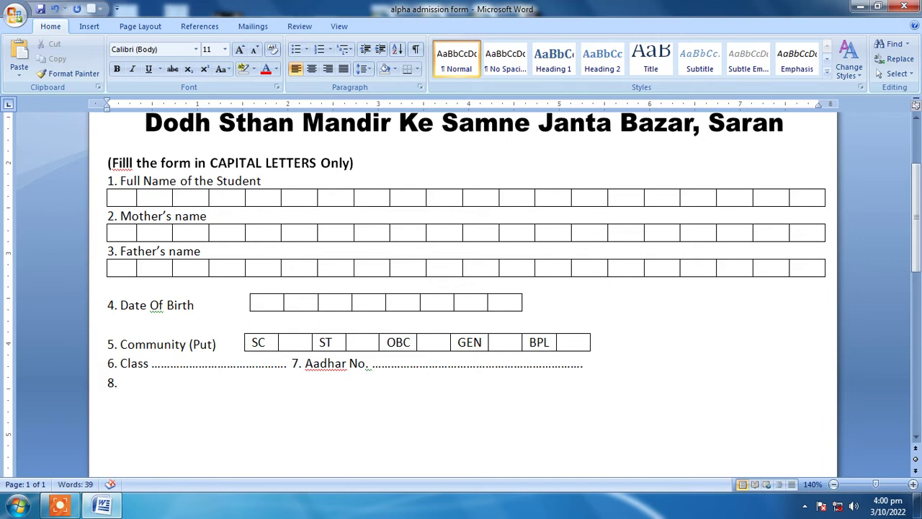
- Type 'Address :-' and an indented dotted Village/Post line beneath it
type("Address.")
key("BackSpace")
type(":-")
key("Return")
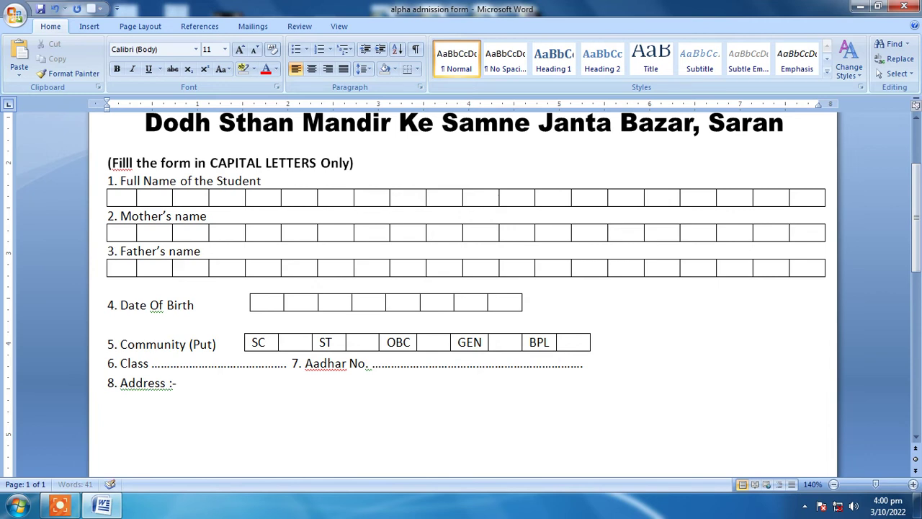
key("BackSpace")
key("Tab")
type("Village ")
type(".............................................................................................................................")
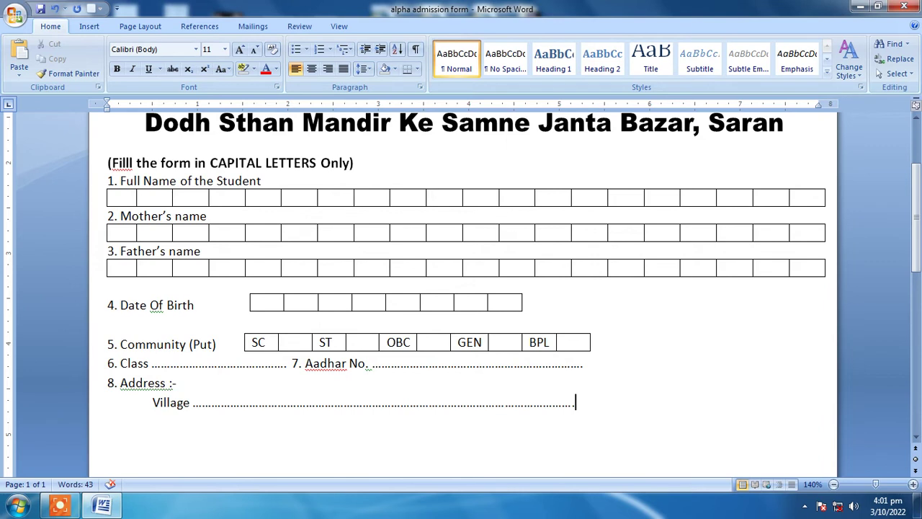
type("Post")
type("....................................................................")
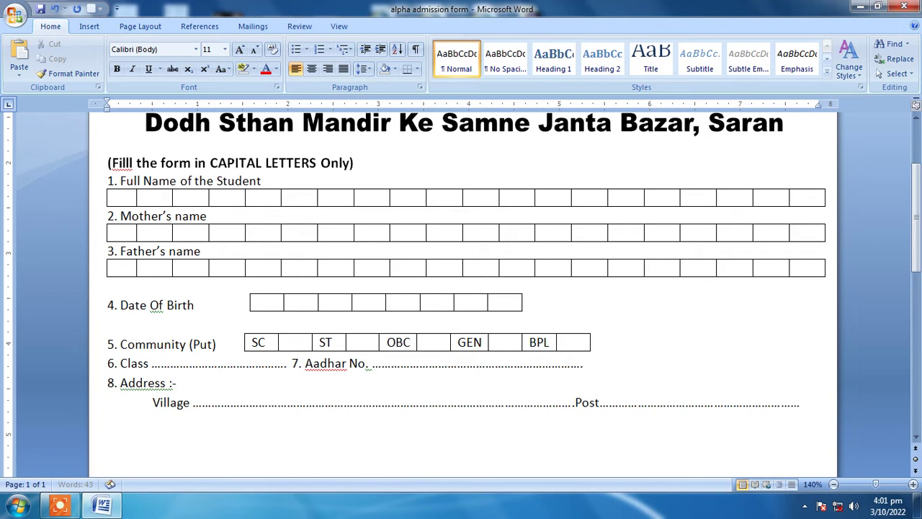
type("......")
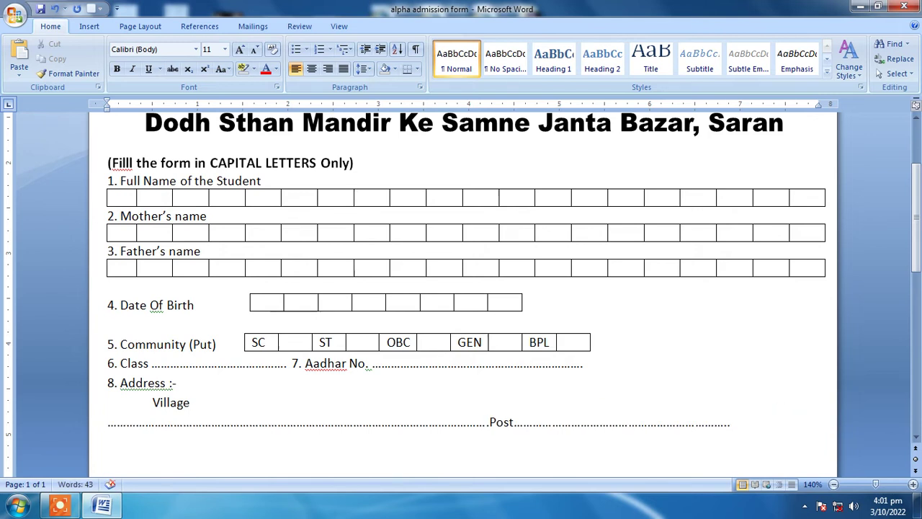
key("BackSpace")
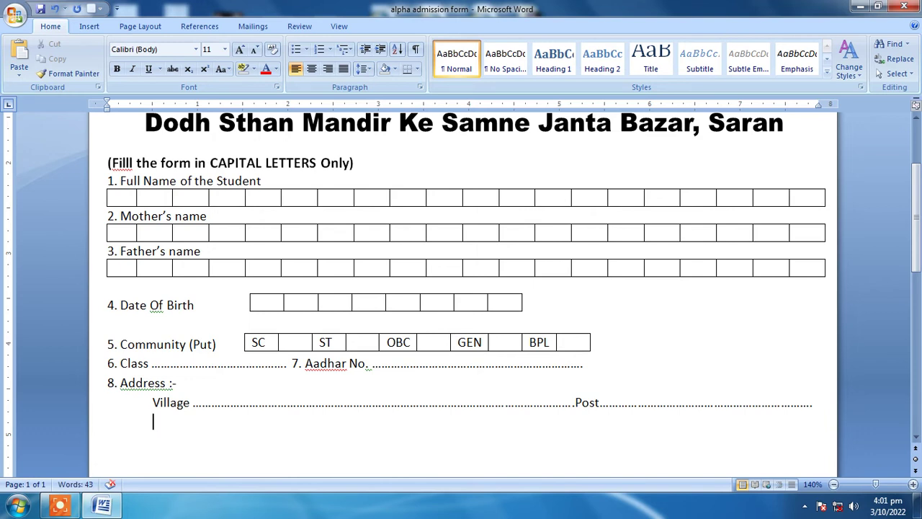
- Add the dotted P.s./Dist line and the State, Pin code and Mob line
type("P.s")
type(". ...............................................................................................................................")
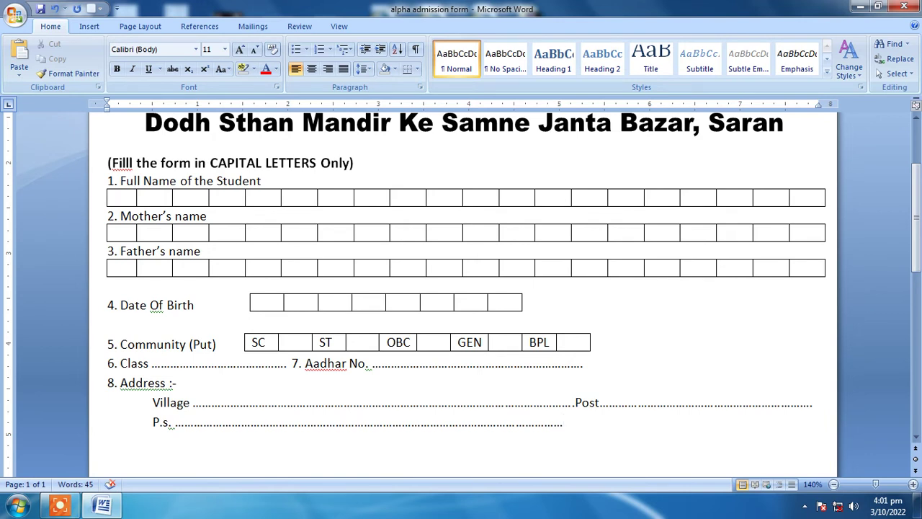
type("Dist")
type(".............................................................")
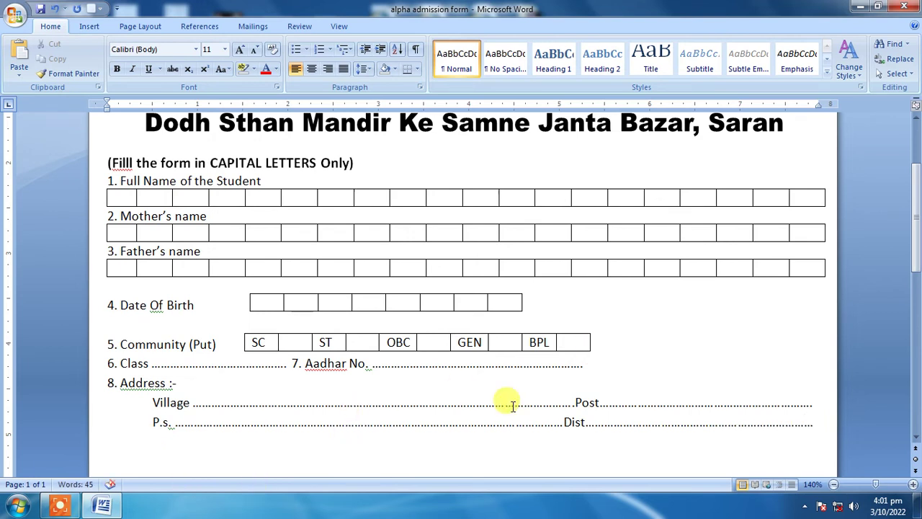
key("Return")
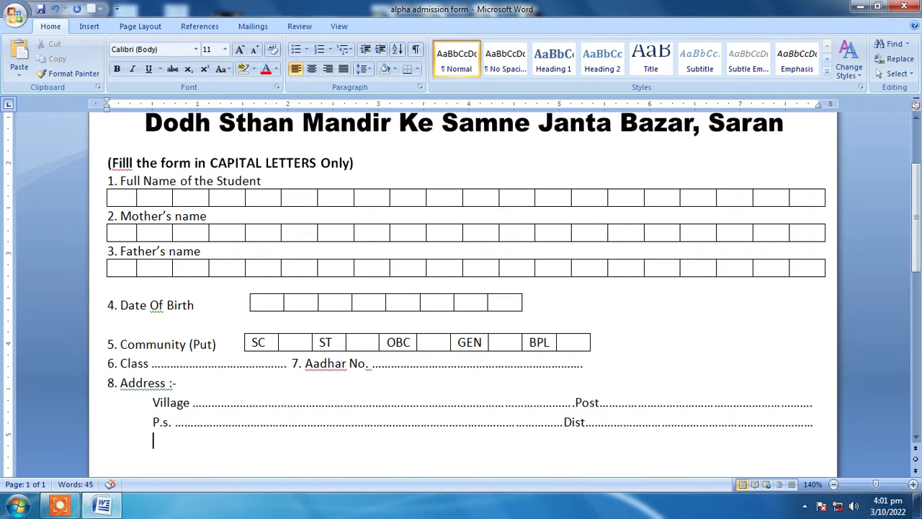
type("State ")
type("......................................")
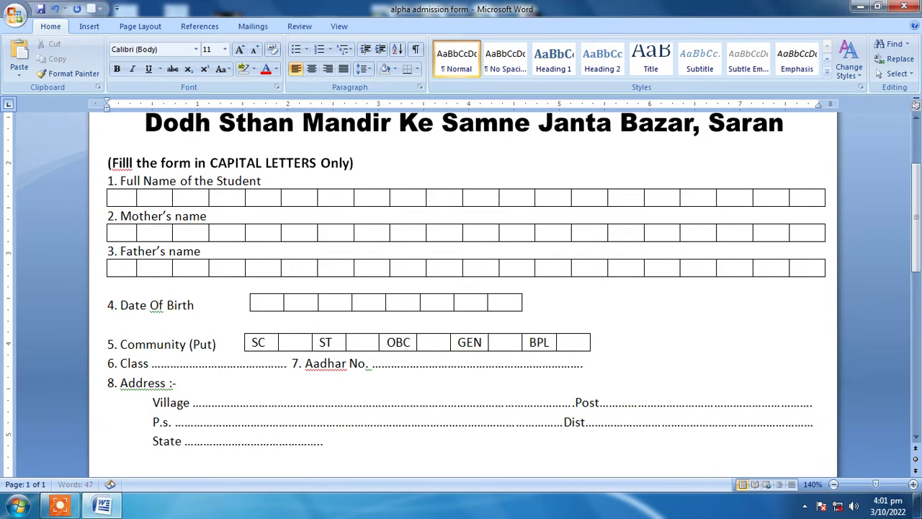
type("Pin")
type(" code ...................................")
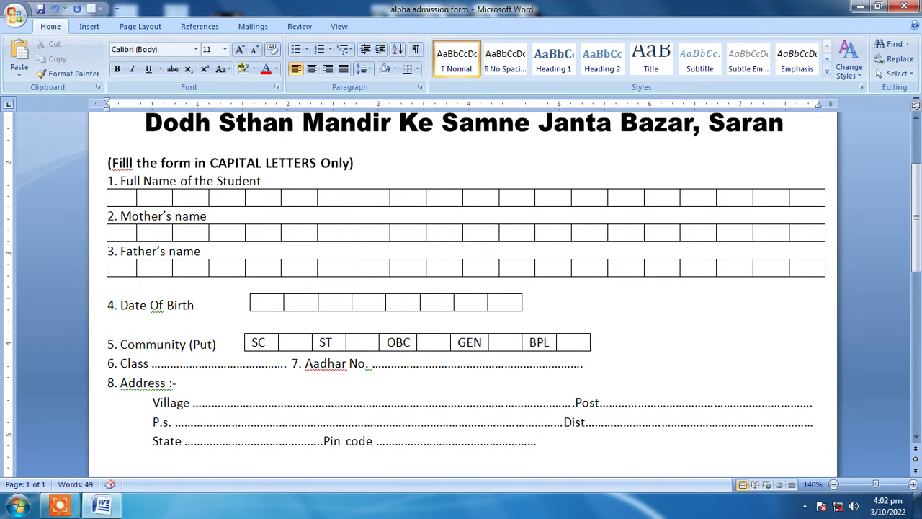
type("Mob,.")
key("alt")
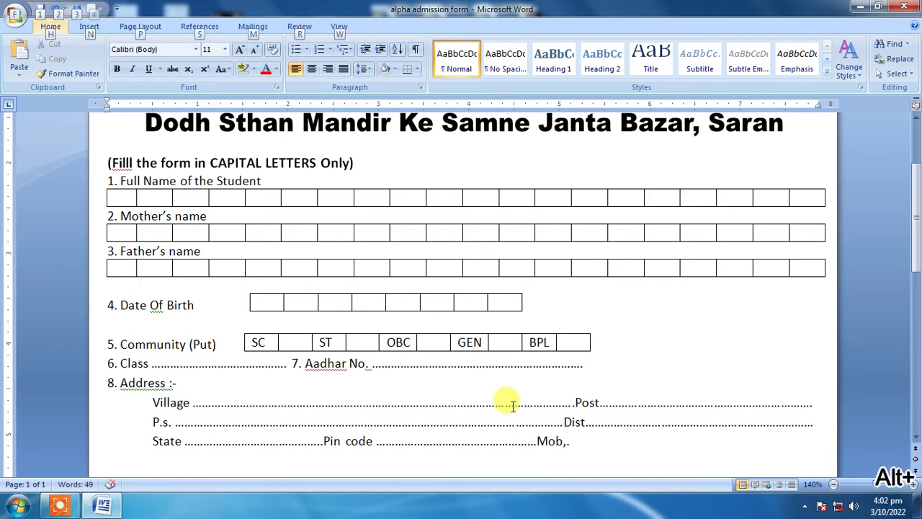
left_click(584, 447)
key("BackSpace")
key("BackSpace")
type("........")
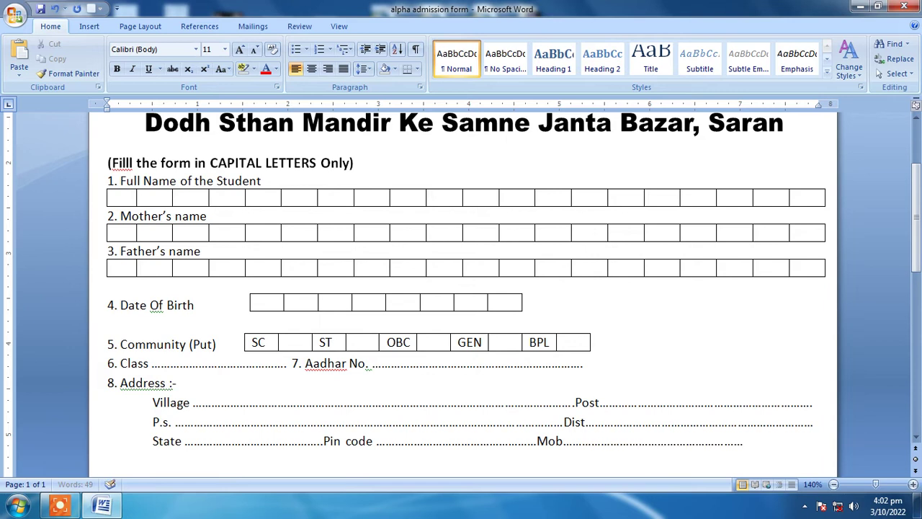
type(".................")
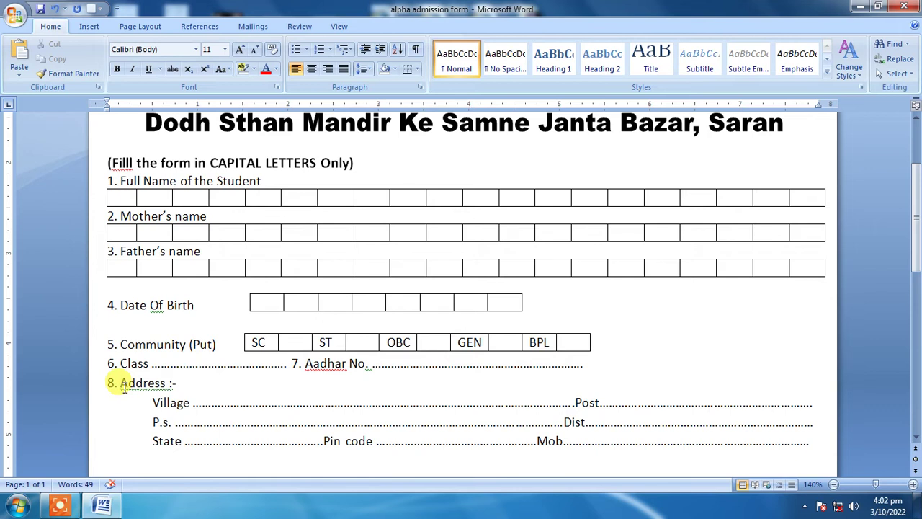
- Insert 'complete' before Address and 'for correspondence' after it in the item 8 heading
type("complete")
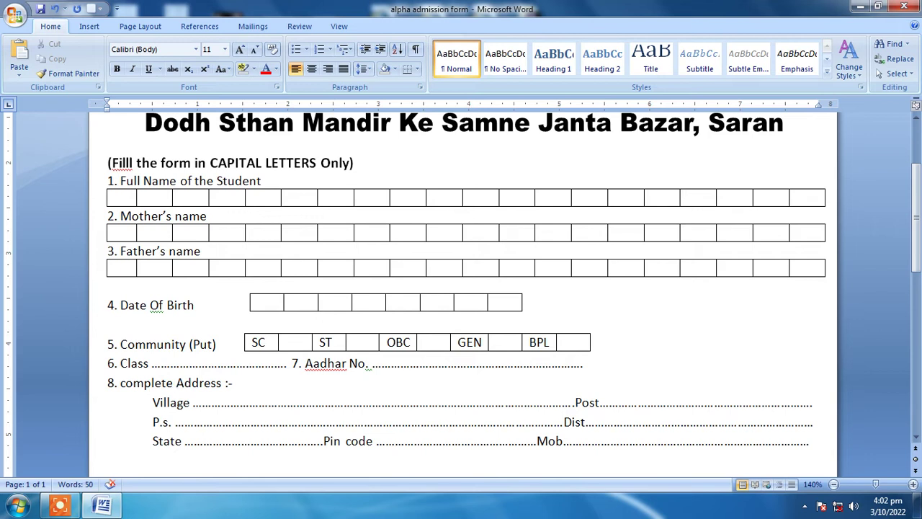
left_click(224, 381)
type("for ")
type("correspondence")
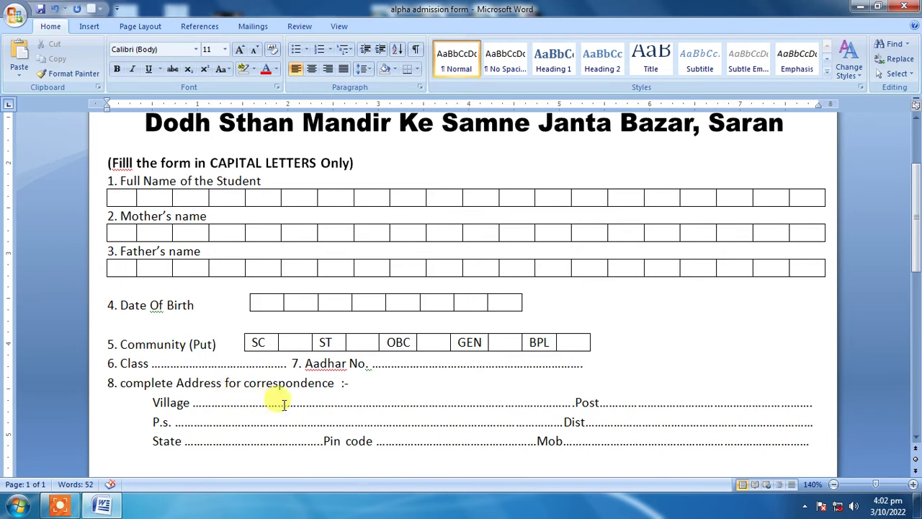
scroll(281, 403, "down", 1)
- Paste a duplicate of the complete address section below the Mob line
mouse_move(105, 338)
left_mouse_down()
mouse_move(284, 391)
mouse_move(475, 382)
left_mouse_up()
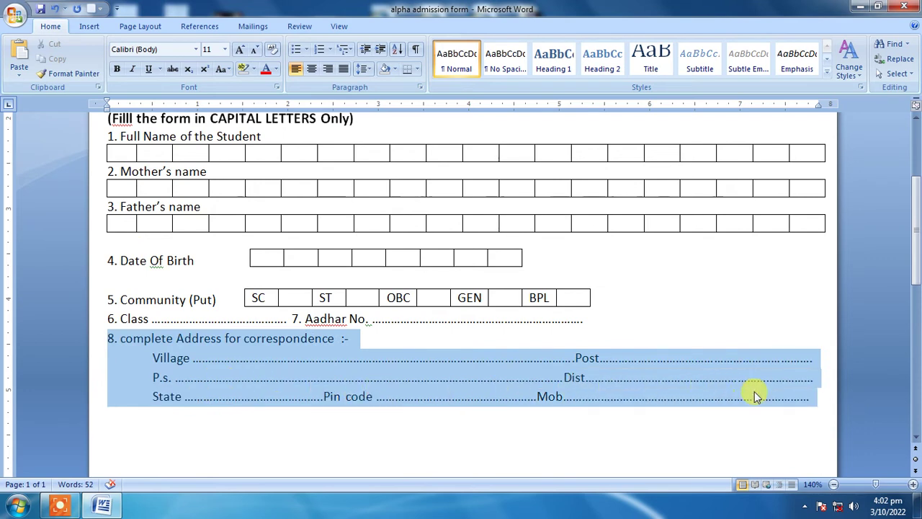
key("ctrl+c")
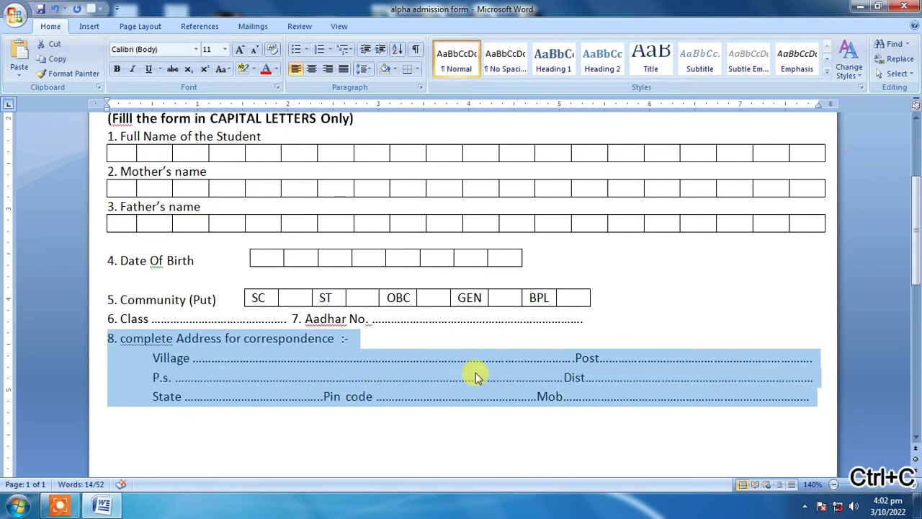
left_click(821, 398)
key("Return")
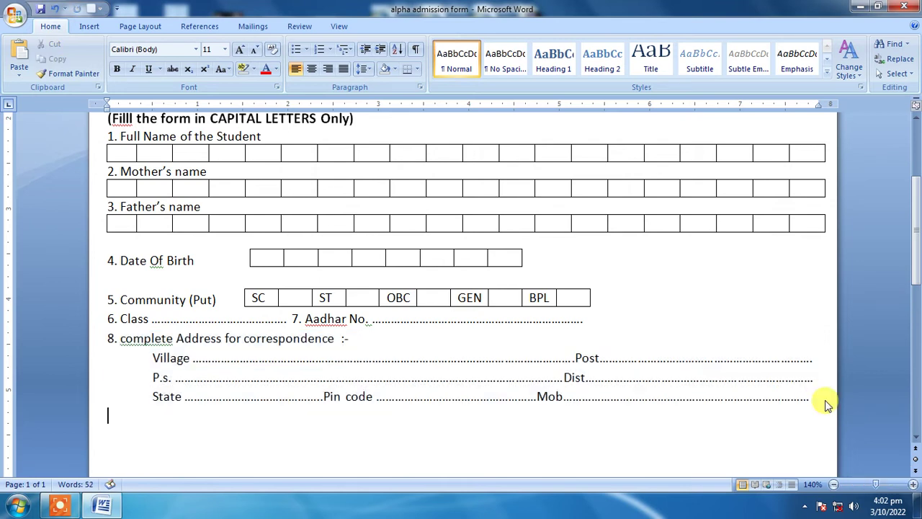
key("ctrl+v")
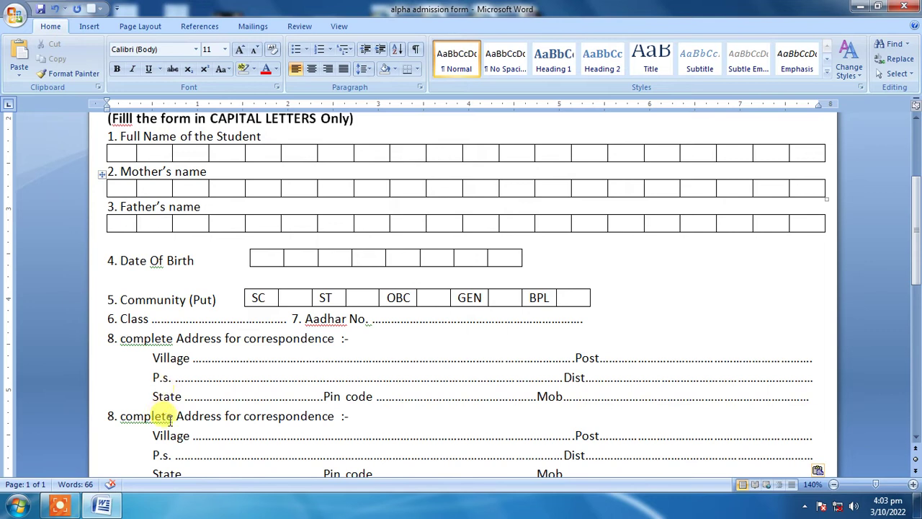
- Rename the copy's heading to '8. Permanent Address' and add an empty line after its State line
left_click_drag(120, 420, 170, 425)
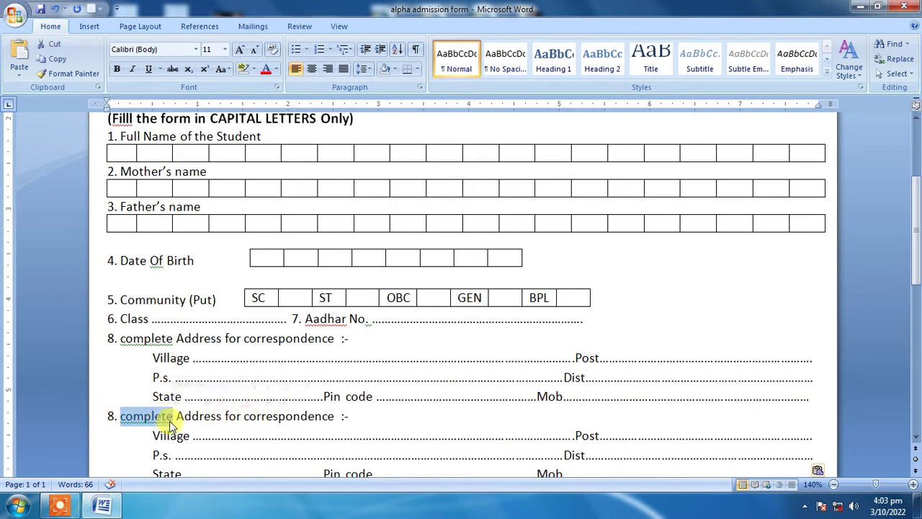
type("Permanen")
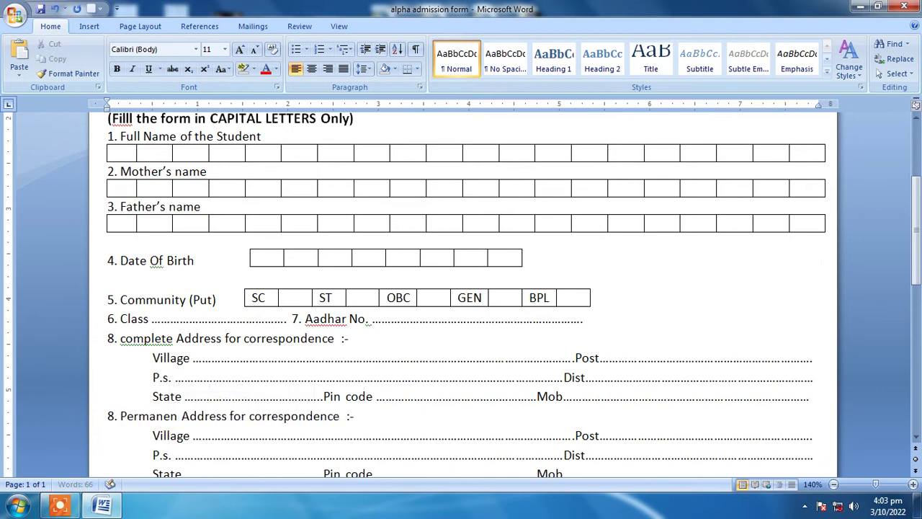
type("t")
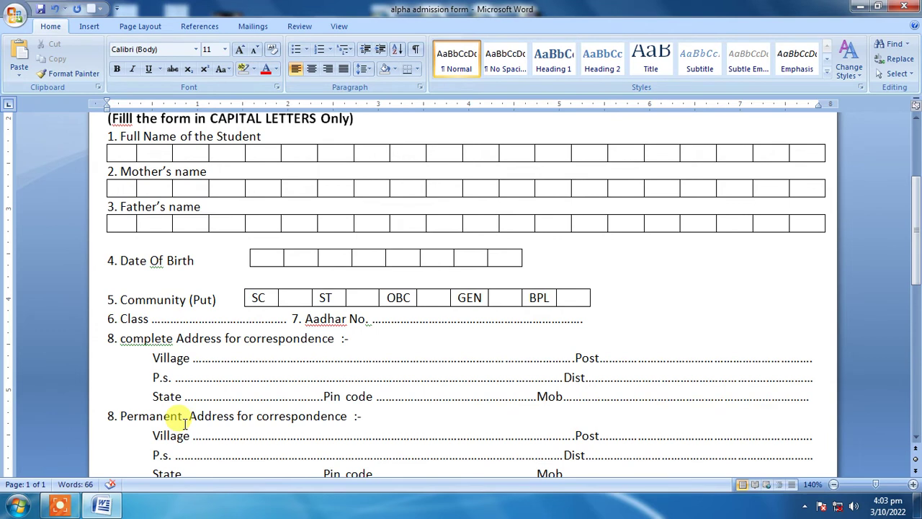
left_click_drag(239, 417, 364, 418)
key("Delete")
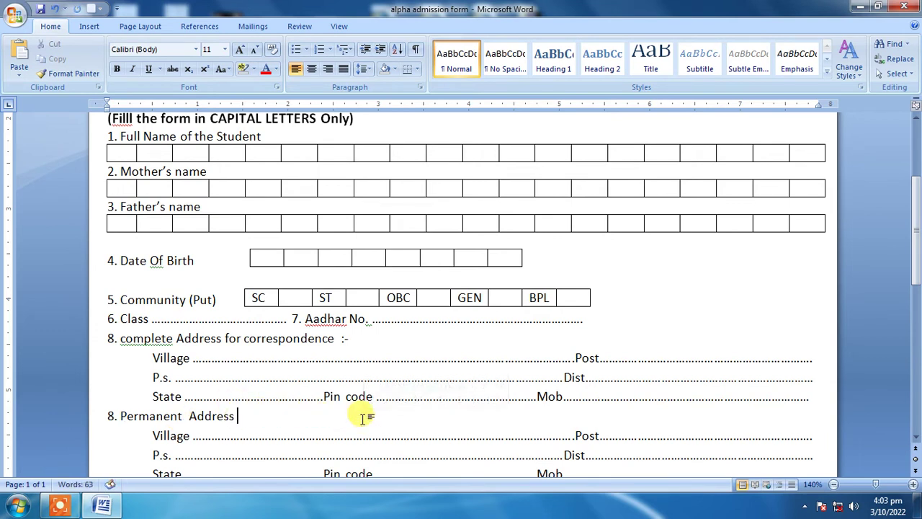
scroll(337, 425, "down", 1)
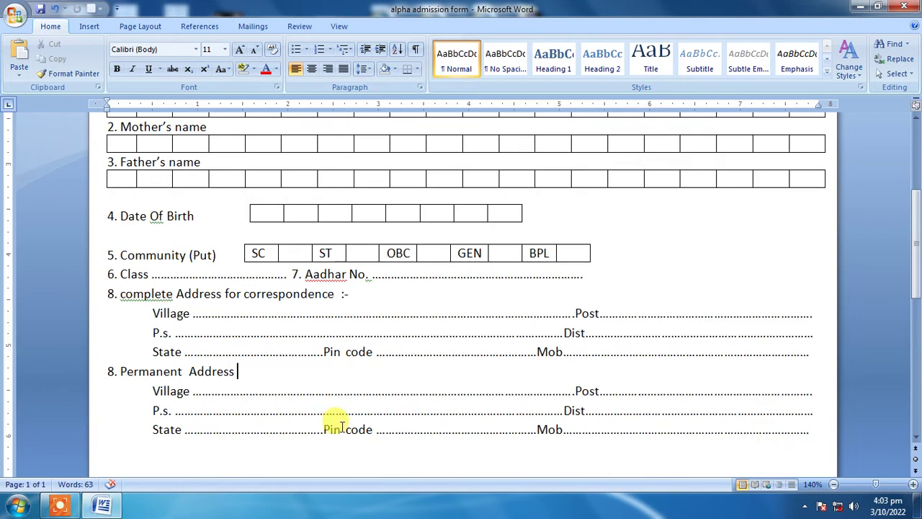
scroll(344, 427, "down", 1)
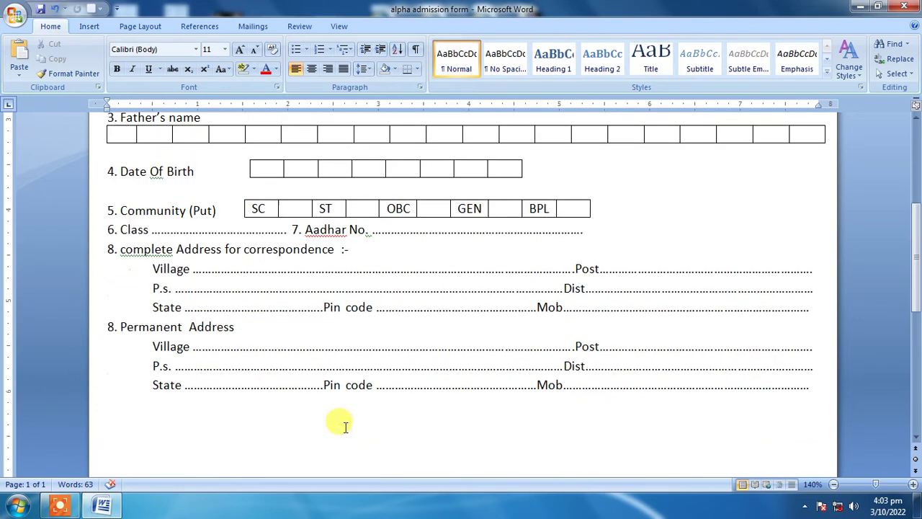
scroll(347, 425, "down", 1)
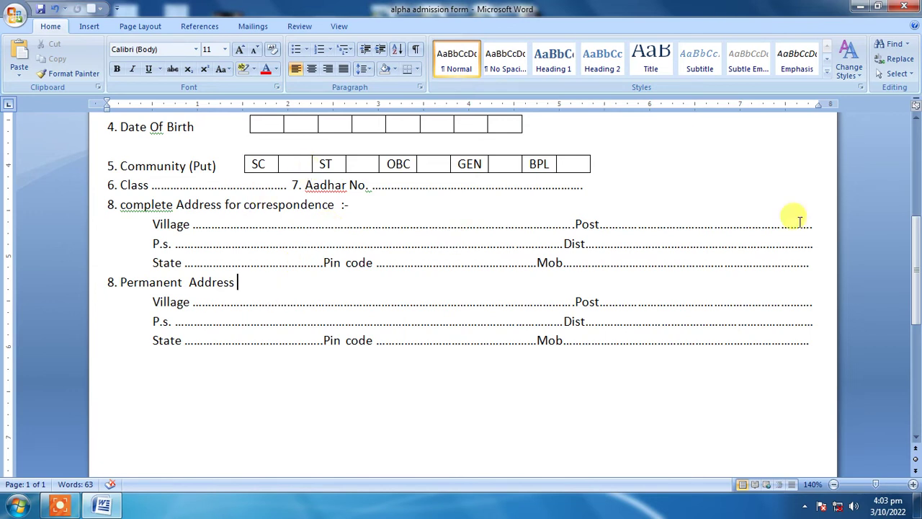
left_click(814, 340)
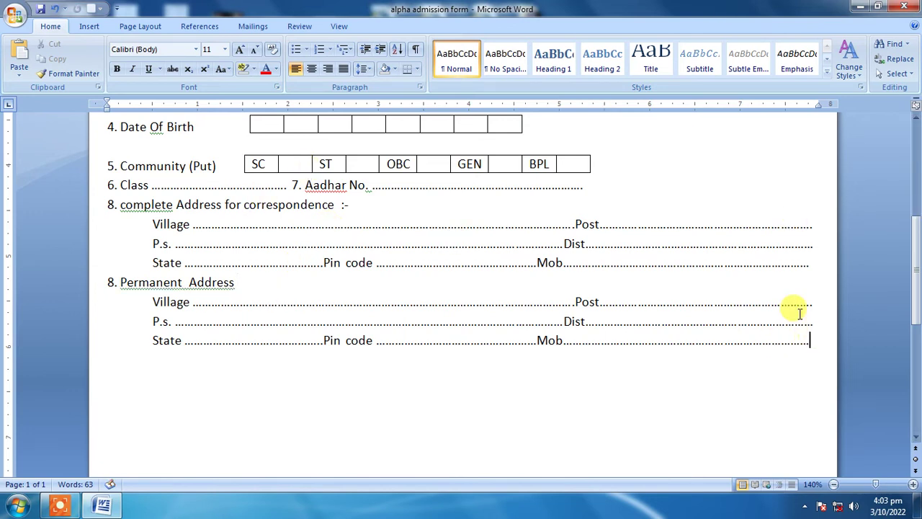
key("Return")
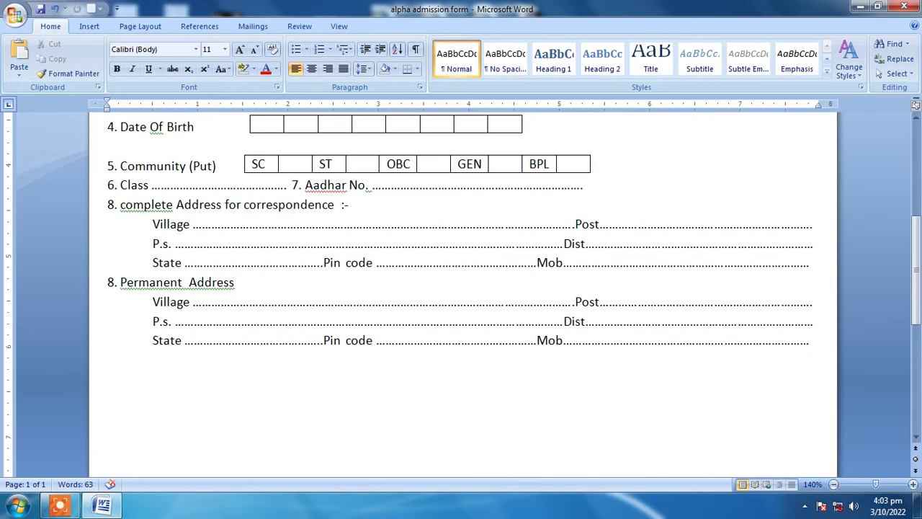
- Type 'DECLATRIOIN OF FAHTER OF GURDIAN' and make it centred, bold, underlined and 14 pt
type("DECLATRIOIN OF FAHTER OF GURDIAN")
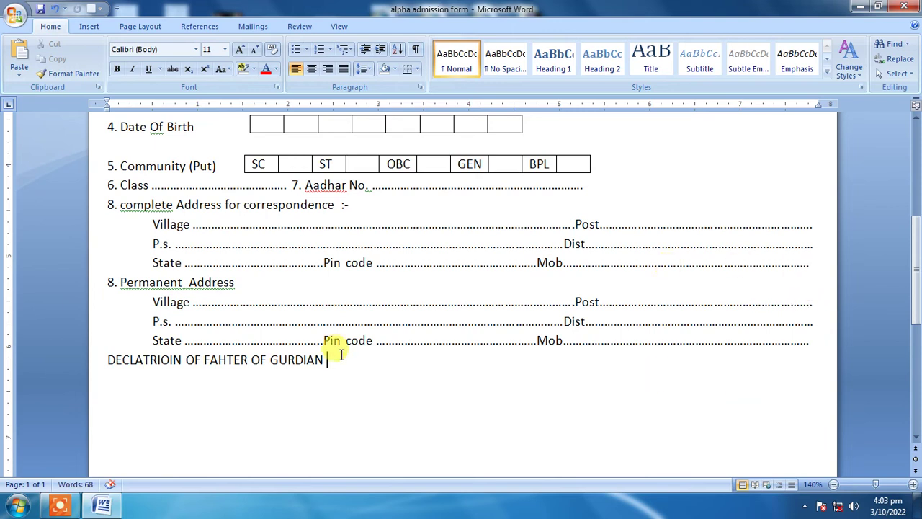
left_click_drag(332, 360, 82, 358)
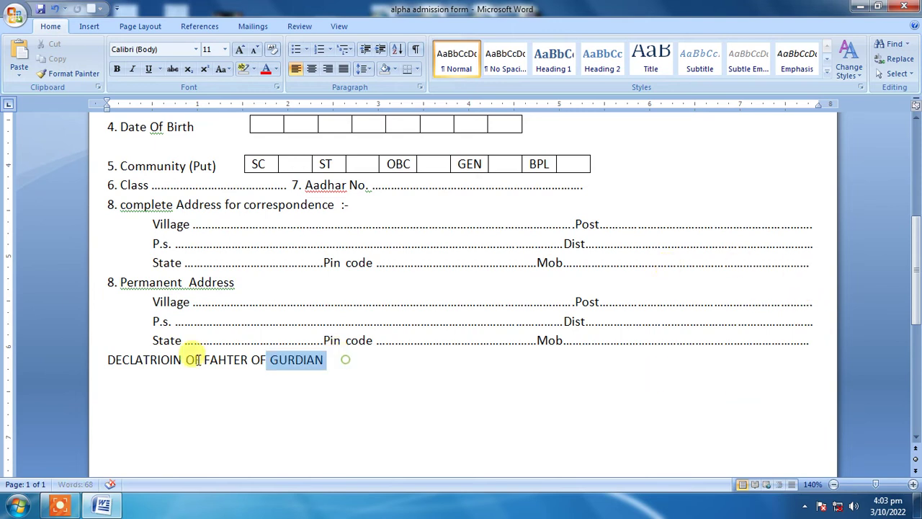
left_click(314, 71)
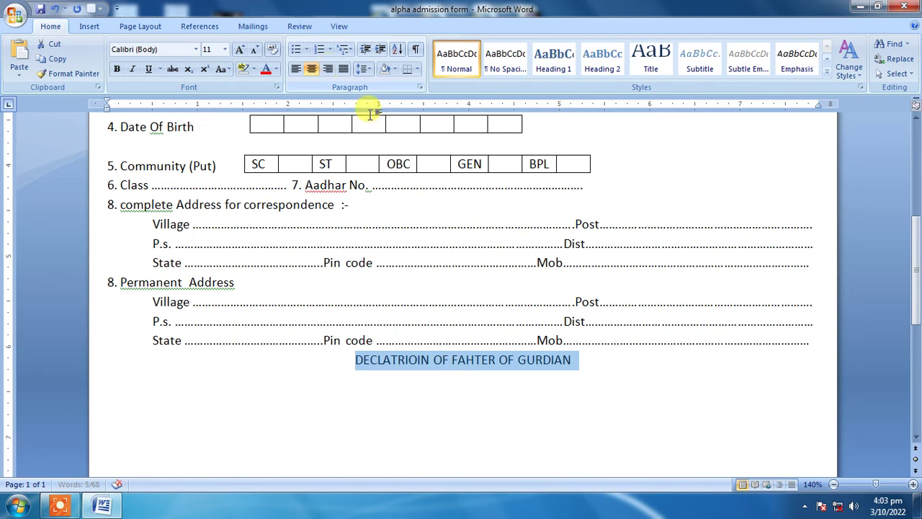
left_click(117, 69)
left_click(149, 70)
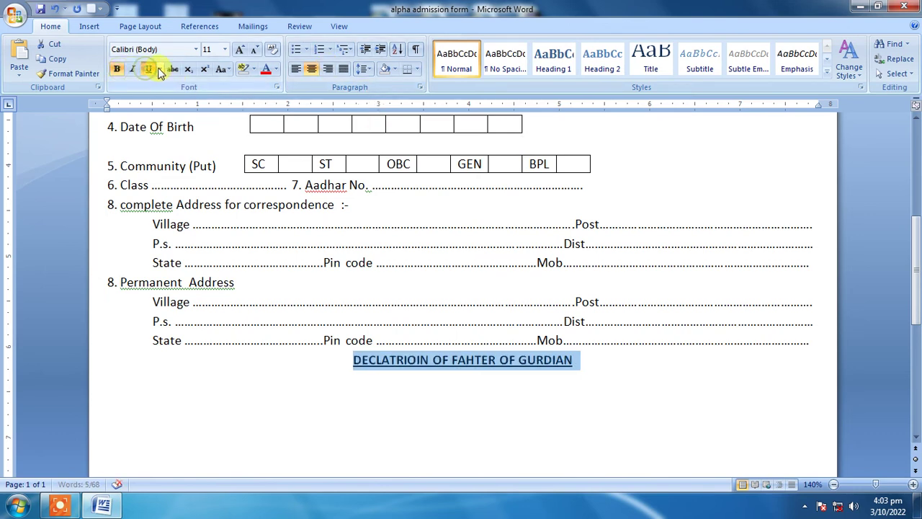
left_click(224, 50)
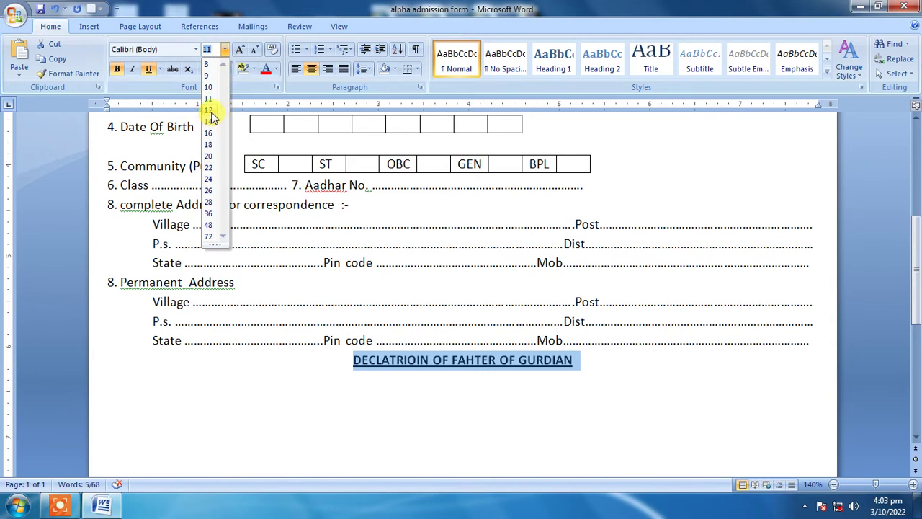
left_click(210, 121)
left_click(177, 415)
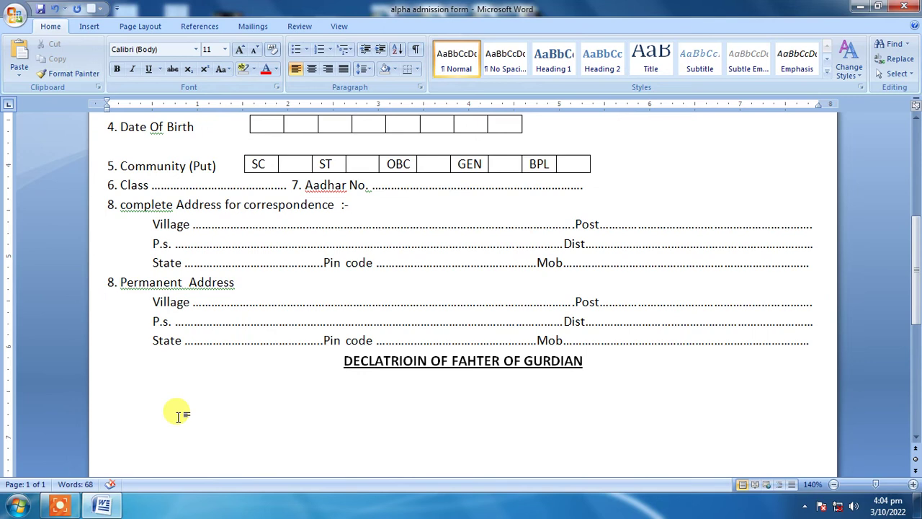
- Type 'Sir,' and an indented pledge to follow the rules and pay fees by the 5th
type("SIR,")
key("BackSpace")
key("BackSpace")
key("BackSpace")
type("ir,")
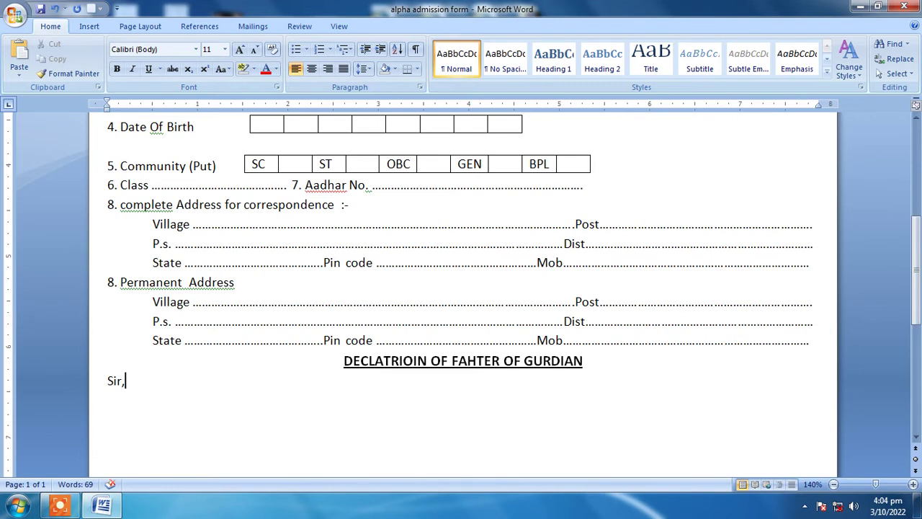
key("Return")
key("Tab")
type("I")
type("re")
type("abide by the rl")
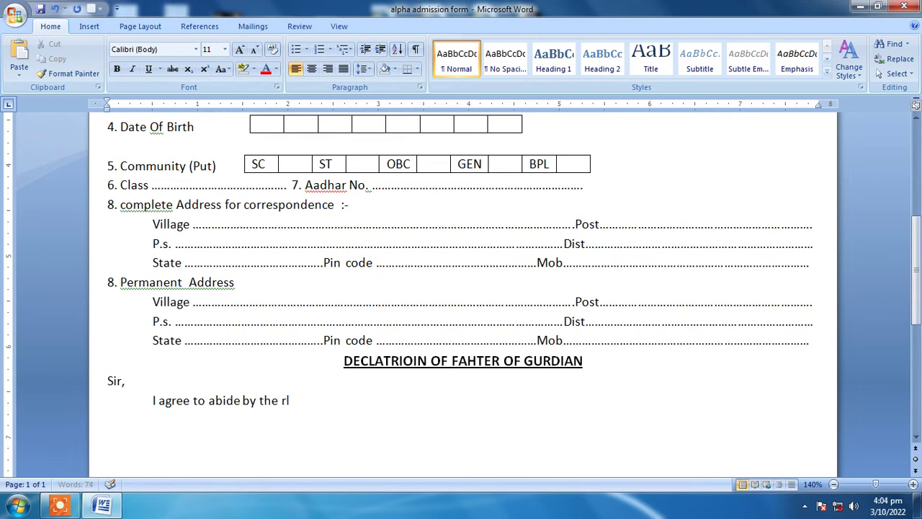
type("e ans ")
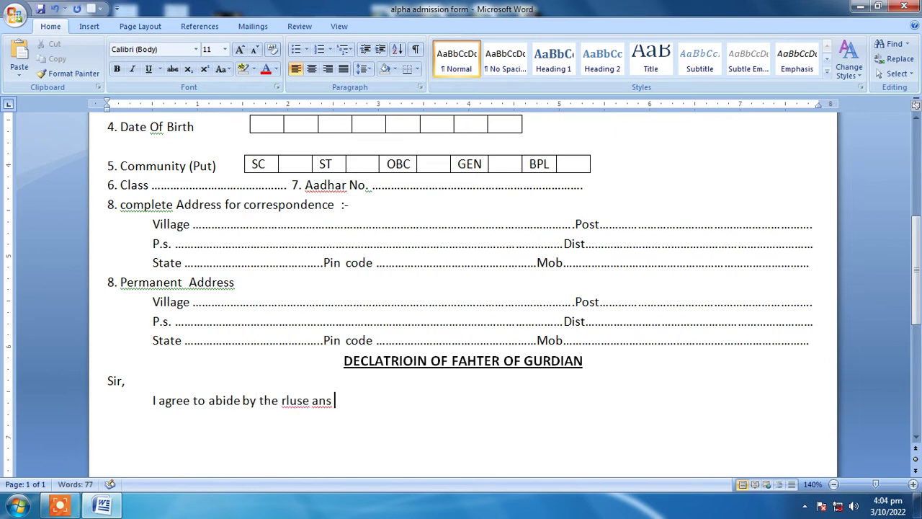
type("regulati")
type("on of the")
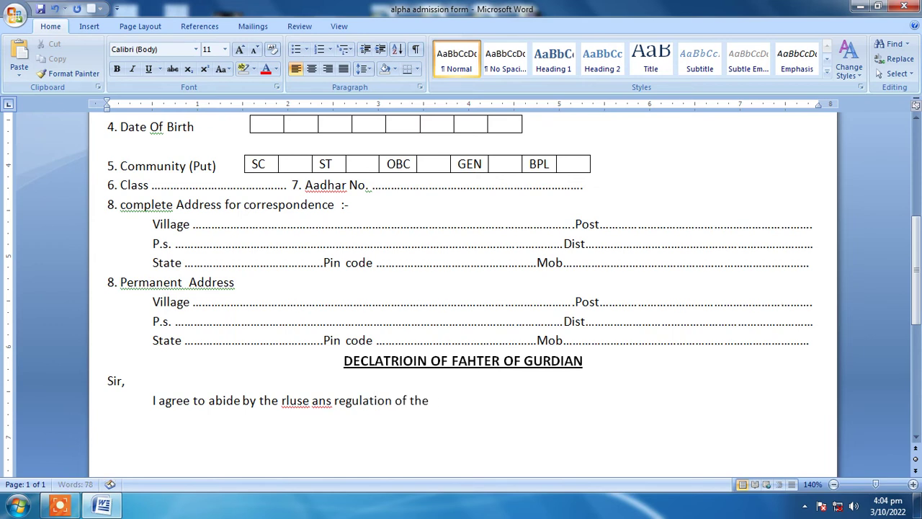
type("l at all times and I porimsie to pay")
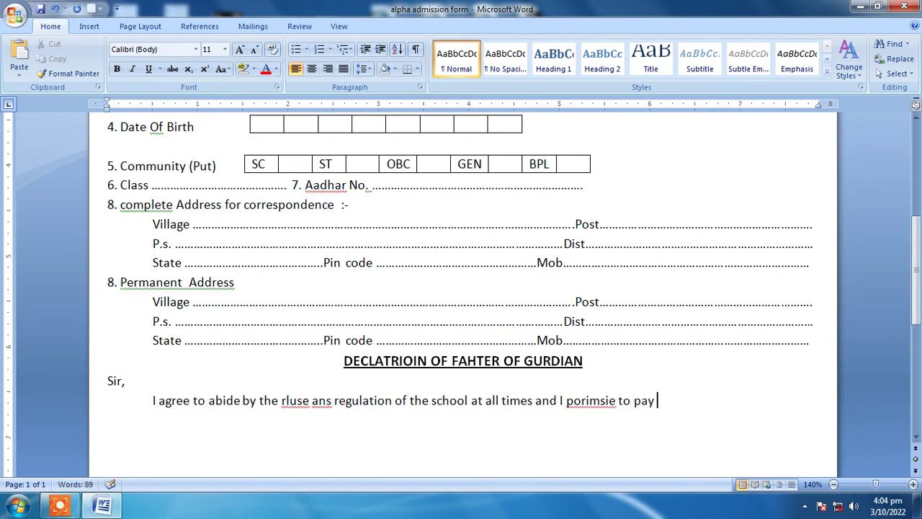
type(" the tuti")
type("on fee along wit")
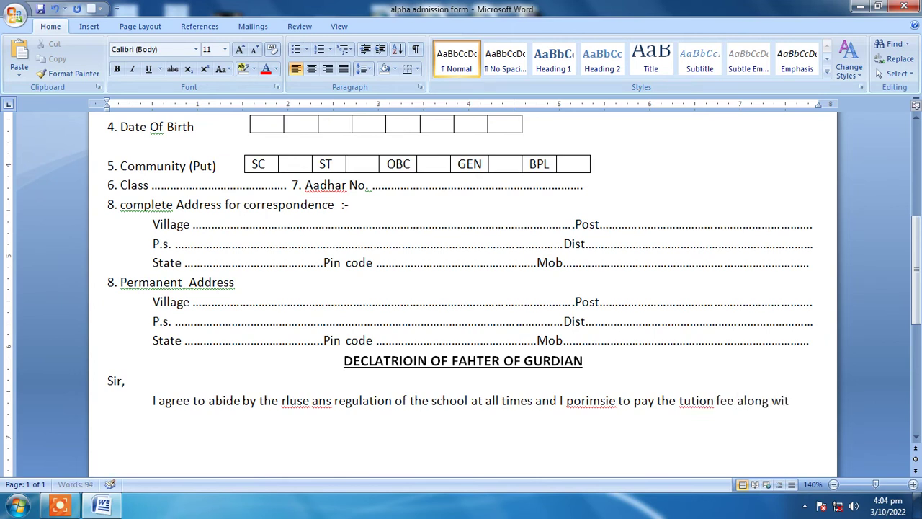
type(" otherwe")
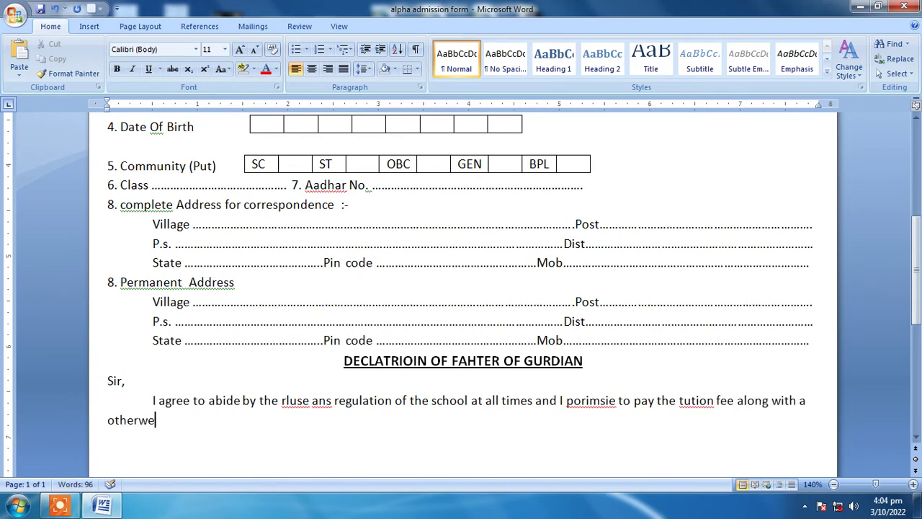
key("BackSpace")
key("BackSpace")
type(" charges to you by the ")
type("5th")
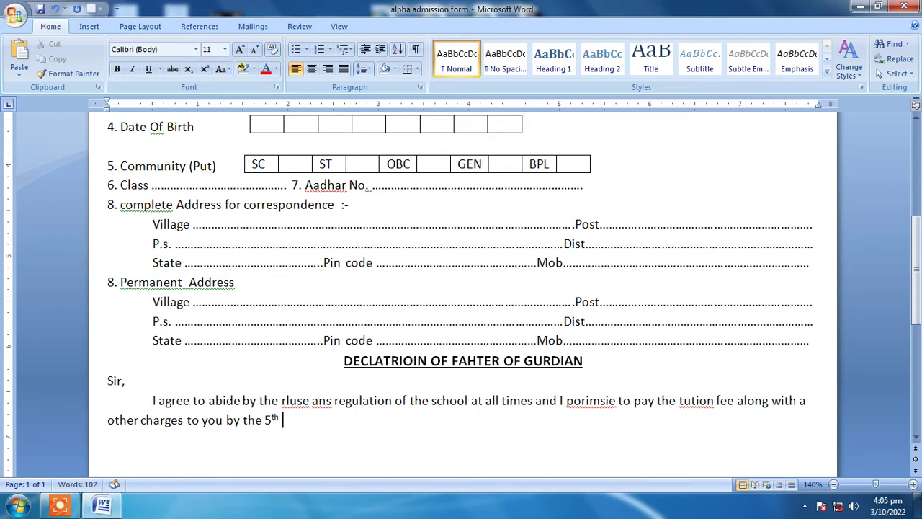
type("of every mo")
type("nth")
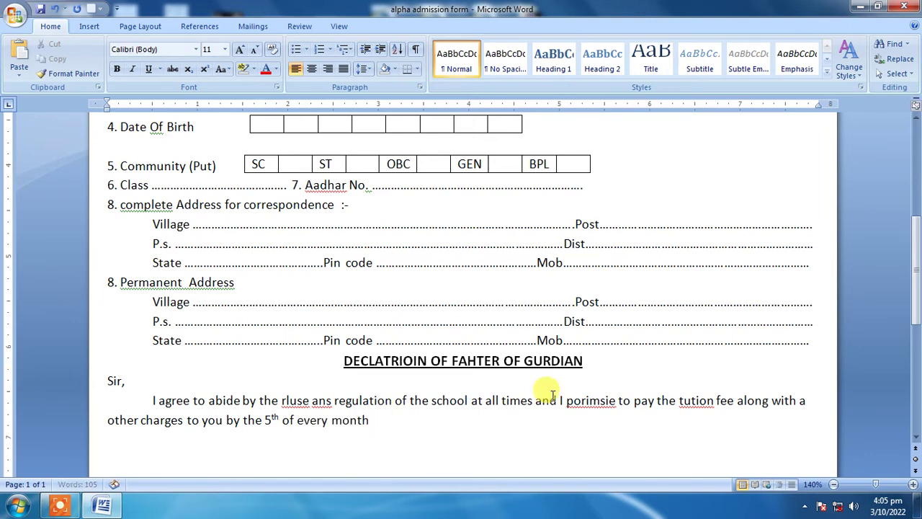
- Correct the pledge's misspellings to 'rules', 'and', 'promise' and 'tuition'
right_click(300, 405)
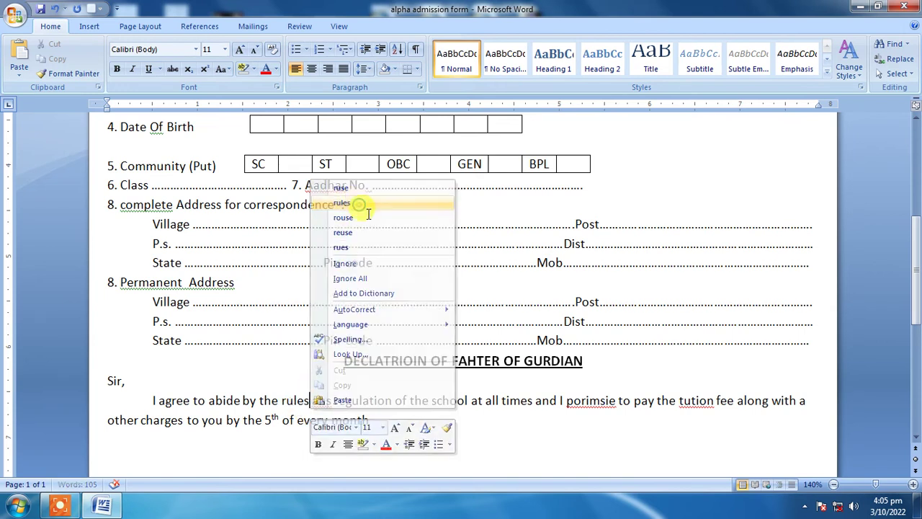
left_click(361, 205)
double_click(328, 401)
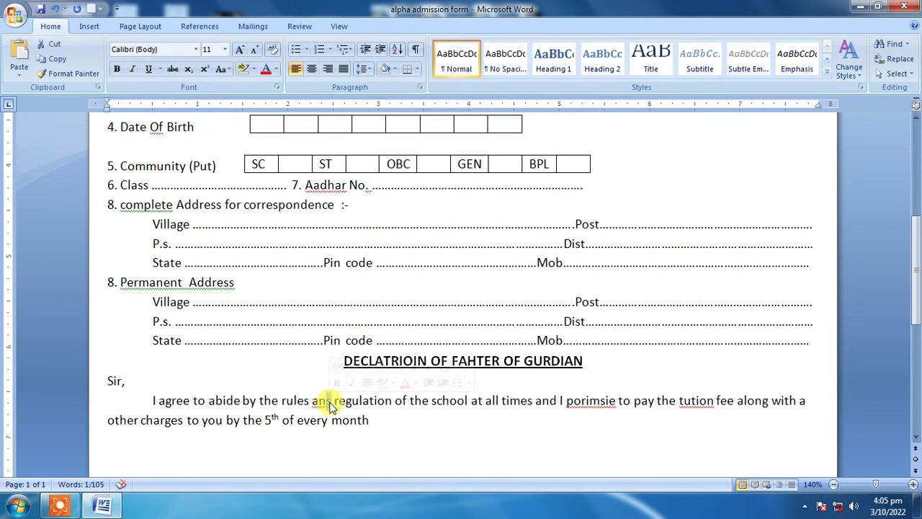
type("and")
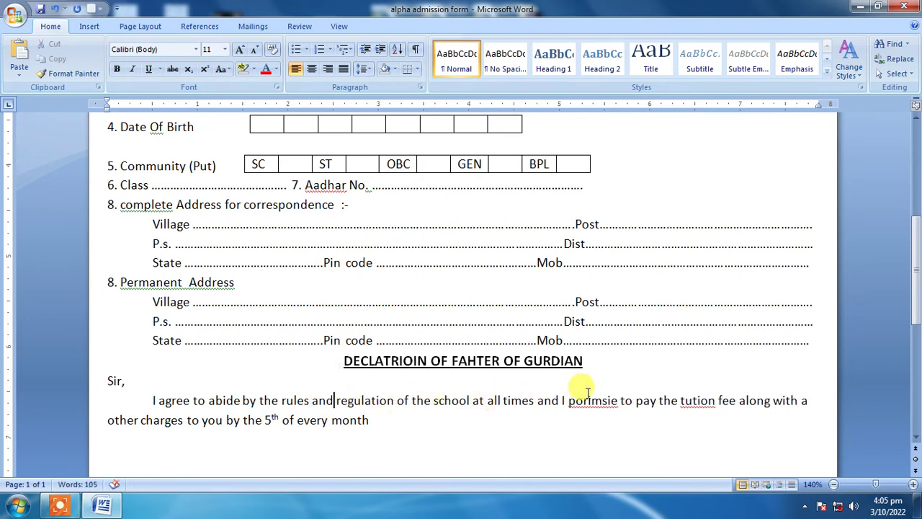
right_click(589, 398)
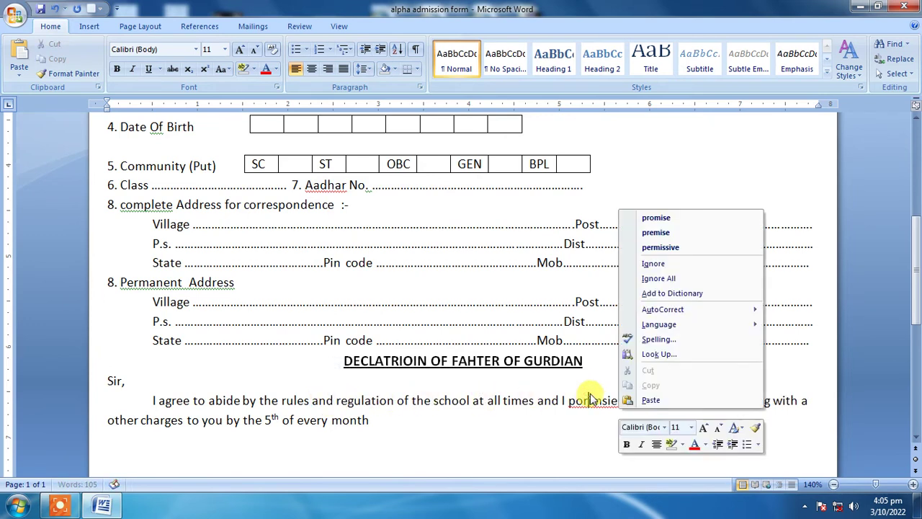
left_click(675, 222)
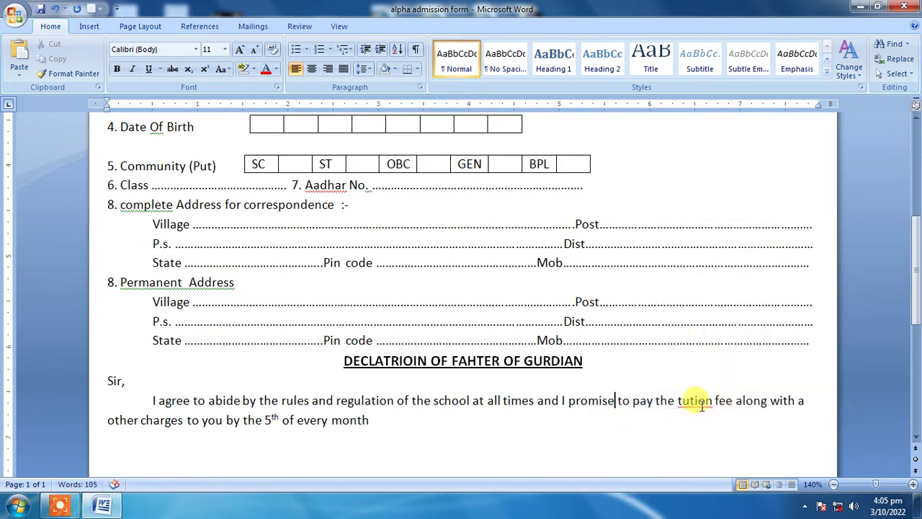
right_click(704, 398)
left_click(749, 216)
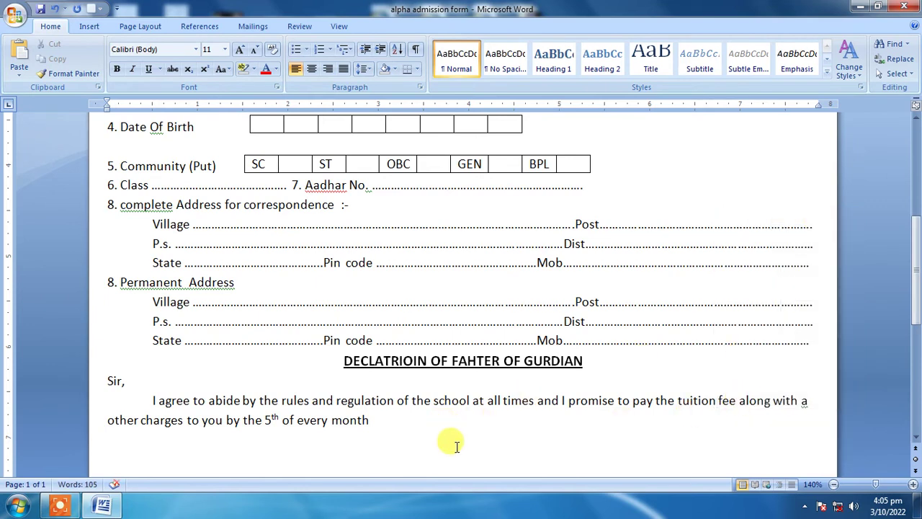
scroll(443, 432, "down", 1)
left_click(389, 376)
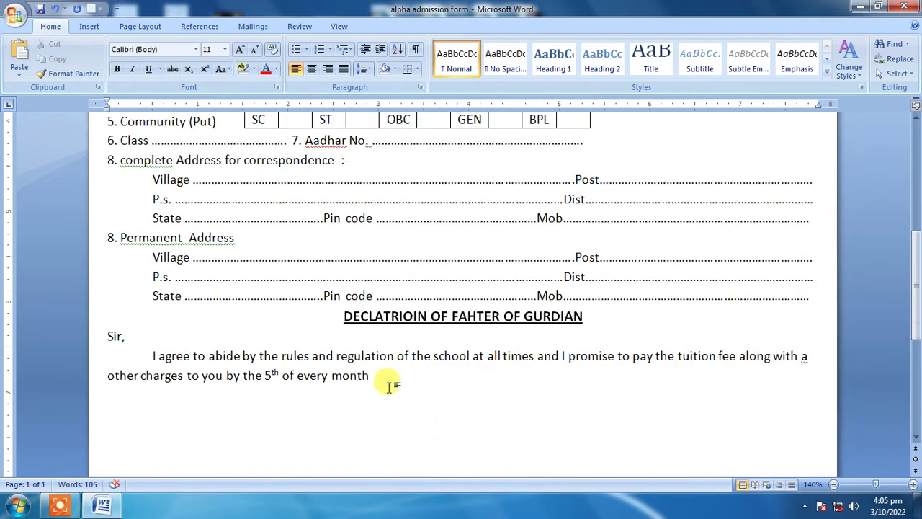
- Apply 1.0 line spacing from Date Of Birth through the declaration, undoing an accidental block move
scroll(382, 382, "up", 1)
left_click_drag(386, 428, 113, 364)
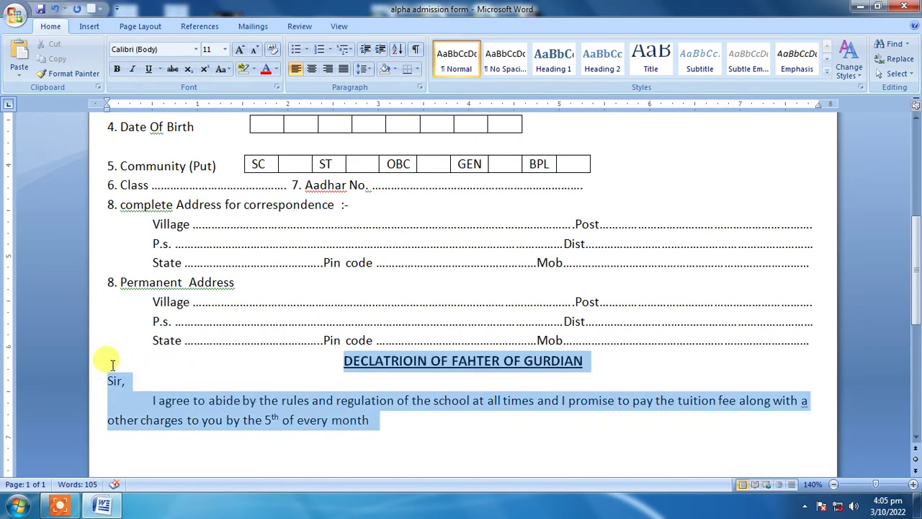
left_click(366, 69)
left_click(382, 88)
mouse_move(395, 423)
left_mouse_down()
mouse_move(165, 286)
mouse_move(119, 283)
mouse_move(115, 167)
left_mouse_up()
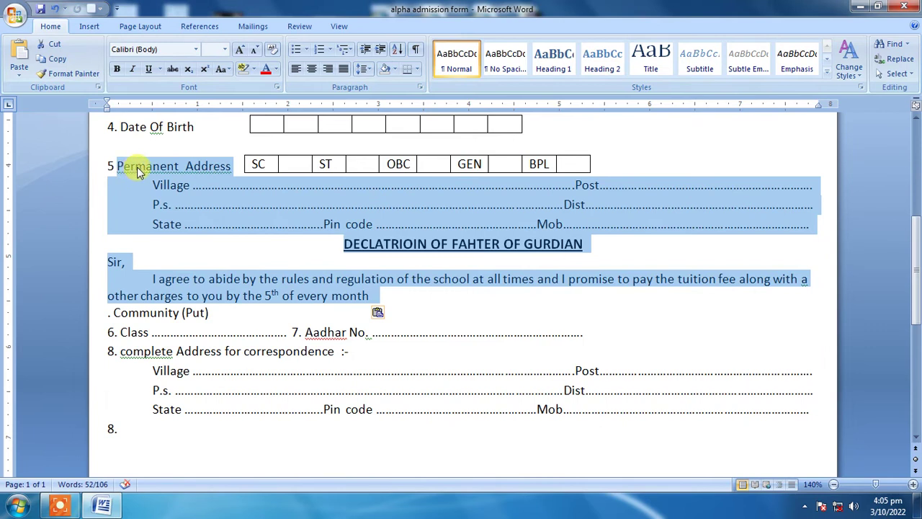
key("ctrl+z")
mouse_move(426, 423)
left_mouse_down()
mouse_move(101, 143)
mouse_move(103, 124)
left_mouse_up()
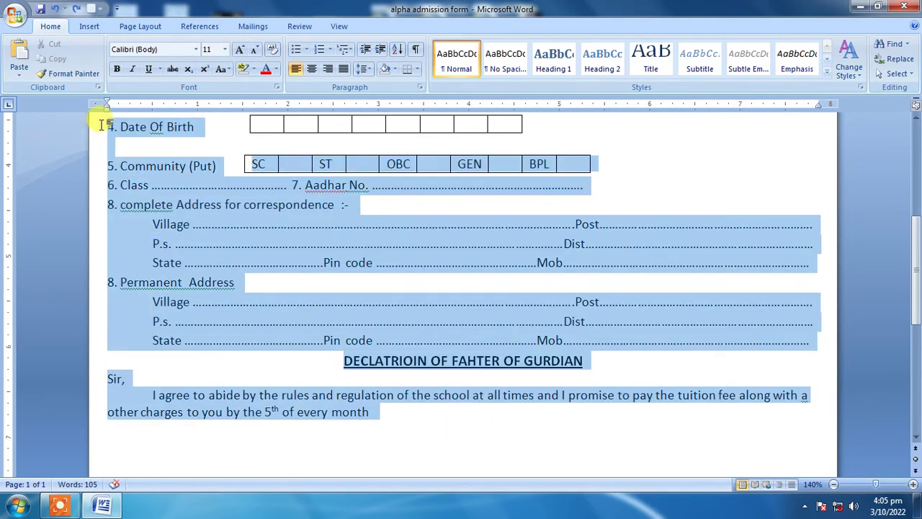
left_click(364, 68)
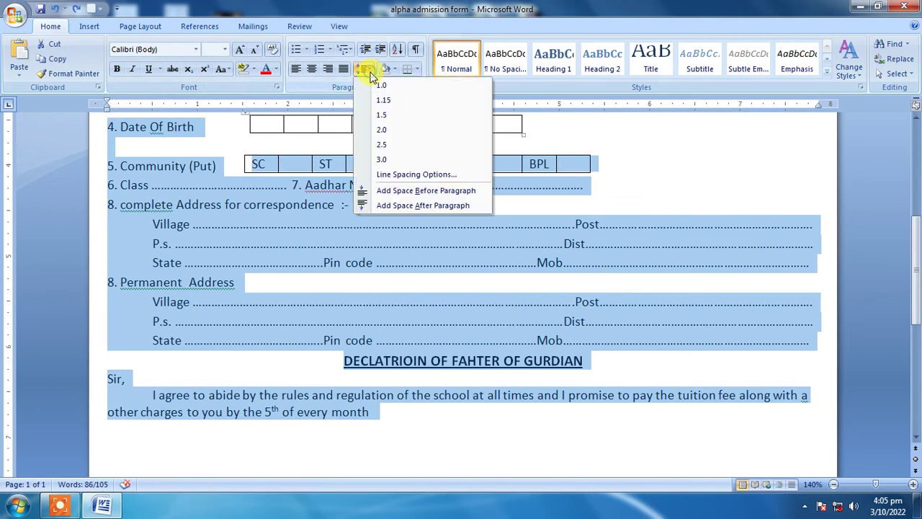
left_click(375, 83)
left_click(390, 402)
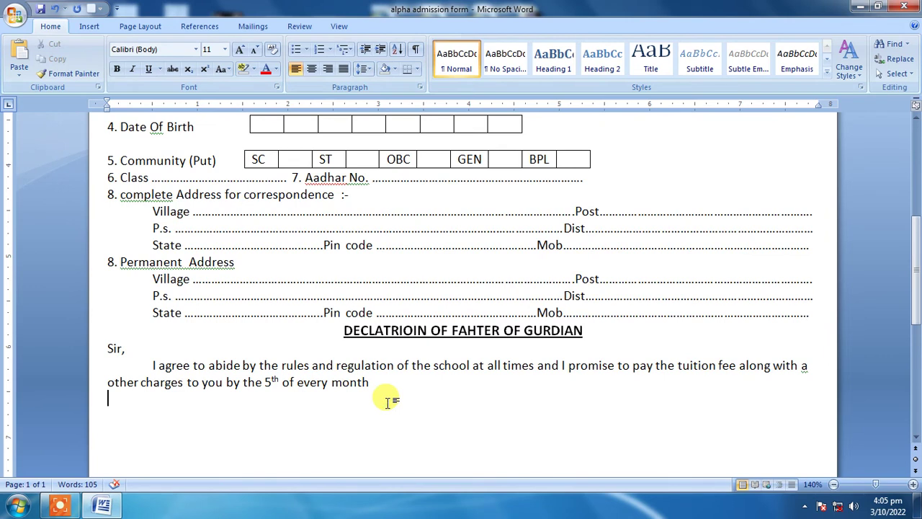
scroll(389, 402, "down", 1)
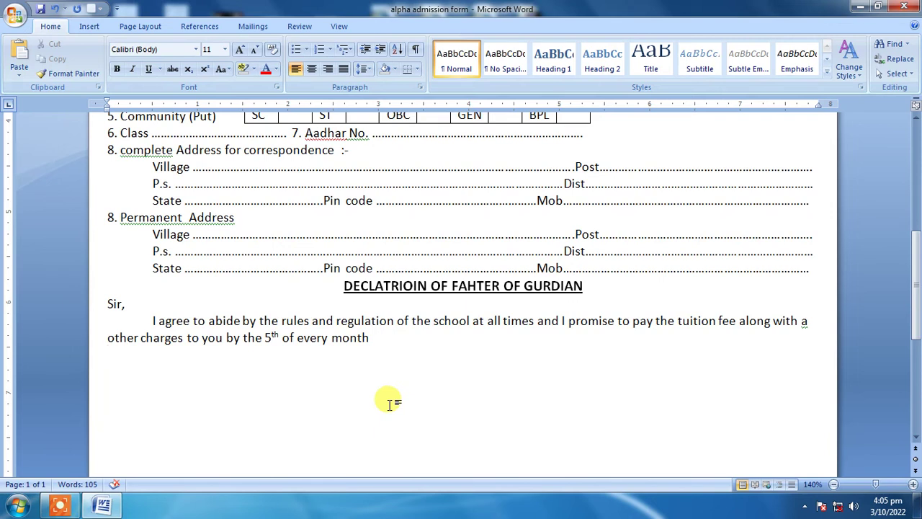
- Add a 'Guardian Signature' line with a dotted leader, followed by 'Student Signature .......'
key("Return")
type("Gu")
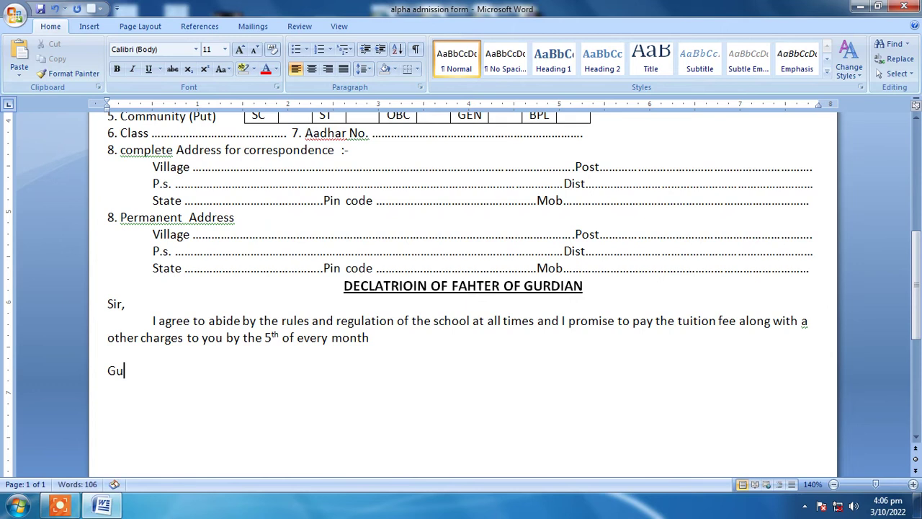
type("ardinan Signaut")
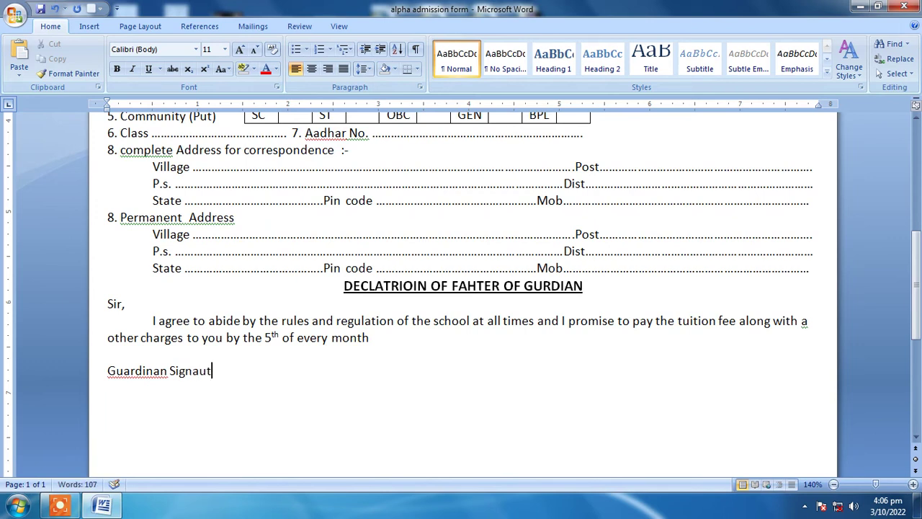
key("BackSpace")
key("BackSpace")
type("ture")
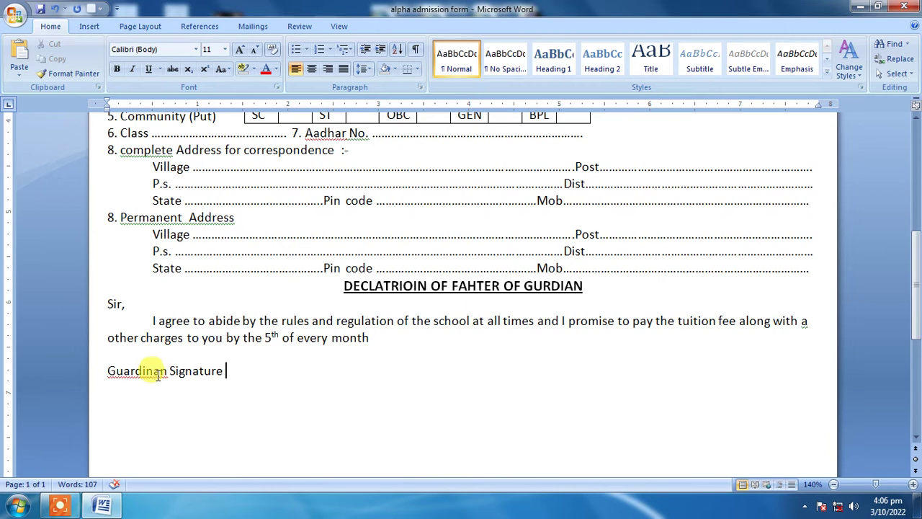
right_click(148, 372)
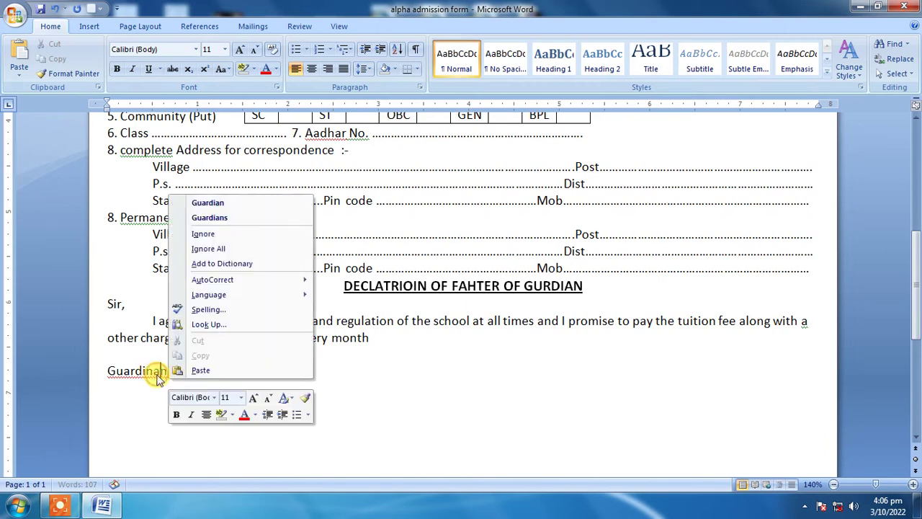
left_click(227, 203)
left_click(223, 371)
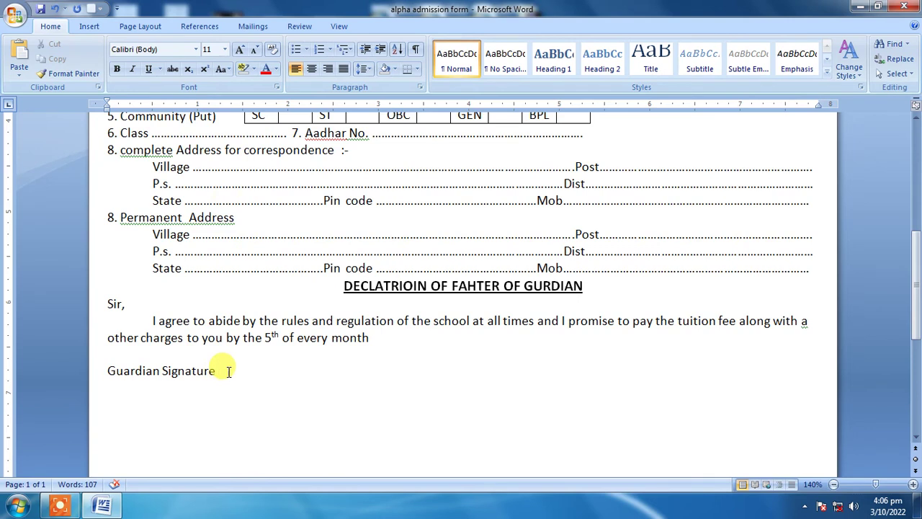
type("..............................................................")
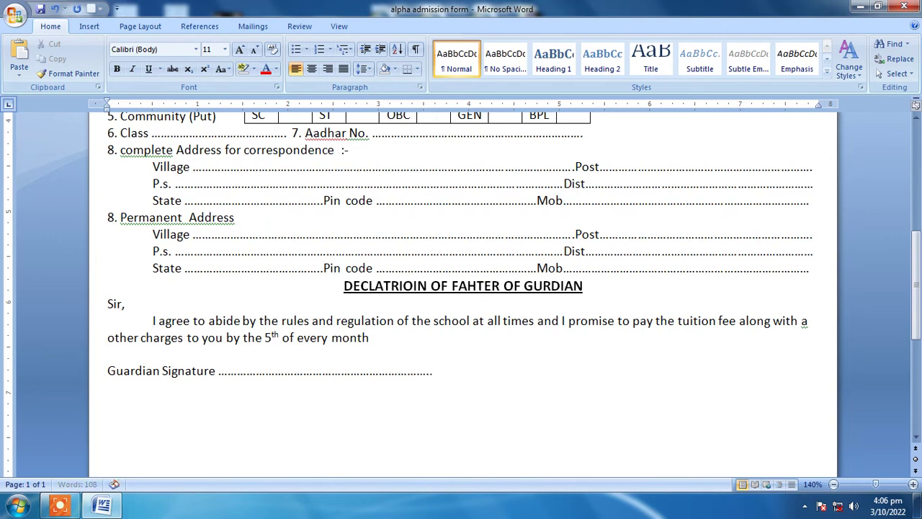
key("BackSpace")
key("BackSpace")
key("BackSpace")
key("BackSpace")
type("Student")
type(" Signatu")
type("re ")
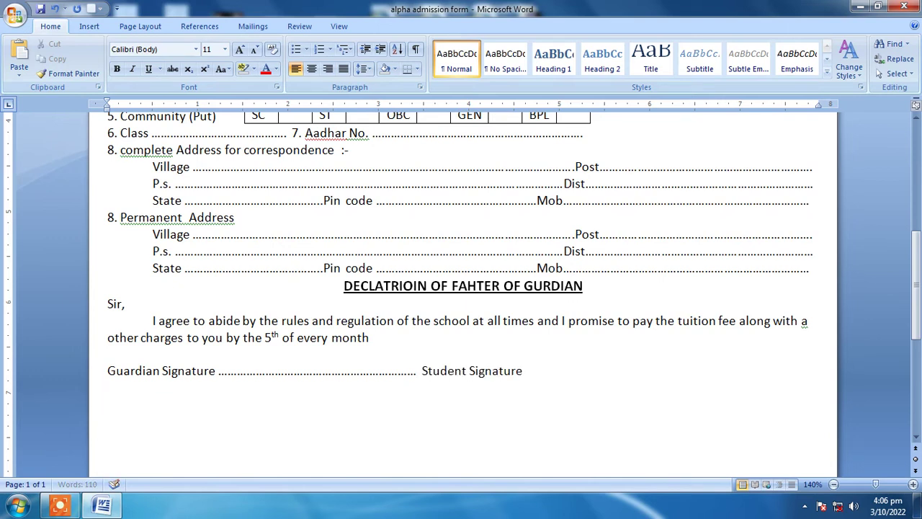
type("...........................................................................")
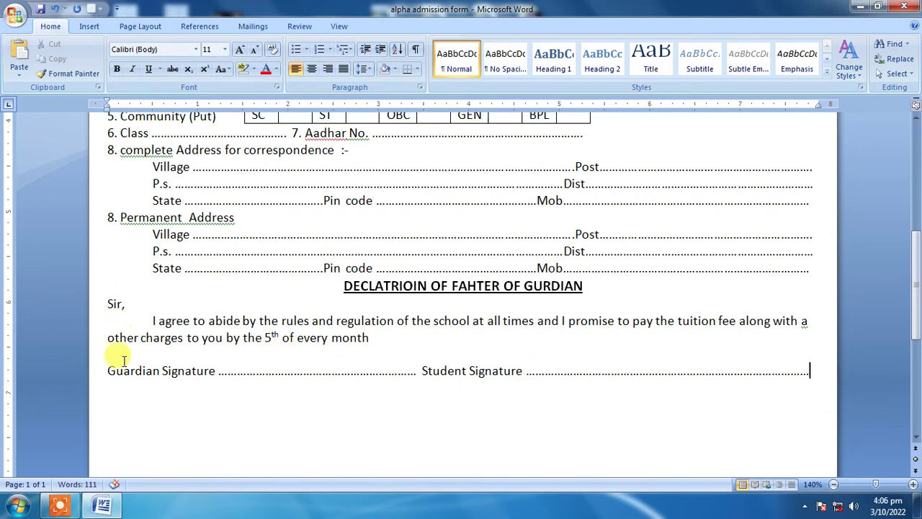
- Change the Guardian Signature and Student Signature labels to the Brush Script MT font
left_click_drag(217, 371, 100, 373)
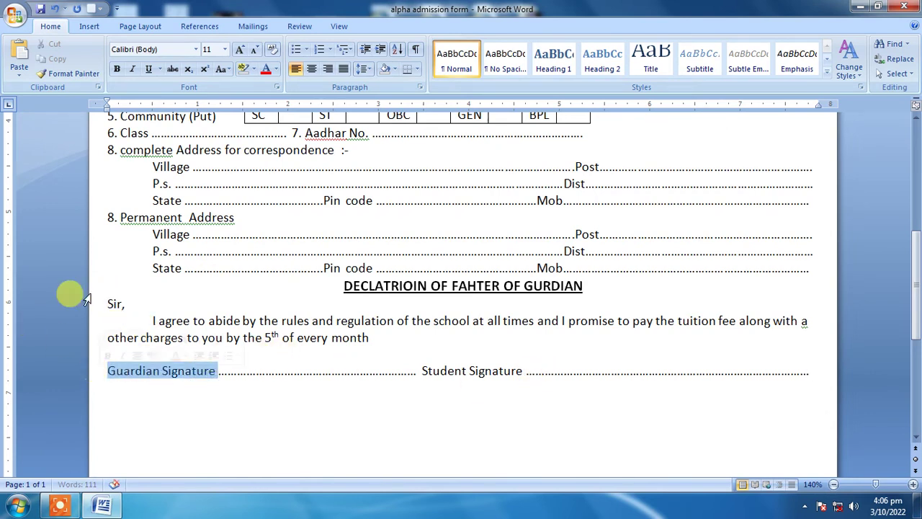
left_click(196, 49)
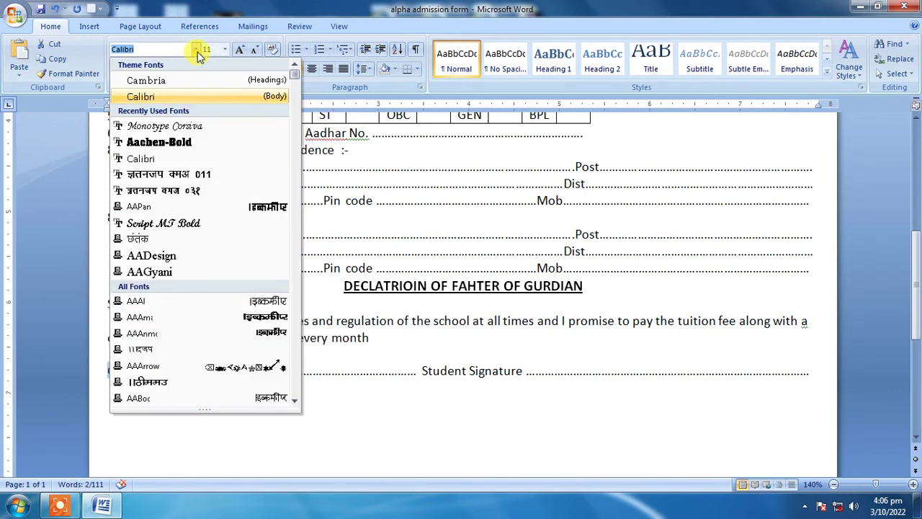
type("Brush Script MT")
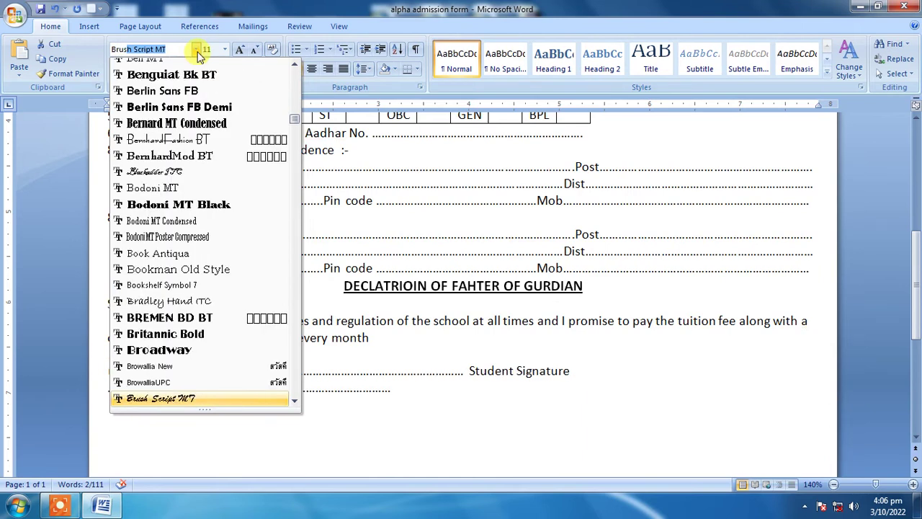
key("Return")
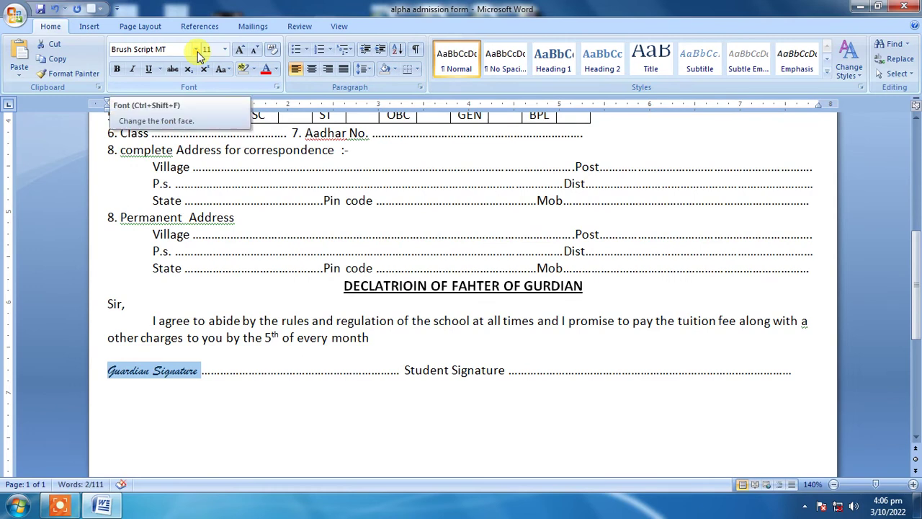
left_click(519, 371)
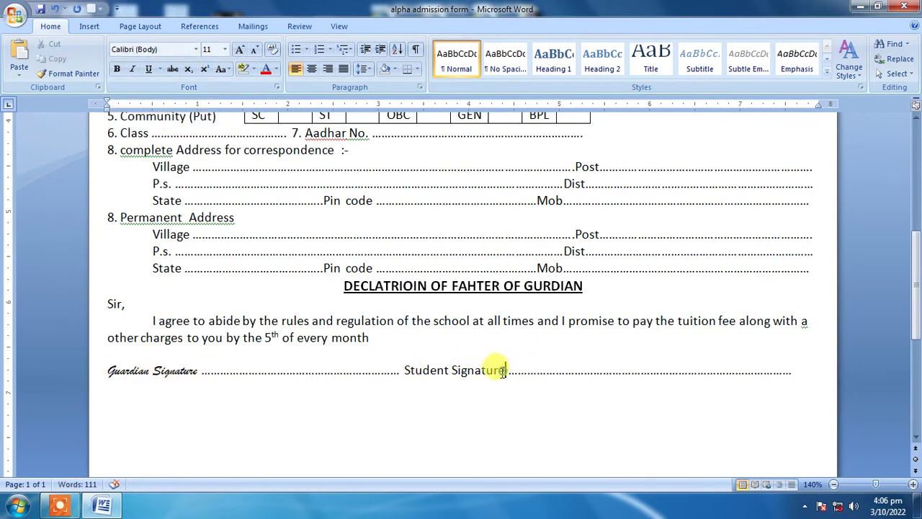
left_click_drag(505, 371, 406, 370)
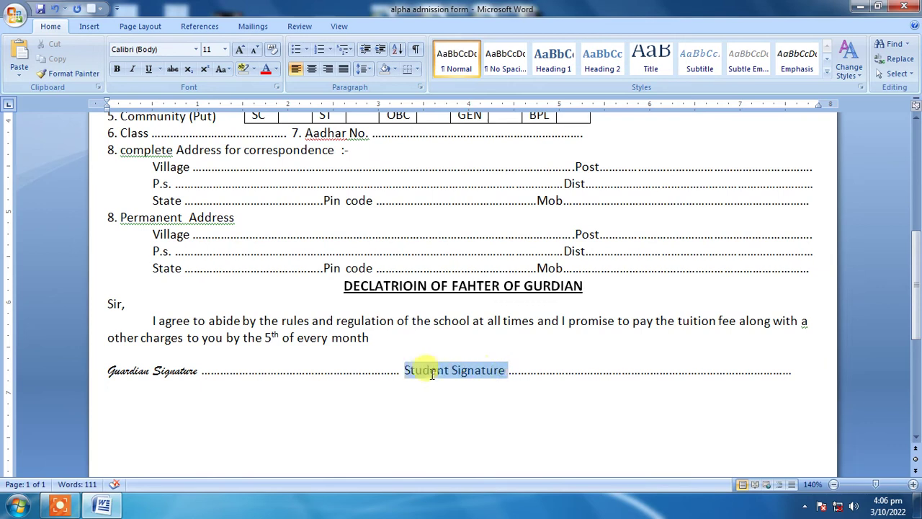
left_click(195, 50)
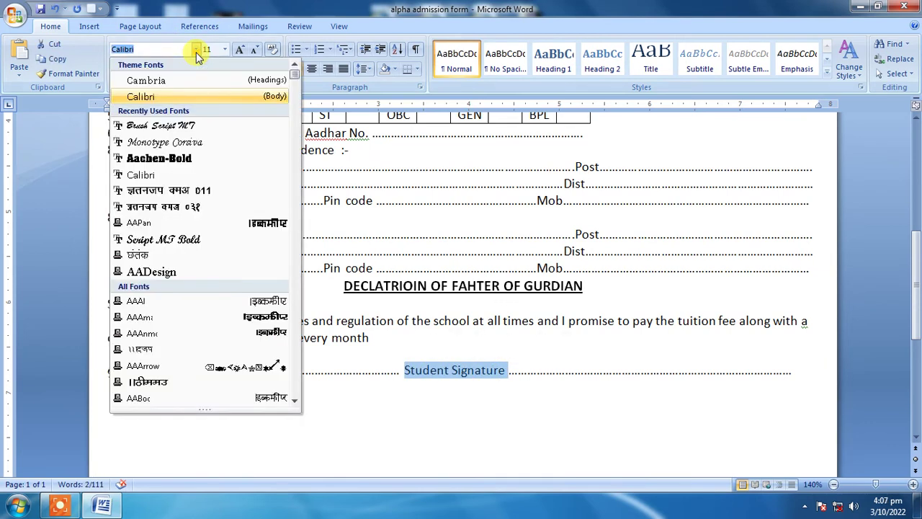
type("Brush Script MT")
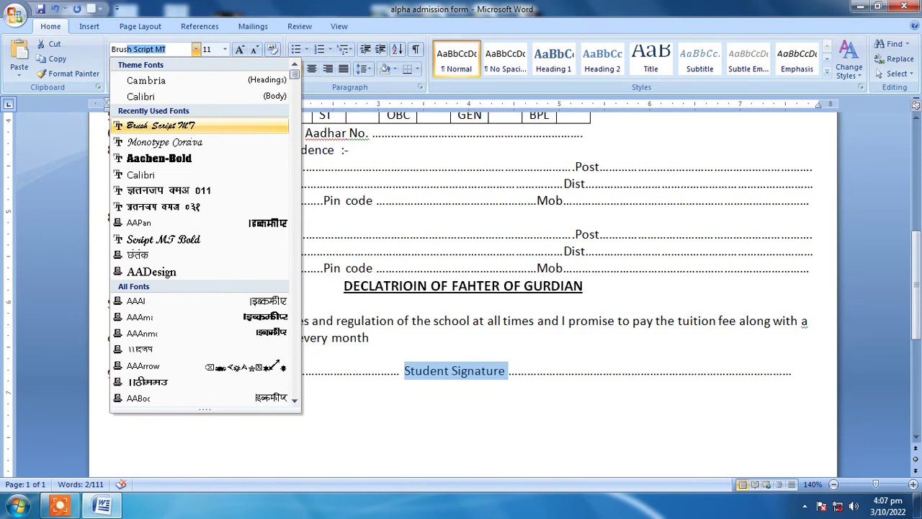
key("Return")
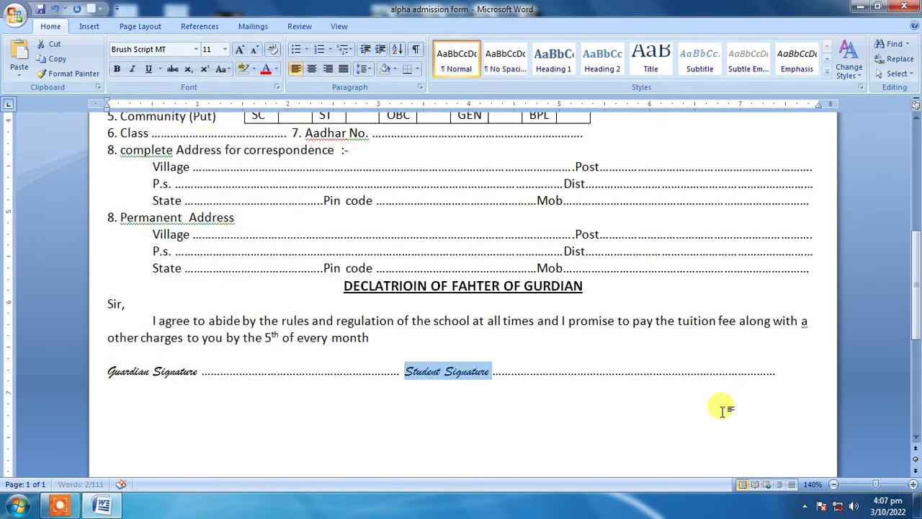
left_click(722, 410)
- Make both signature labels bold and check the Student Signature dotted leader's end
left_click_drag(199, 371, 107, 371)
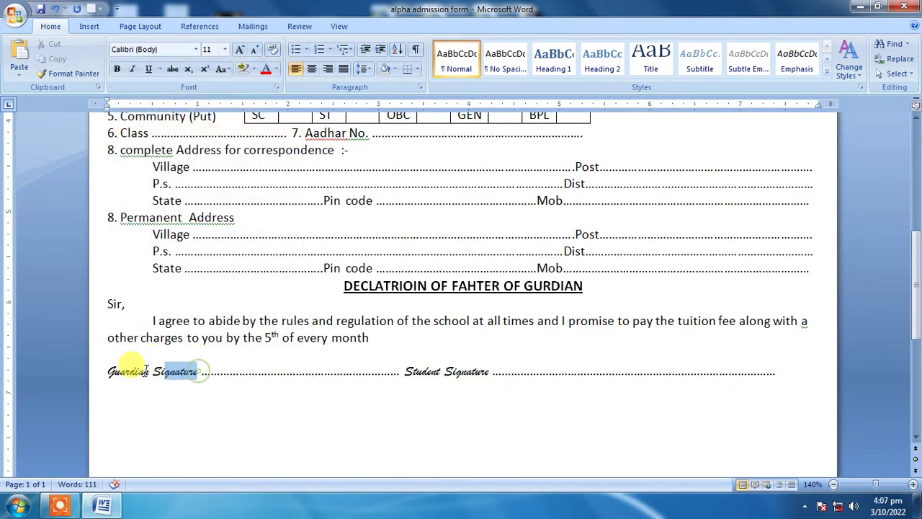
left_click(116, 68)
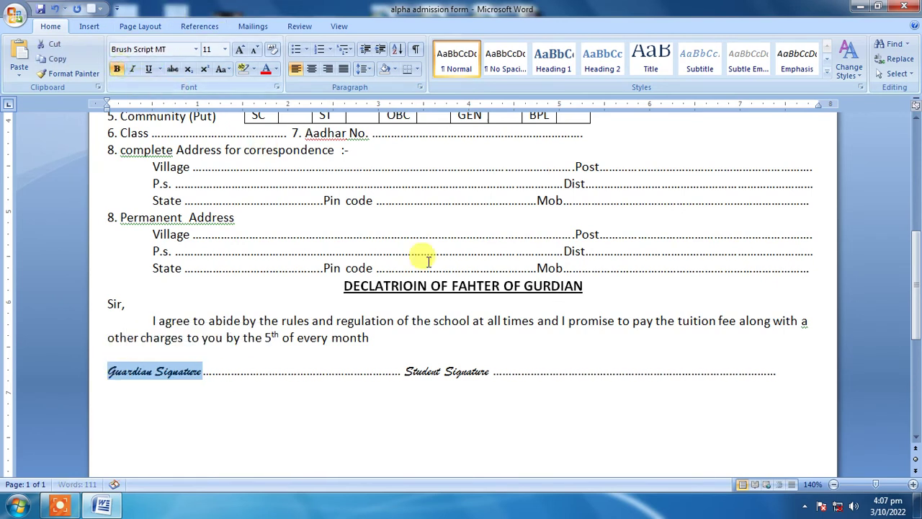
left_click_drag(492, 371, 403, 371)
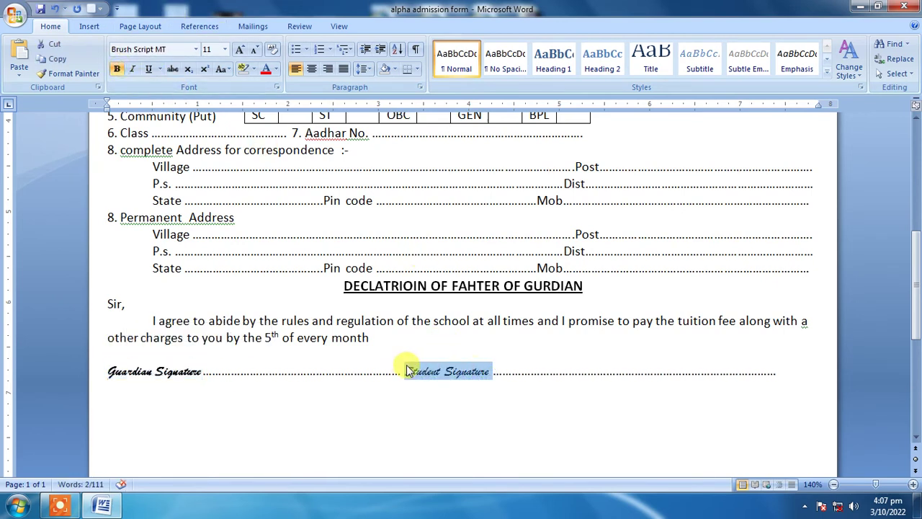
left_click(117, 68)
left_click(655, 371)
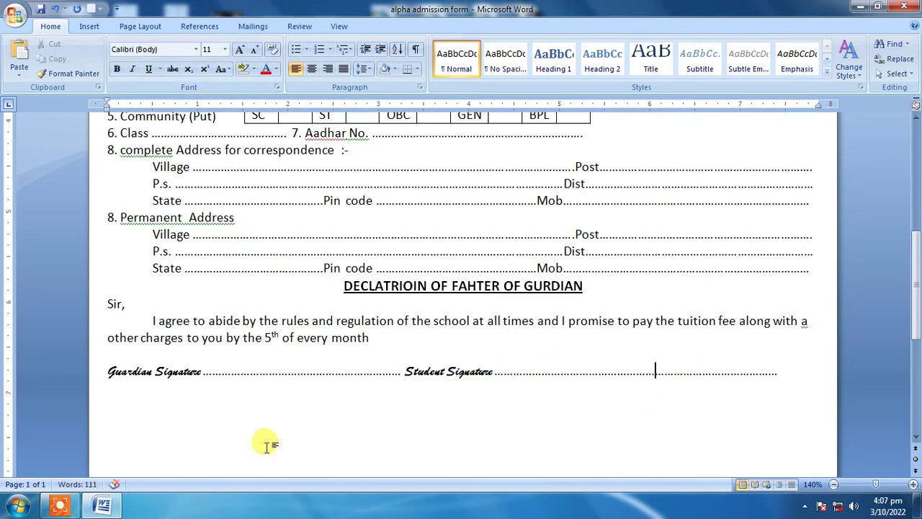
left_click(812, 376)
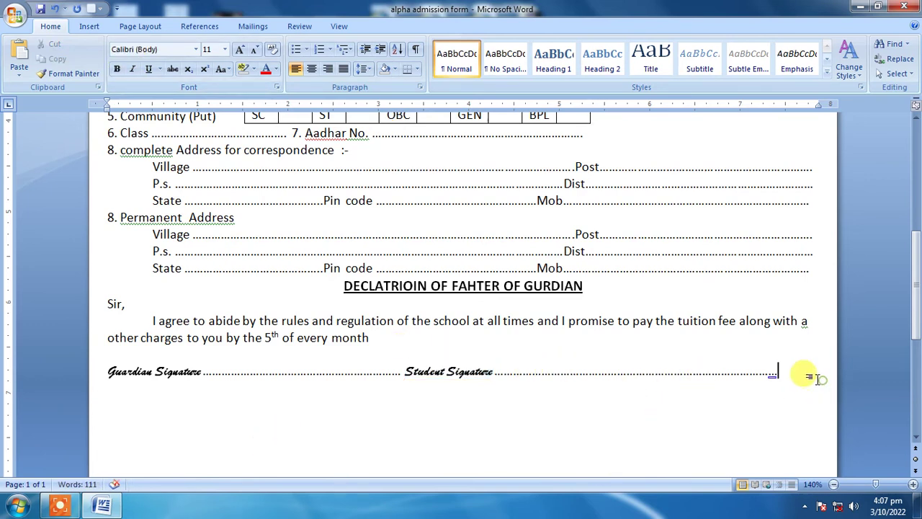
scroll(814, 378, "down", 1)
scroll(812, 378, "down", 4)
scroll(813, 378, "up", 4)
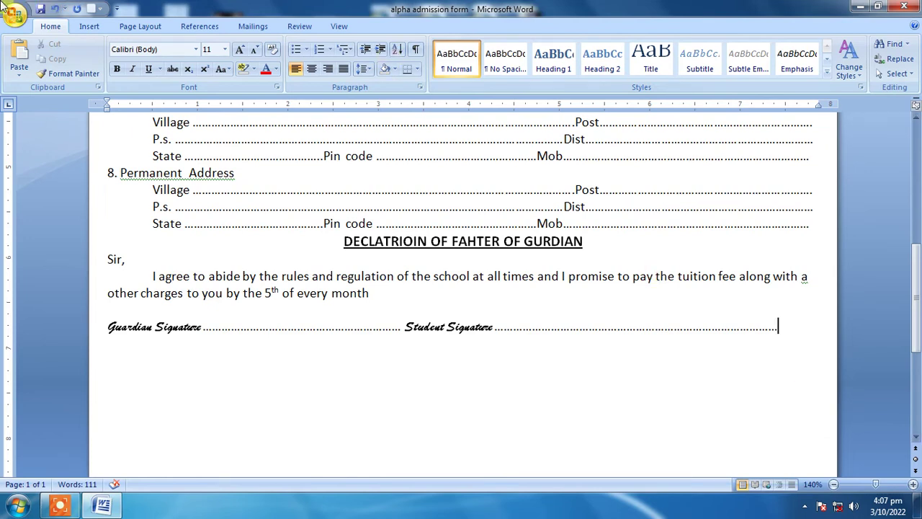
- Draw a straight line across the full page width just below the signature lines
left_click(91, 26)
left_click(205, 75)
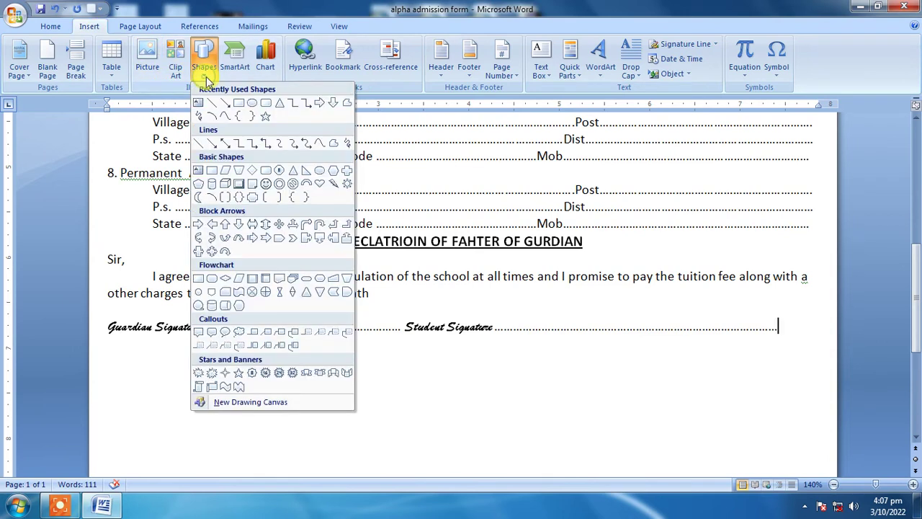
left_click(211, 103)
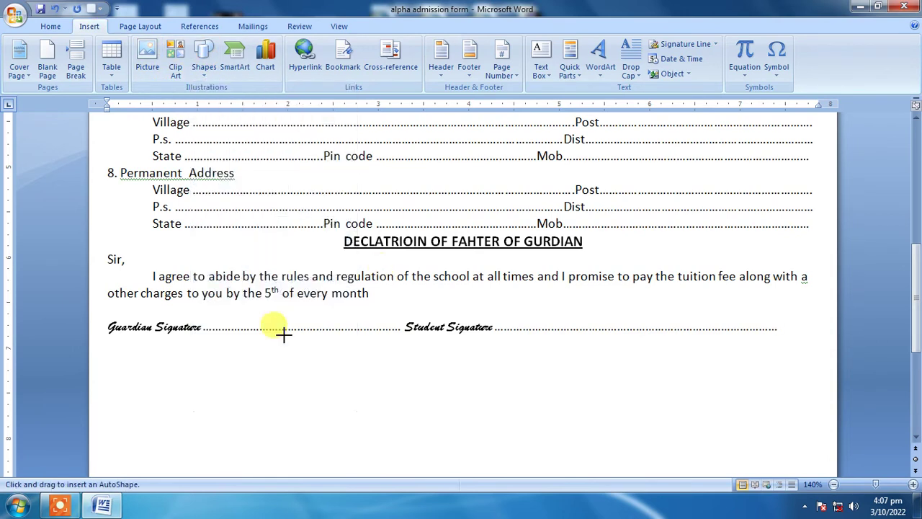
left_click_drag(96, 354, 821, 382)
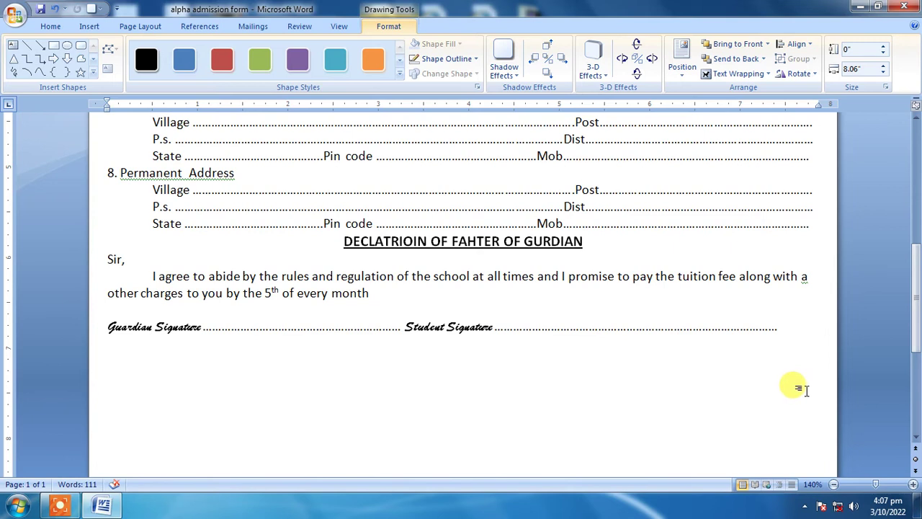
- Give the line a 3 pt weight and a dashed style
left_click(454, 61)
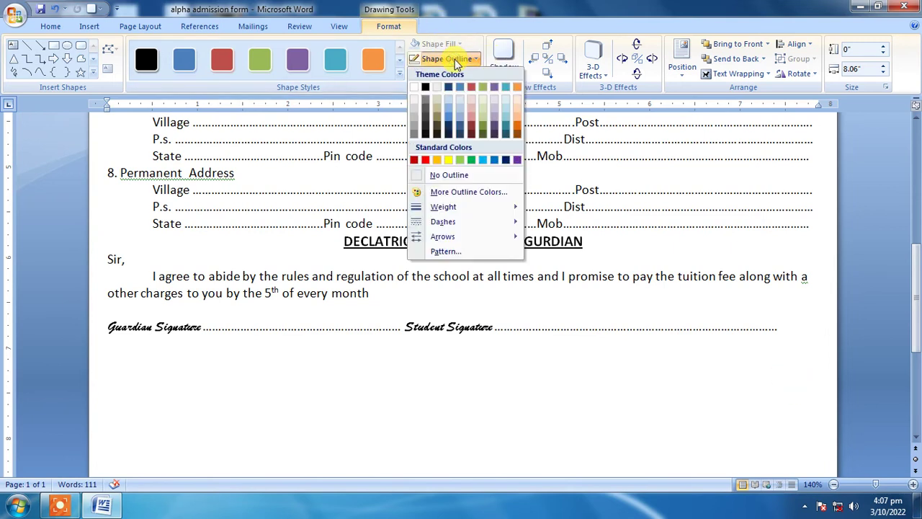
mouse_move(487, 211)
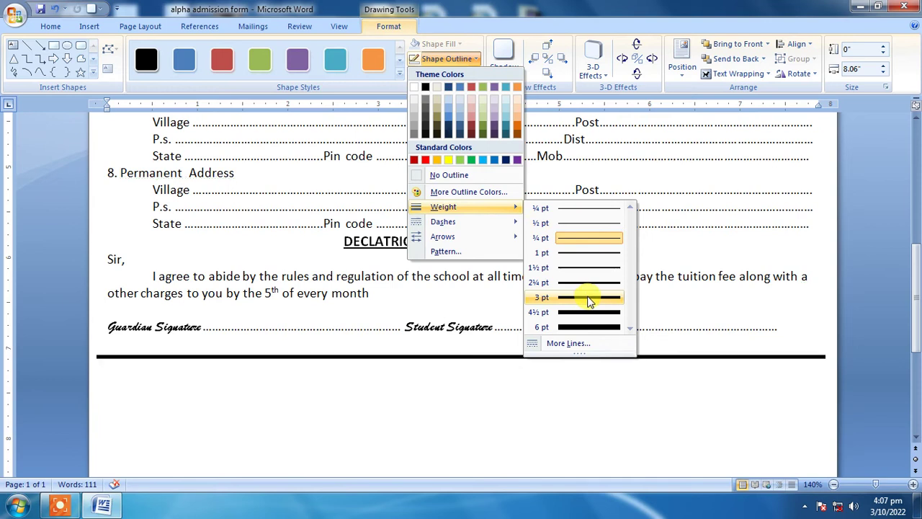
left_click(588, 299)
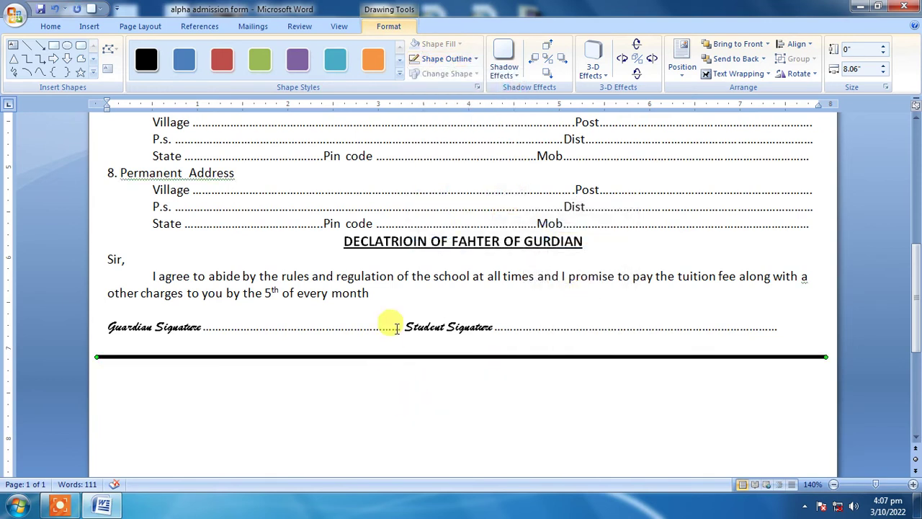
left_click(445, 65)
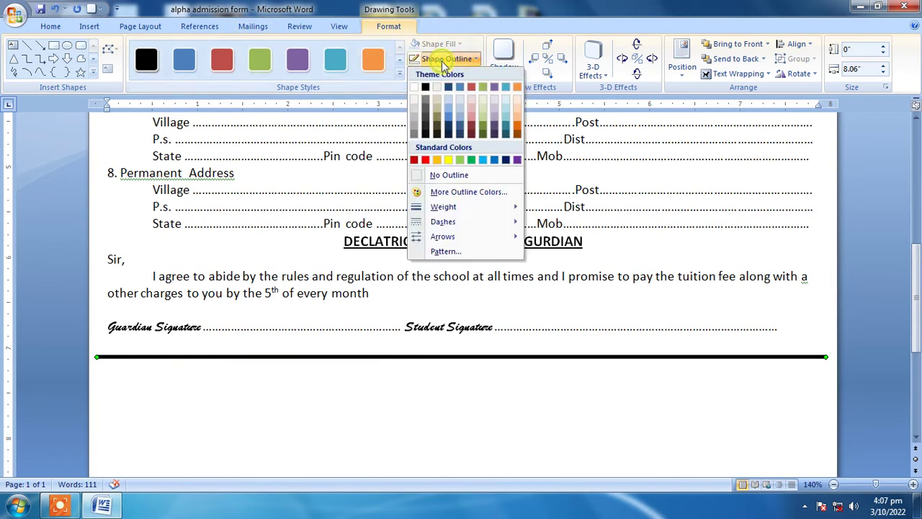
mouse_move(463, 229)
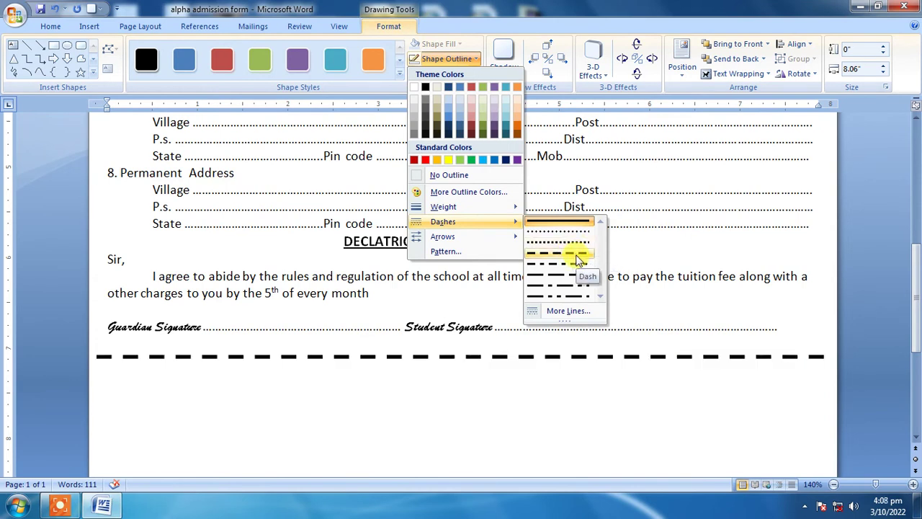
left_click(580, 253)
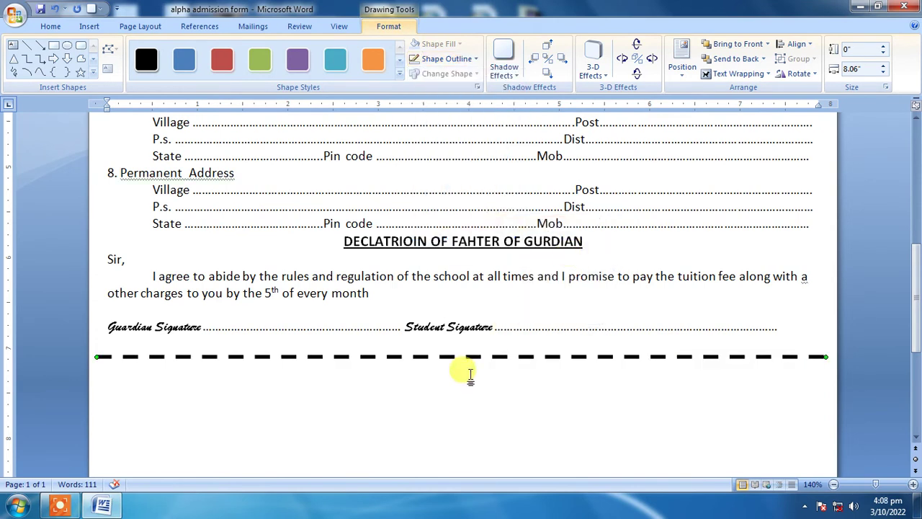
- Nudge the dashed line into position with the arrow keys and deselect it
key("Up")
key("Down")
key("Up")
key("Up")
key("Up")
key("Up")
key("Up")
key("Up")
key("Up")
key("Up")
key("Up")
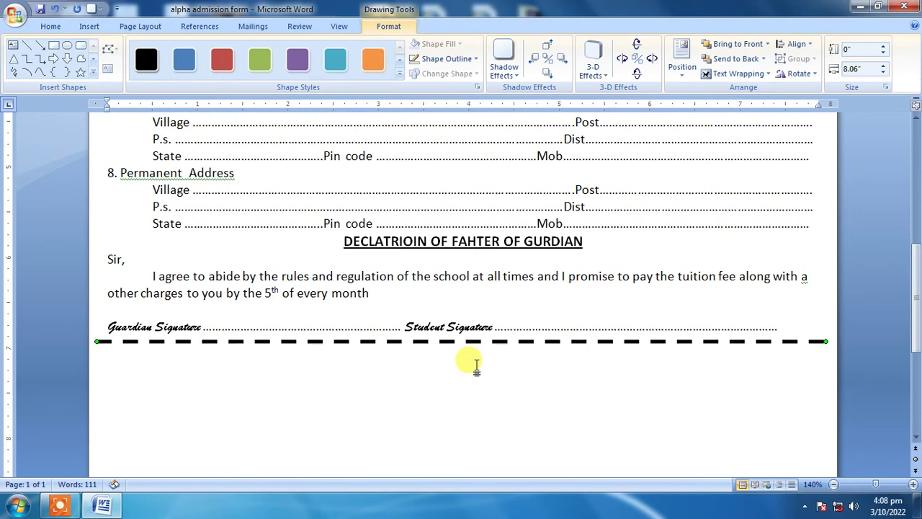
left_click(412, 381)
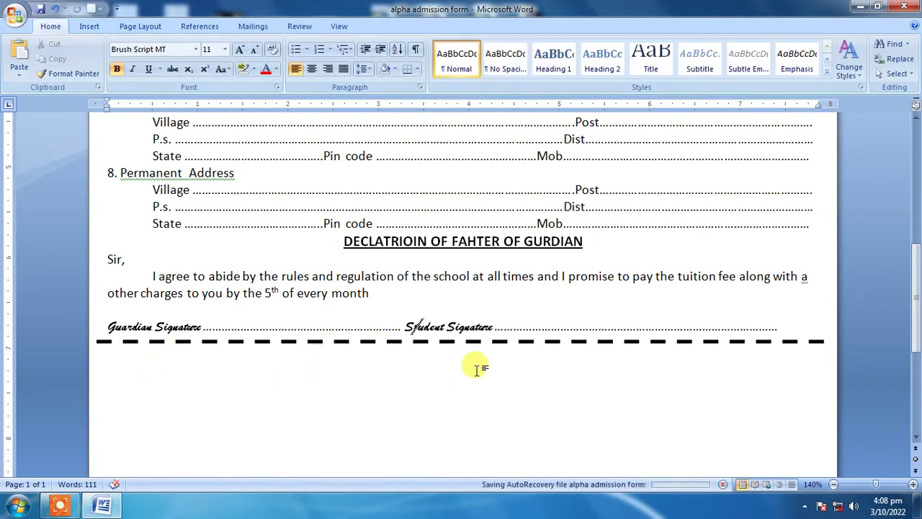
- Type 'Receipt (Only Use for Office)' on the blank line below the dashed line and select it
left_click(112, 371)
left_click(112, 360)
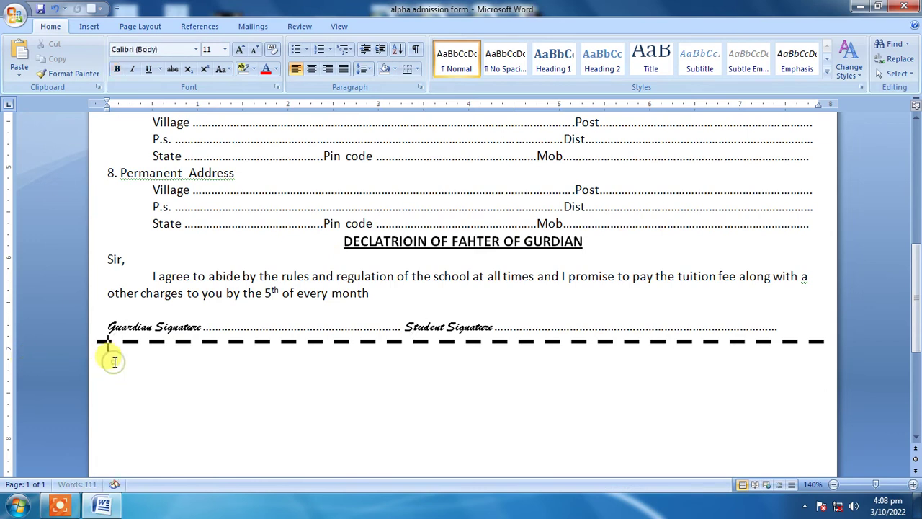
left_click(113, 365)
left_click(111, 360)
type("re")
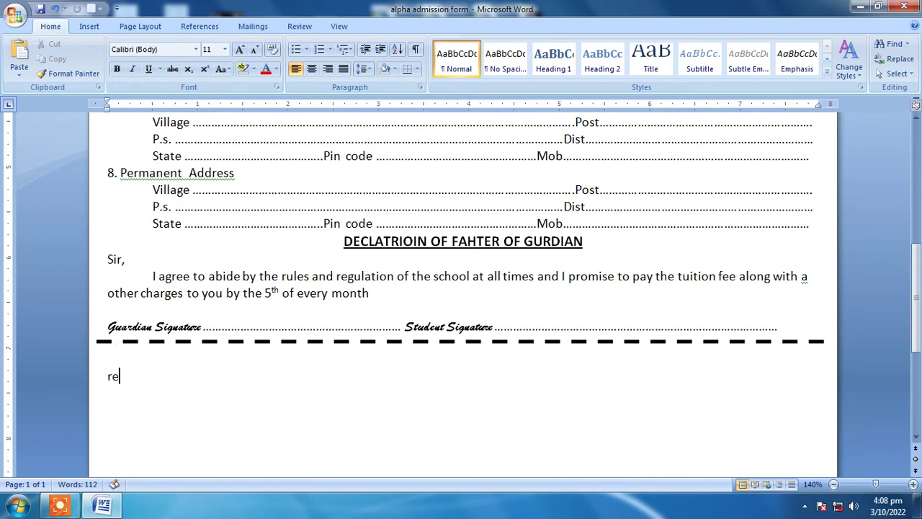
key("BackSpace")
key("BackSpace")
type("R")
type("cie")
key("BackSpace")
key("BackSpace")
type("eipt ")
type("(")
type("On")
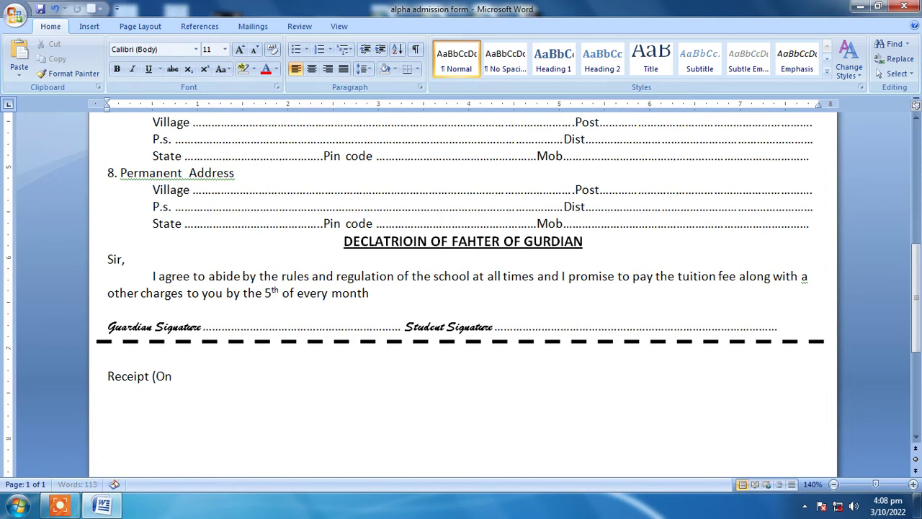
type("ly Use")
type(" for Office")
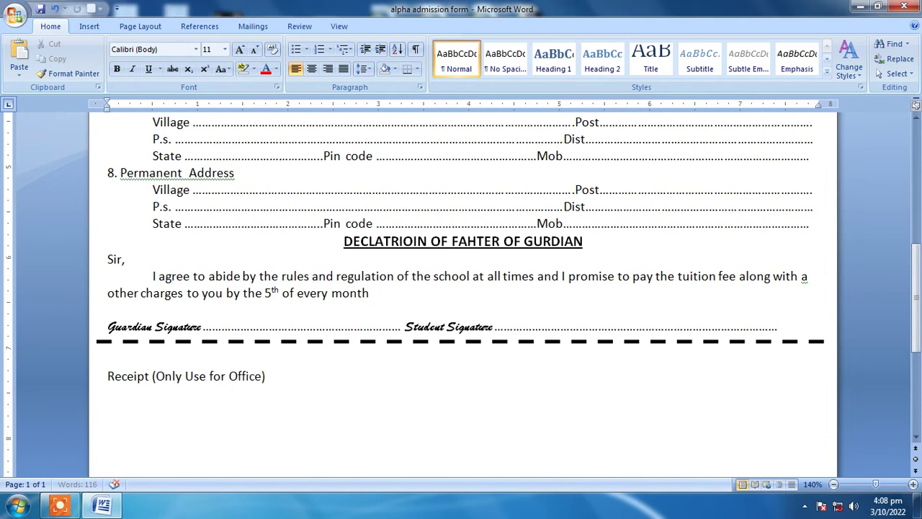
left_click_drag(272, 376, 109, 381)
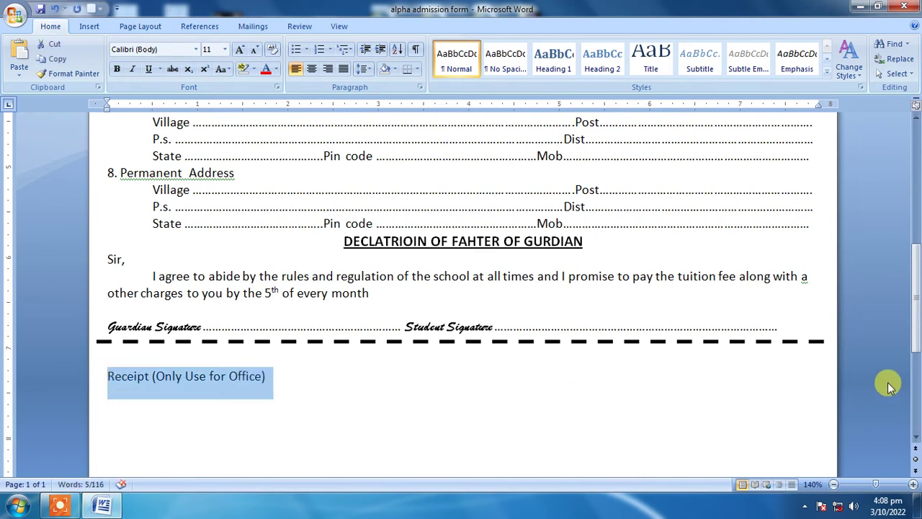
- Centre the Receipt line and make the word 'Receipt' bold 16 pt Monotype Corsiva
key("ctrl+e")
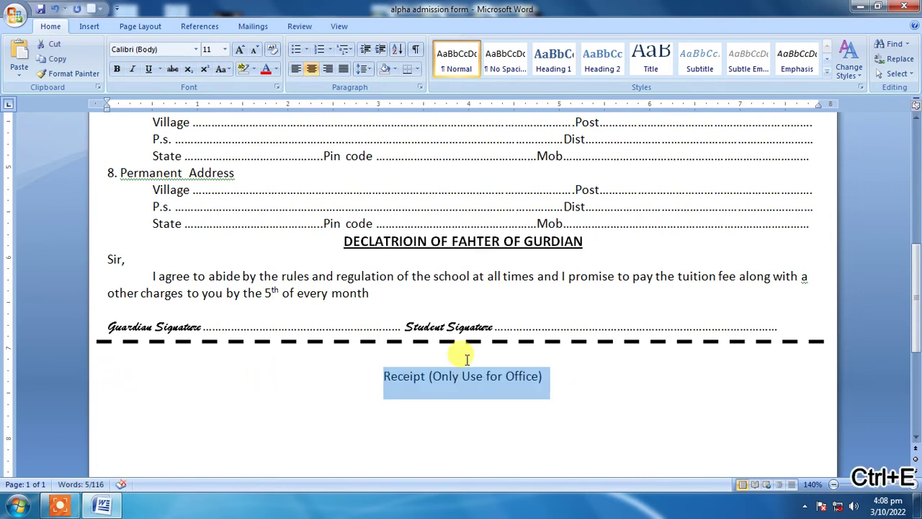
left_click_drag(425, 375, 386, 375)
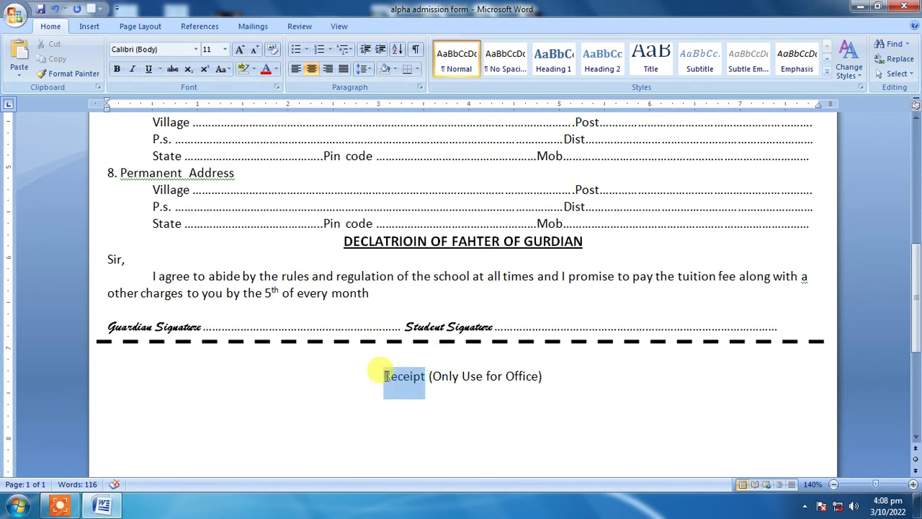
left_click(195, 50)
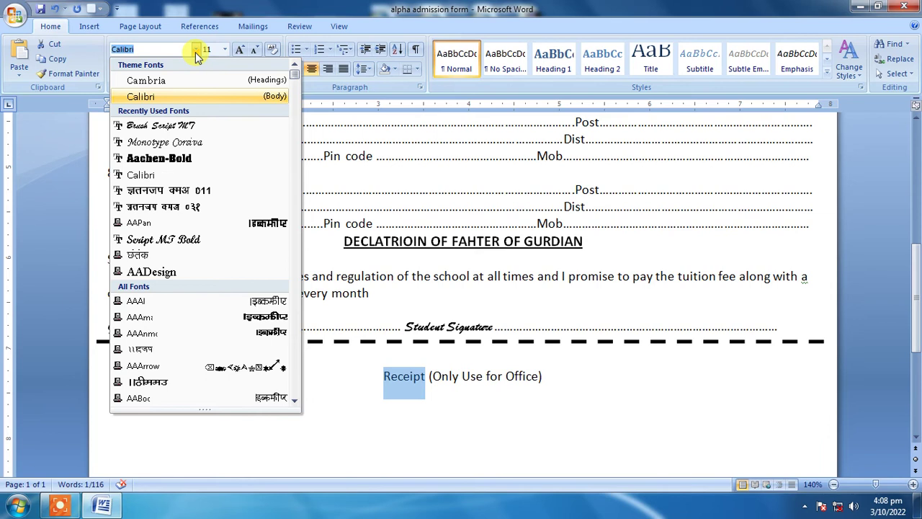
type("Monotype Corsiva")
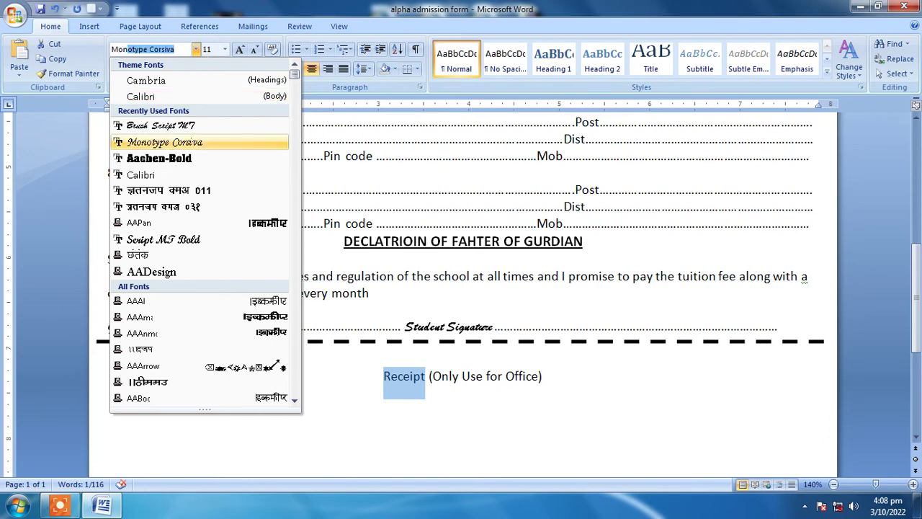
key("Return")
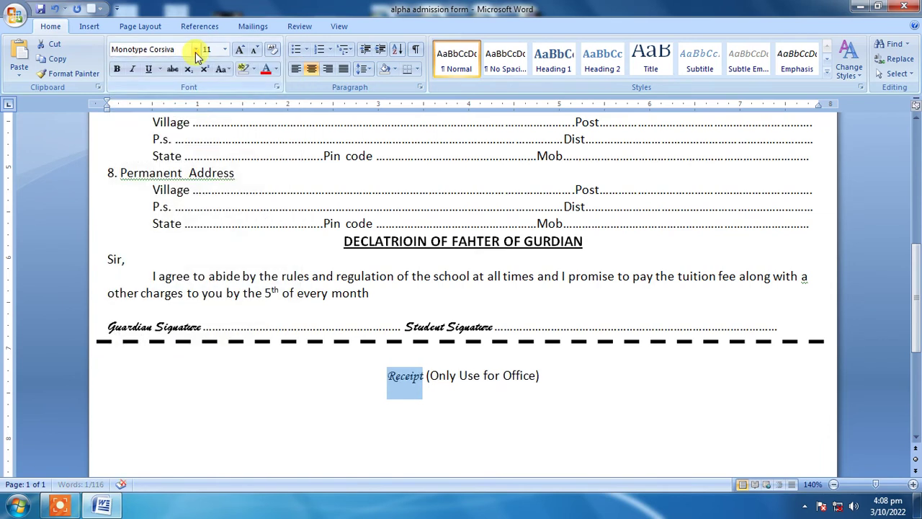
left_click(225, 49)
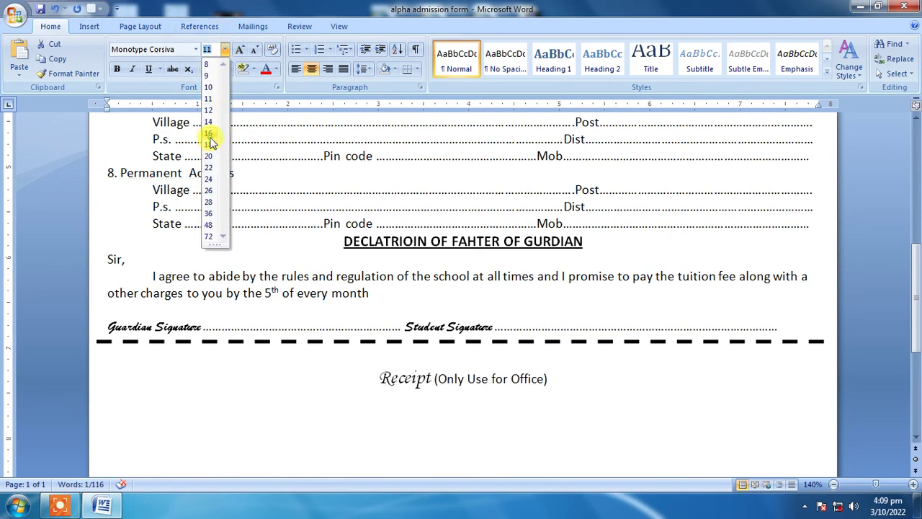
left_click(209, 134)
left_click(118, 68)
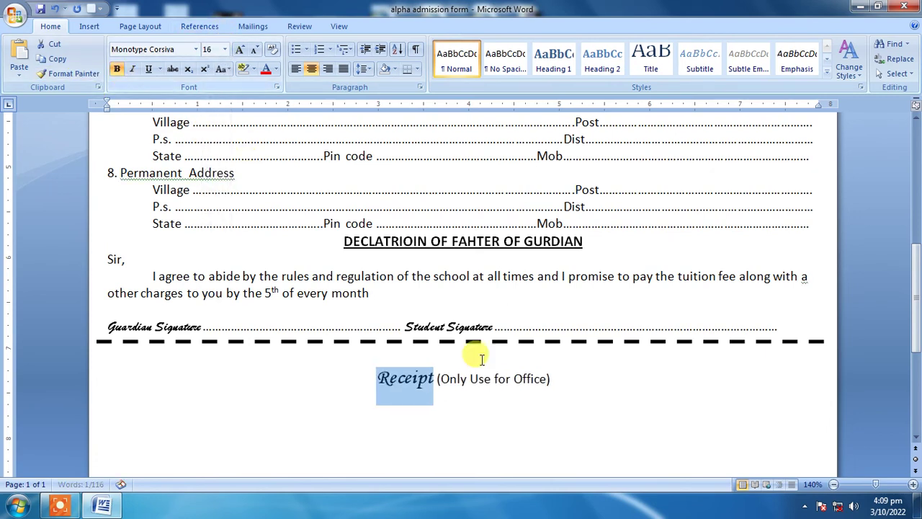
left_click(513, 379)
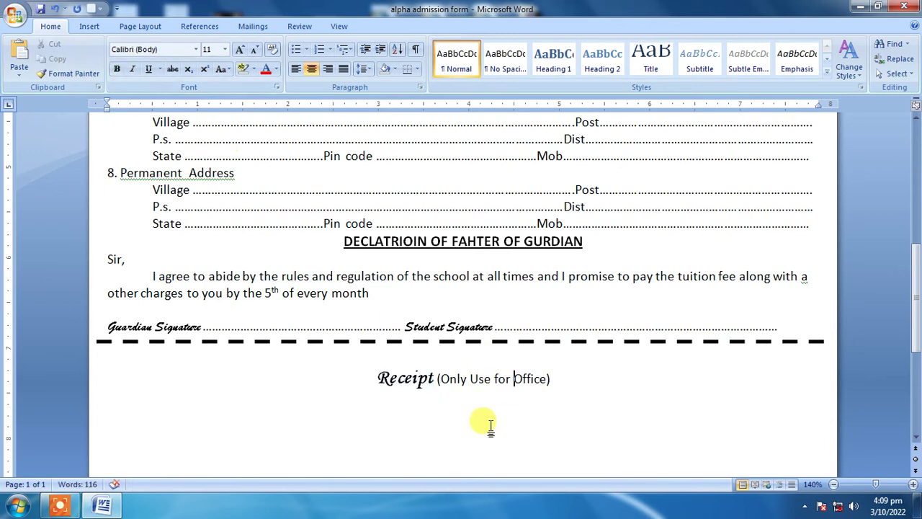
- Set single (1.0) line spacing for the Receipt line and the blank line above it
mouse_move(561, 378)
left_mouse_down()
mouse_move(366, 337)
mouse_move(360, 328)
left_mouse_up()
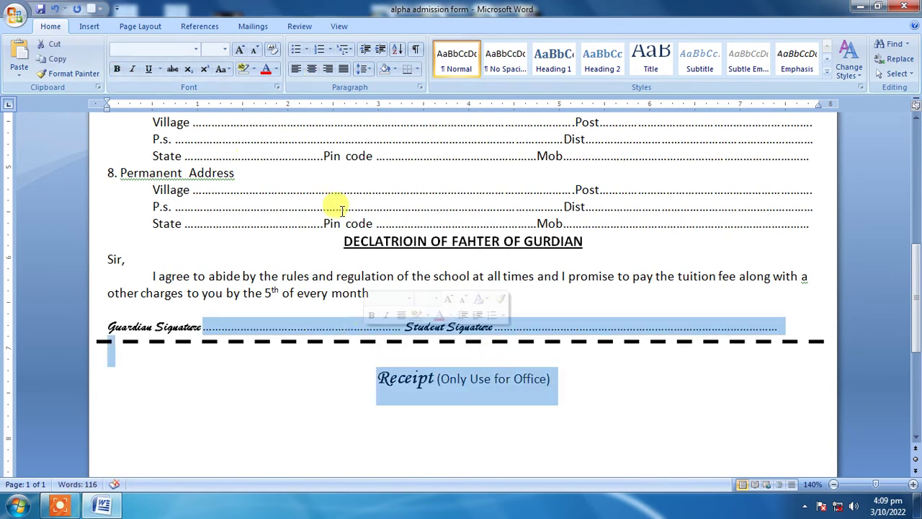
left_click(367, 74)
left_click(378, 81)
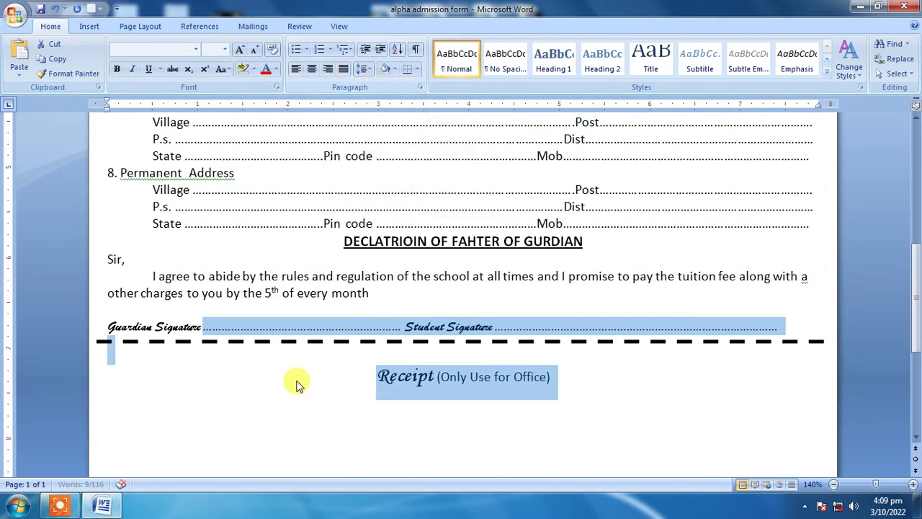
left_click(255, 391)
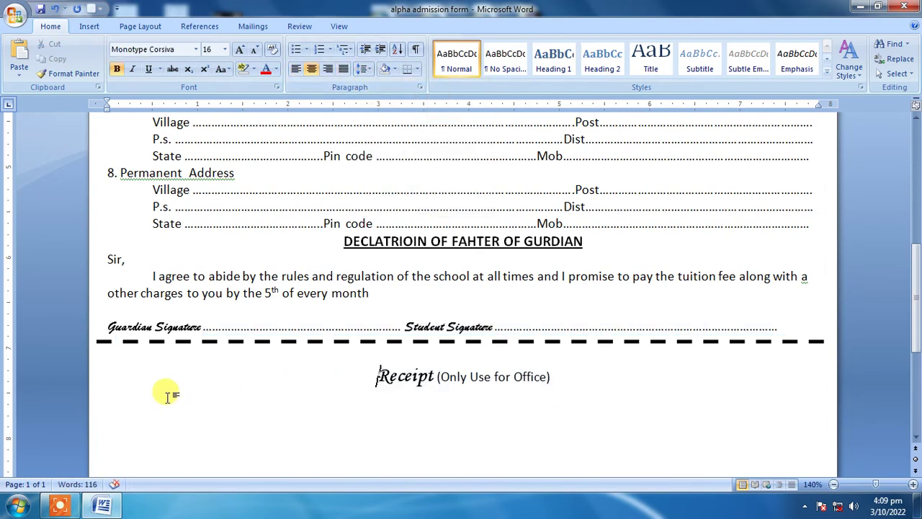
left_click(274, 342)
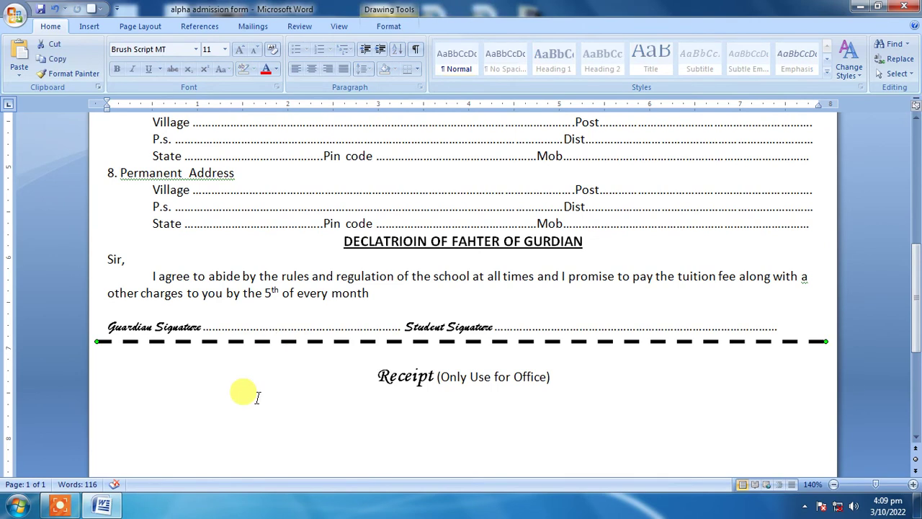
- Copy and paste a duplicate of the ALPHA PLUS COMPUTER CENTER WordArt title
scroll(270, 382, "up", 5)
scroll(270, 378, "up", 5)
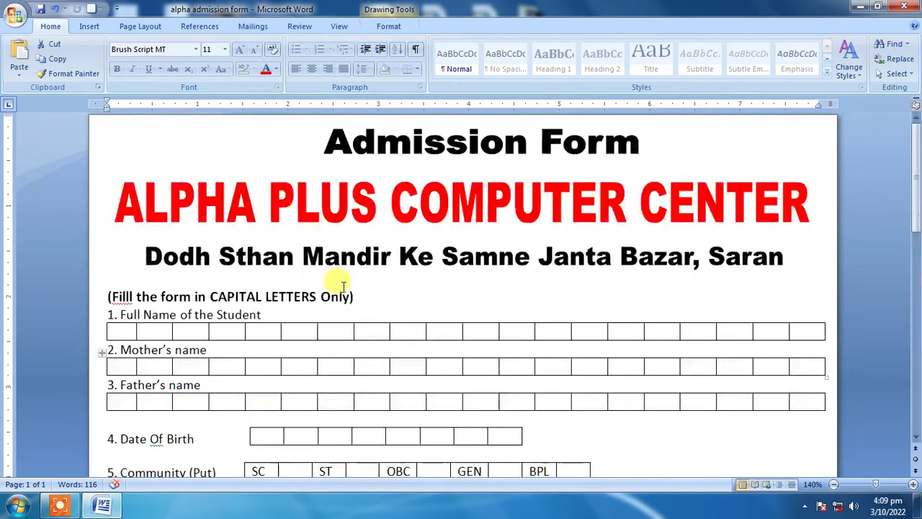
left_click(378, 200)
right_click(378, 202)
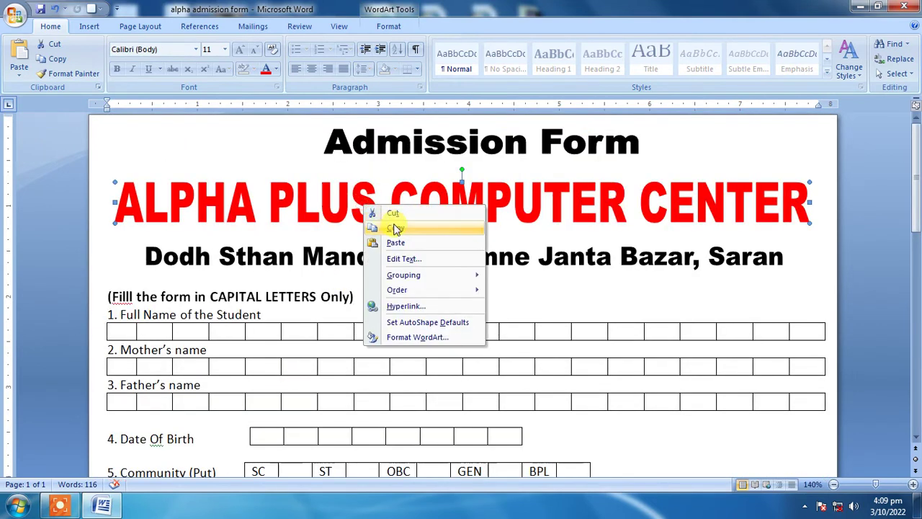
left_click(395, 225)
right_click(379, 205)
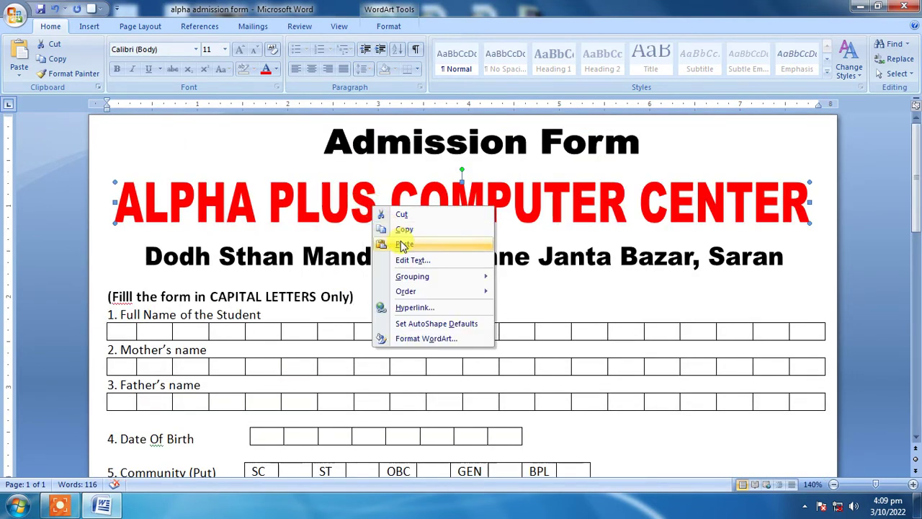
left_click(401, 242)
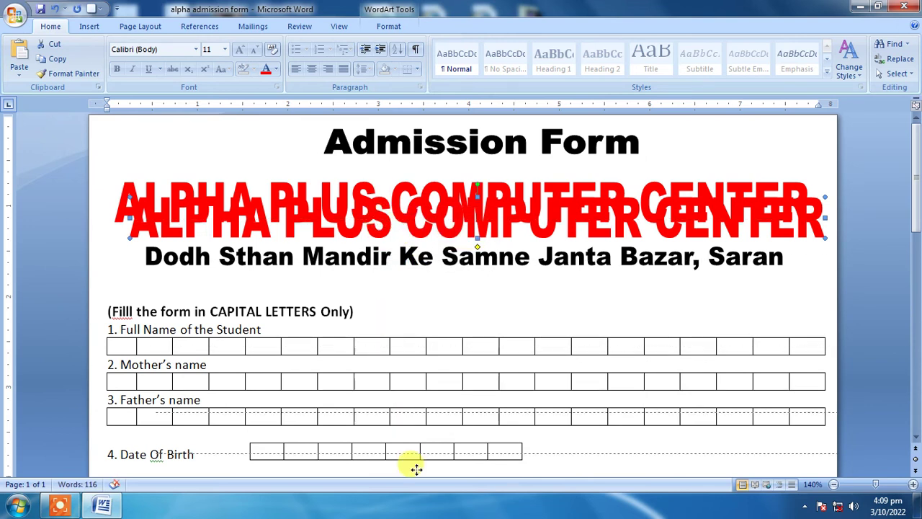
- Move the WordArt copy just below the Receipt line and resize it flatter
scroll(414, 467, "down", 2)
scroll(402, 448, "down", 1)
scroll(402, 449, "down", 2)
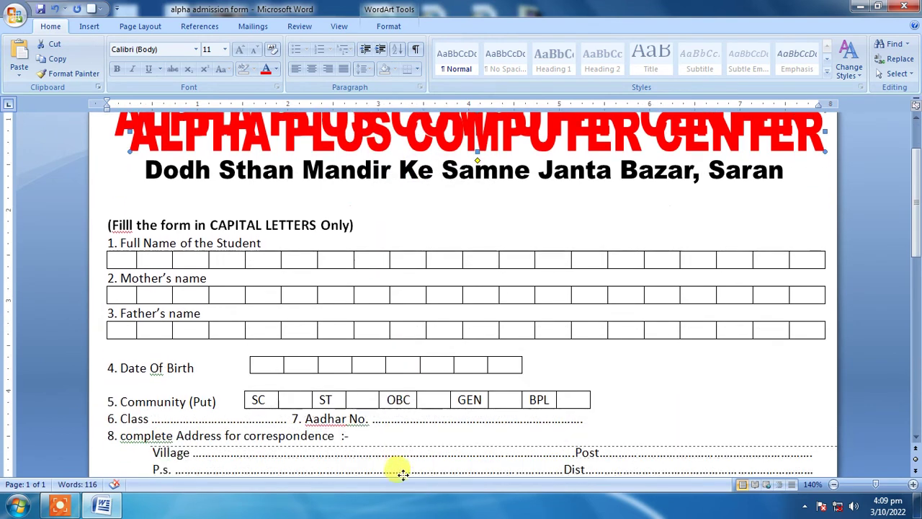
scroll(406, 464, "down", 1)
scroll(410, 465, "down", 4)
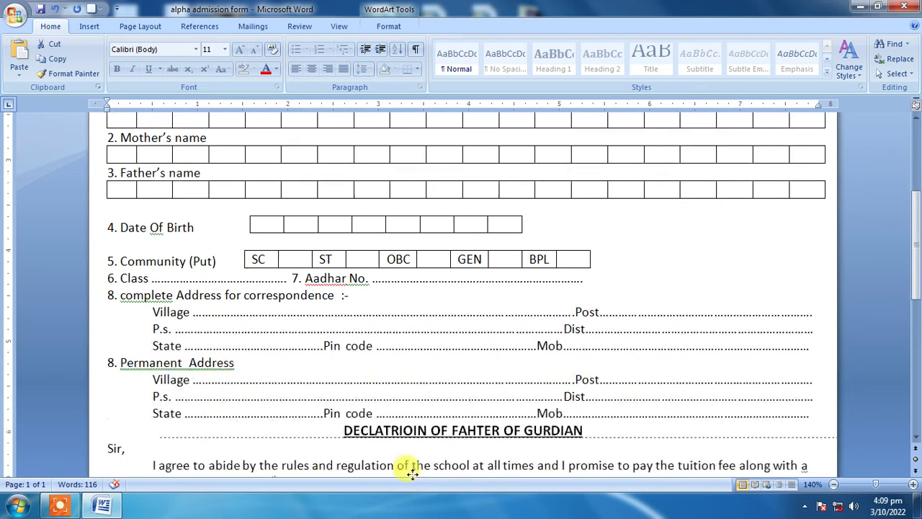
scroll(410, 466, "down", 1)
scroll(411, 472, "down", 2)
scroll(404, 446, "down", 1)
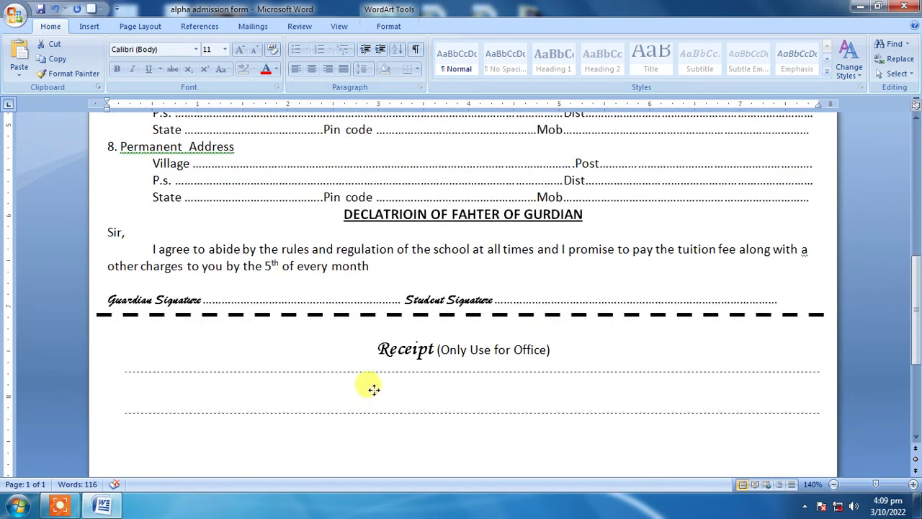
left_click_drag(399, 425, 371, 389)
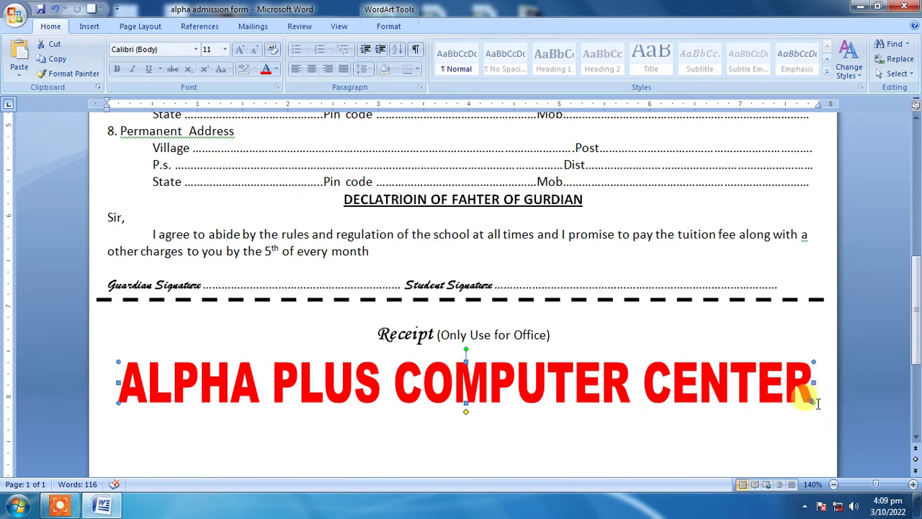
left_click_drag(815, 397, 795, 377)
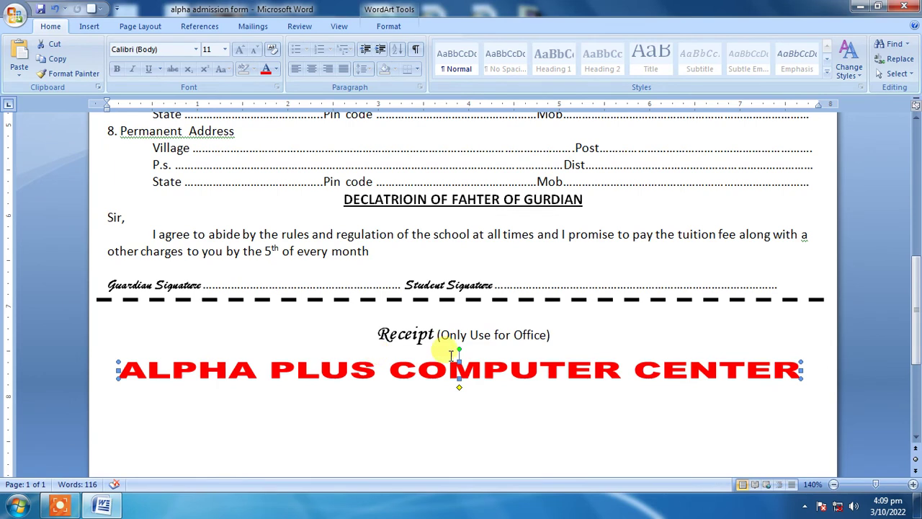
left_click_drag(459, 358, 459, 351)
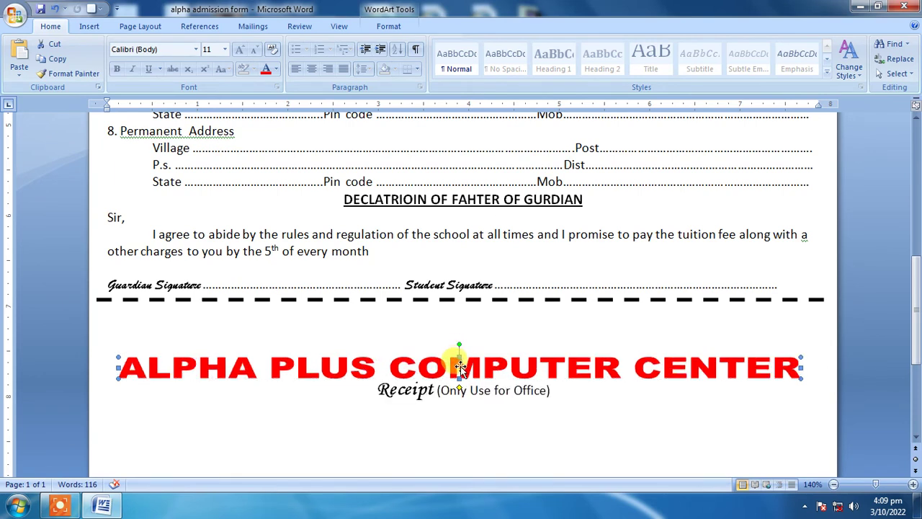
left_click_drag(453, 369, 454, 382)
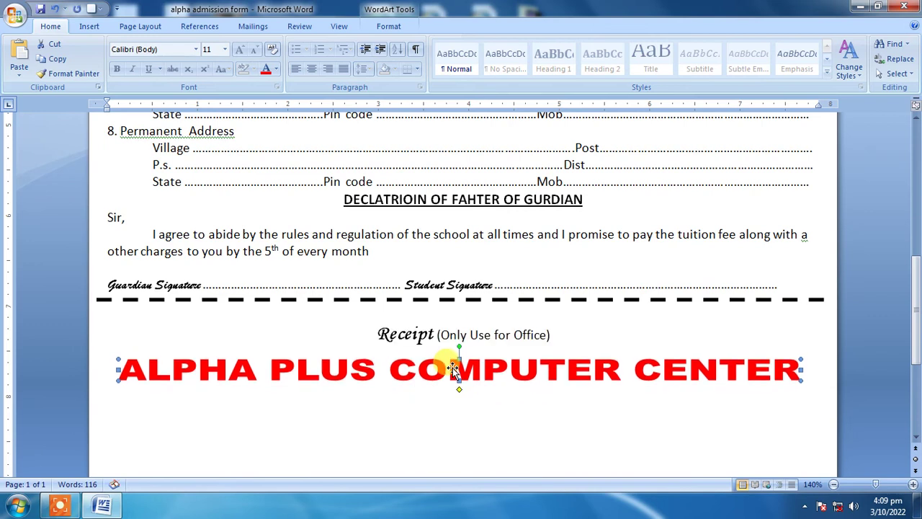
- Type the centre's address on the blank line beneath the receipt WordArt
left_click(458, 402)
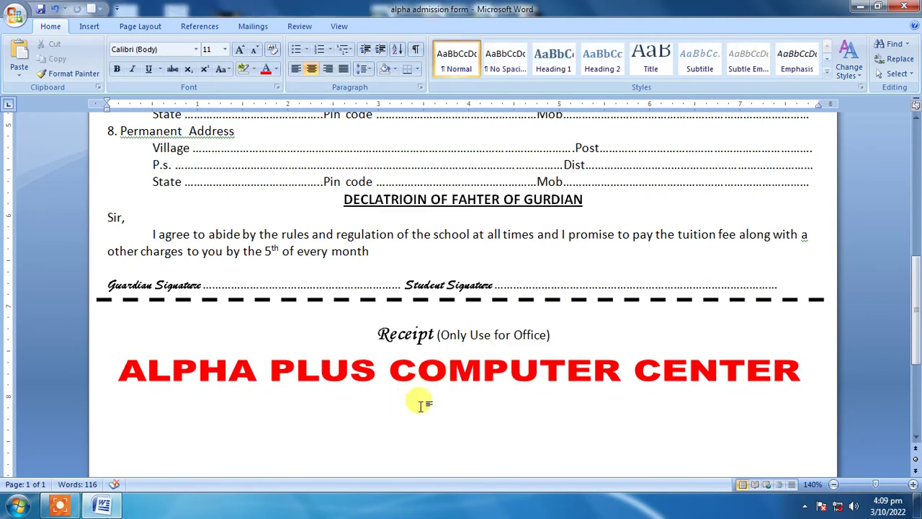
left_click(152, 404)
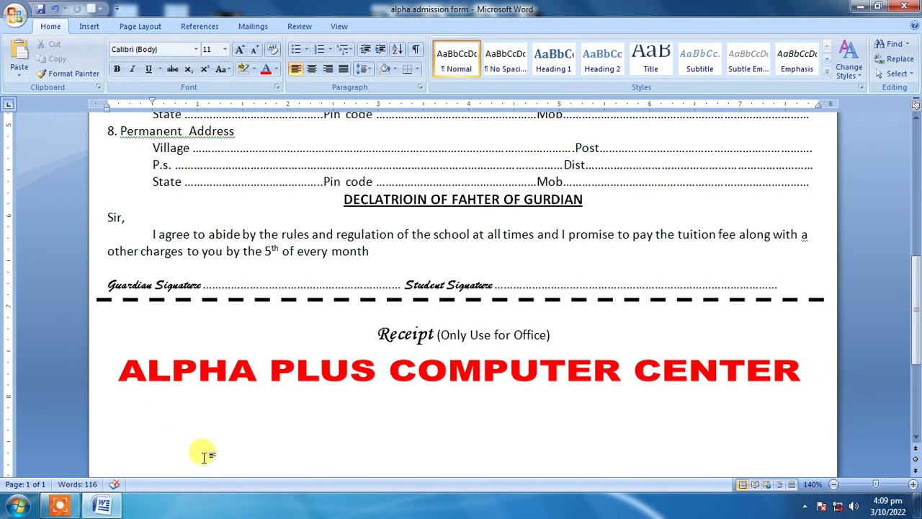
type("Dodh Sthan Mandir Ke Samne Janta Bazar, Saran")
- Centre, bold and underline the address line, then start a plain line below it
left_click_drag(431, 394, 137, 402)
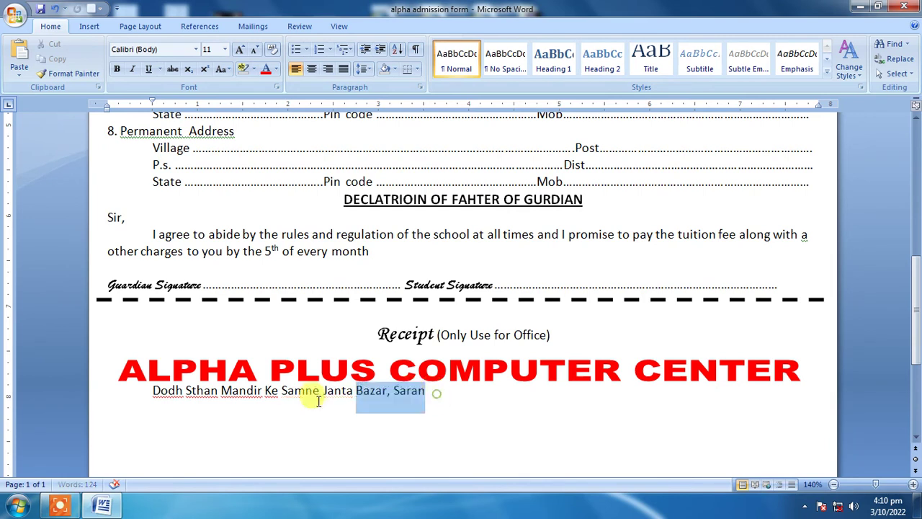
left_click(311, 68)
left_click(116, 69)
left_click(151, 72)
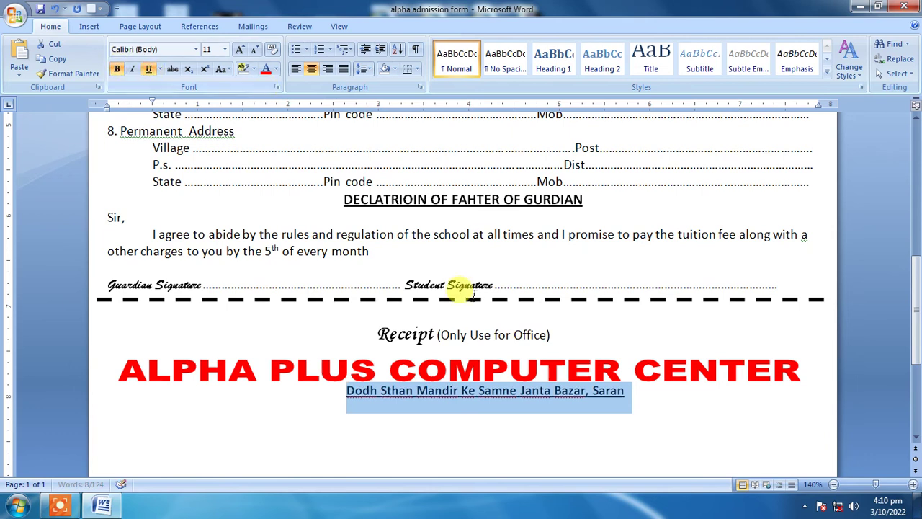
left_click(431, 422)
scroll(430, 423, "down", 1)
scroll(431, 422, "down", 3)
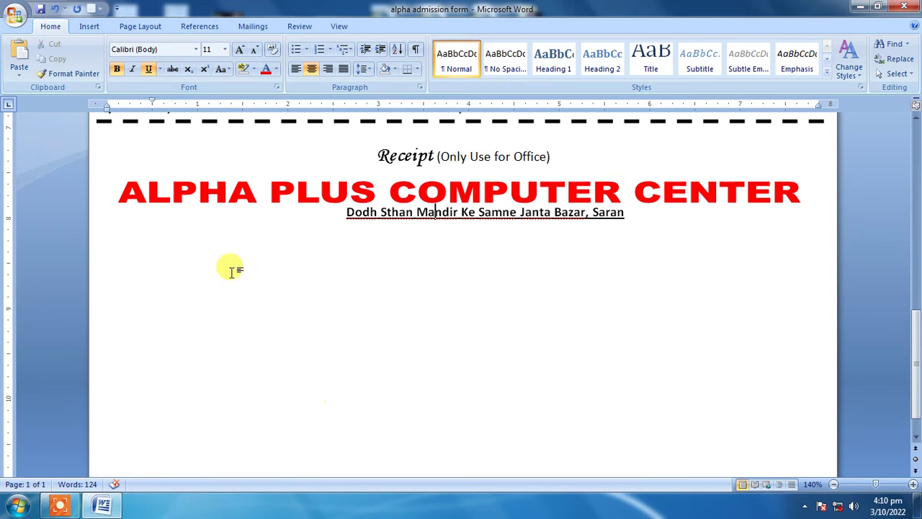
scroll(234, 281, "up", 1)
scroll(239, 299, "down", 2)
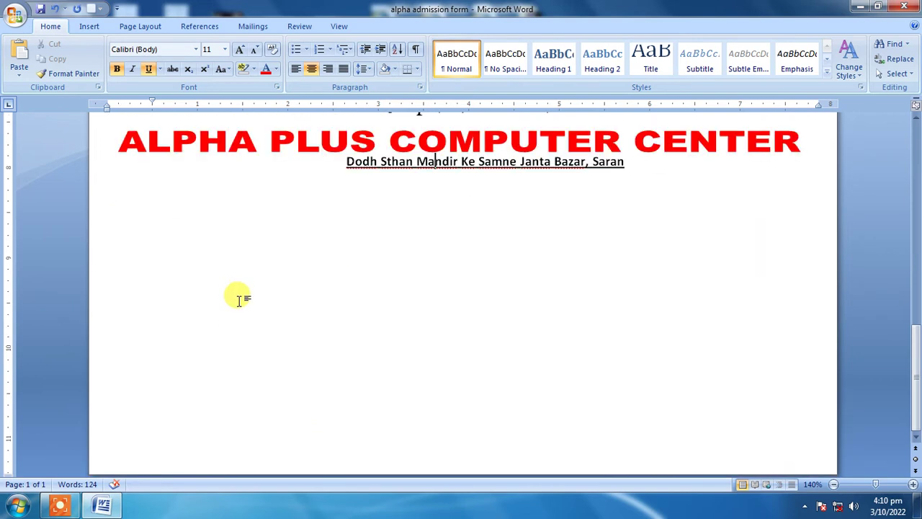
left_click(139, 225)
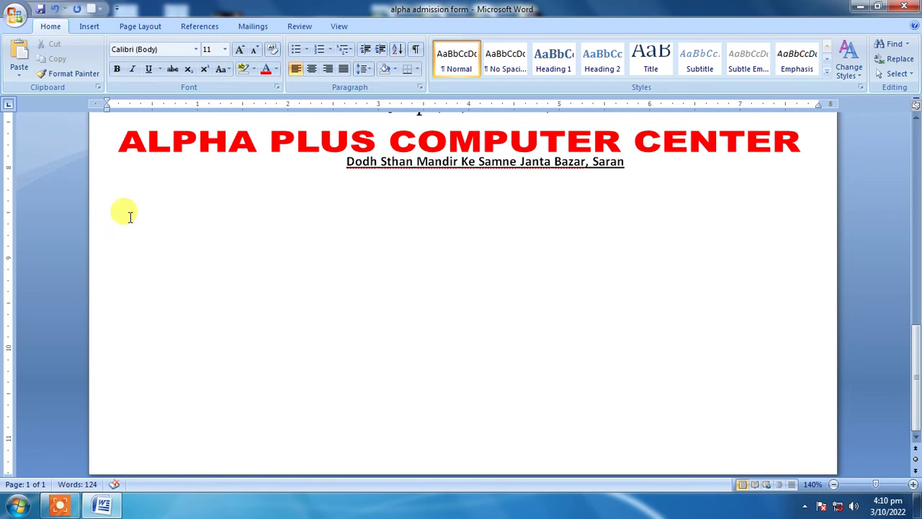
- Add dotted fill-in lines for 'Name of the Student' and 'Father's Name'
type("Name")
type(" ot")
type(" the S")
type("turde")
key("BackSpace")
key("BackSpace")
key("BackSpace")
key("BackSpace")
key("BackSpace")
type("dent")
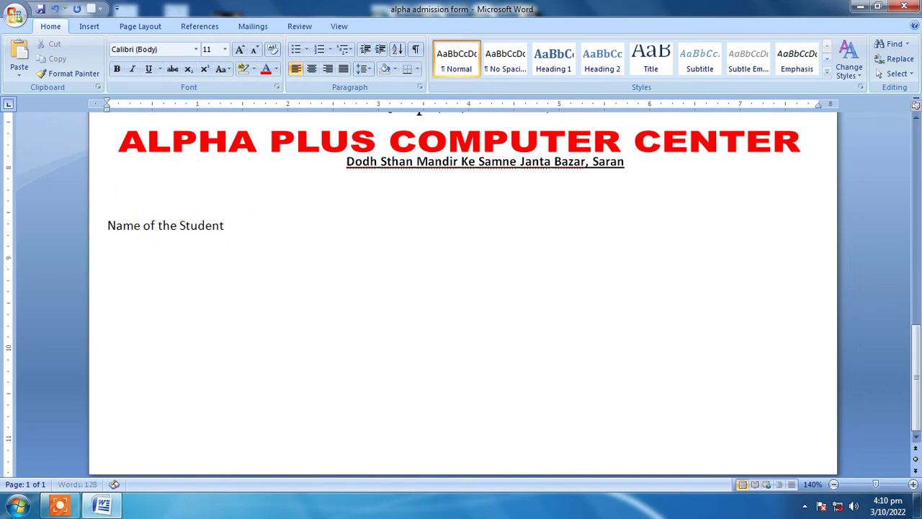
type(" ..............")
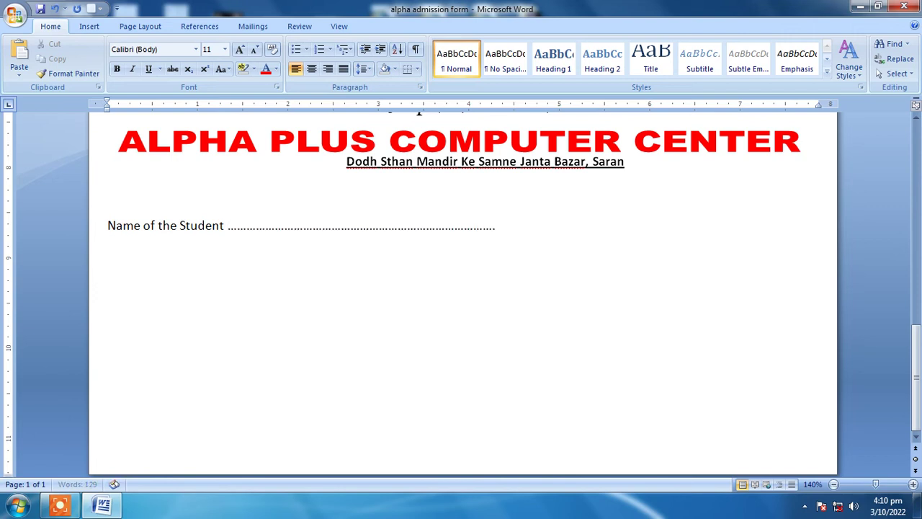
type("...................................................................................")
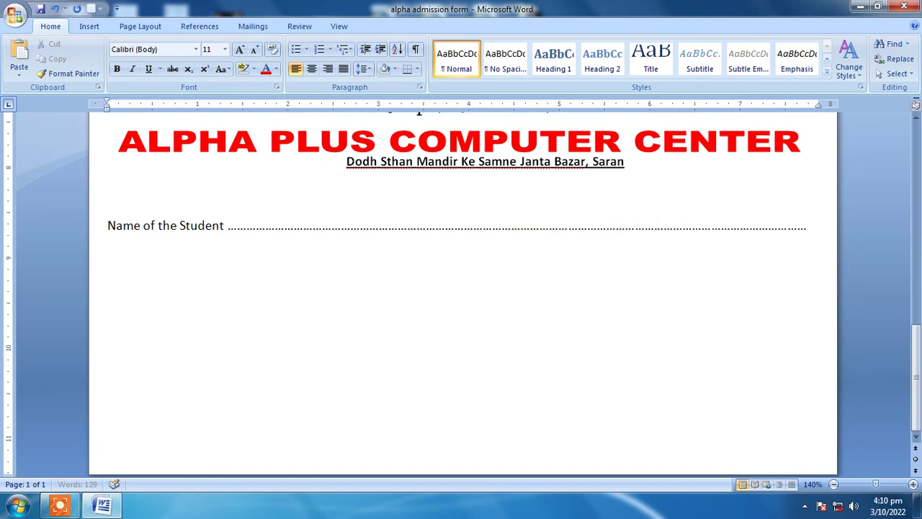
key("Return")
type("Father’s Name ")
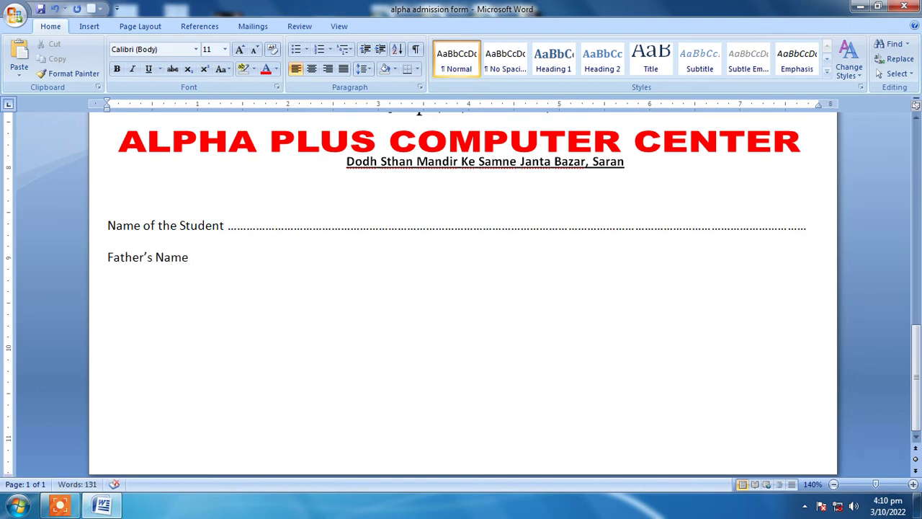
type("......................")
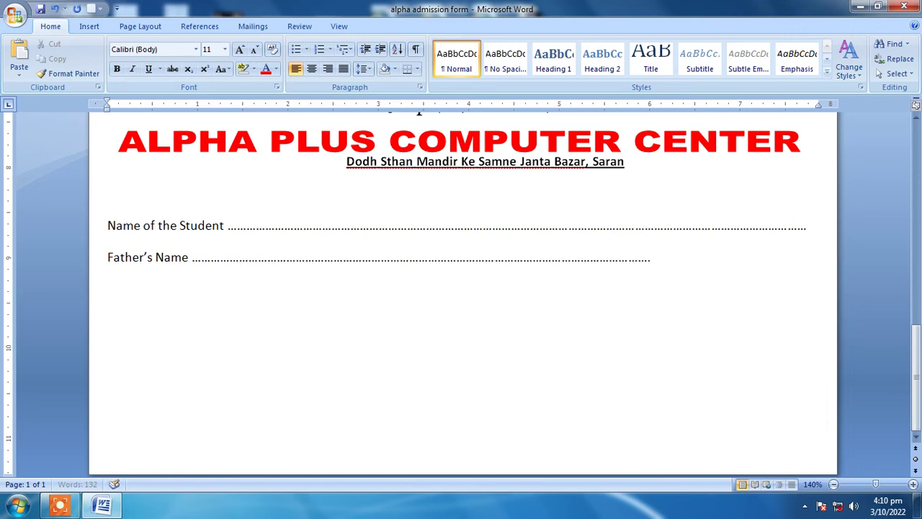
type("........................................")
- Add a dotted 'Date' field with 'Class-' on the same line, tabbed right
key("Return")
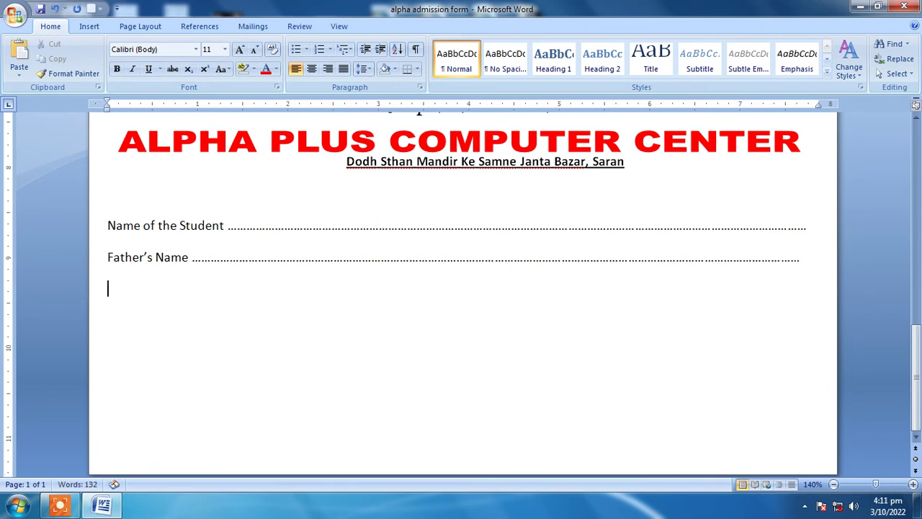
type("Dat")
type("e.")
type(" ,.")
key("BackSpace")
key("BackSpace")
type("..........")
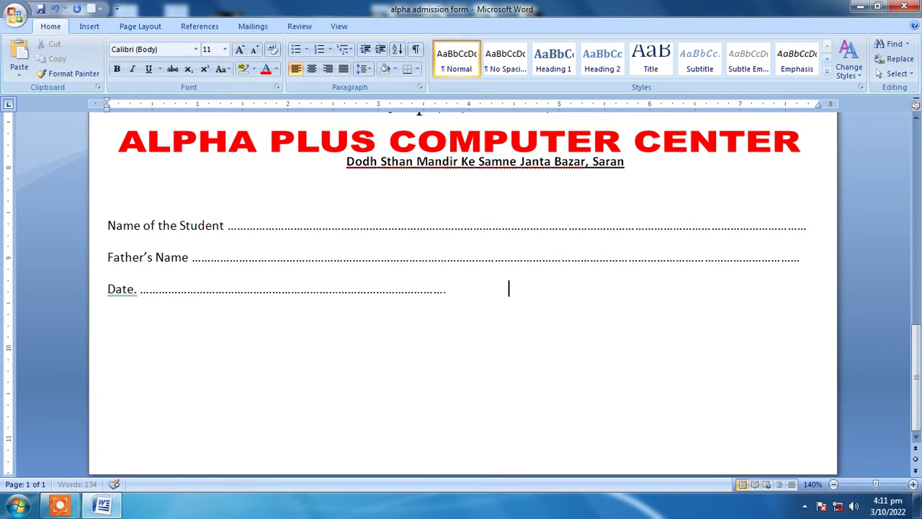
type("          Class-")
type("......")
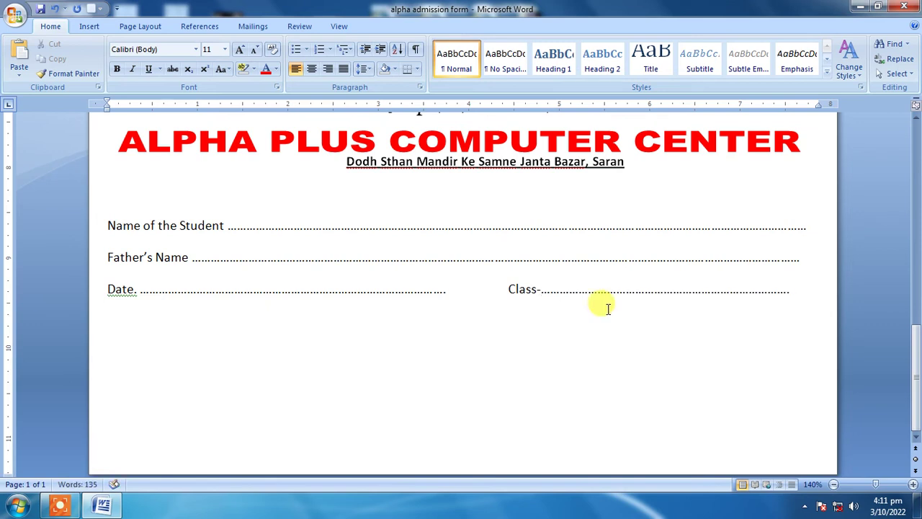
left_click_drag(450, 288, 328, 289)
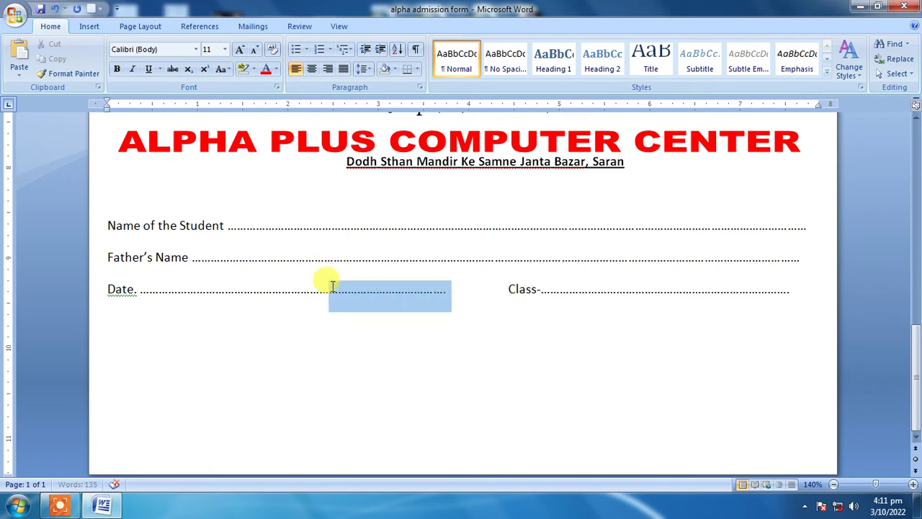
key("Delete")
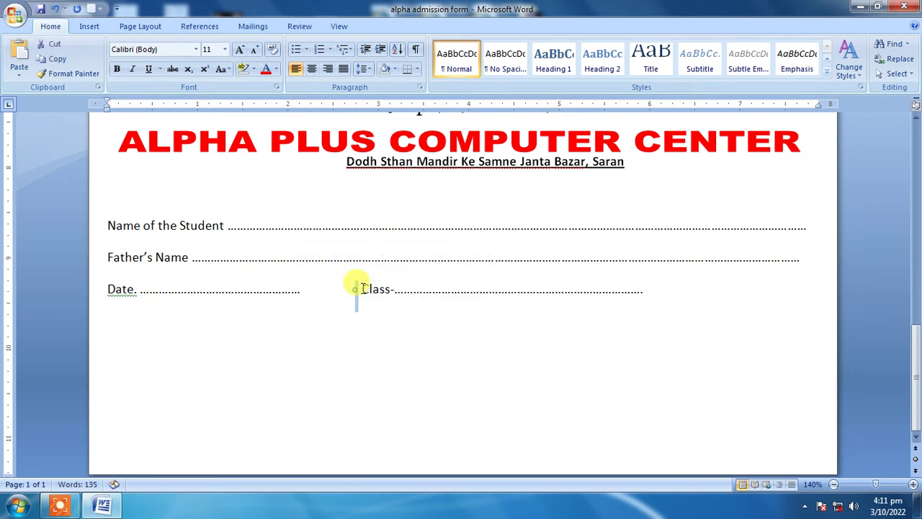
key("Tab")
key("Tab")
key("Tab")
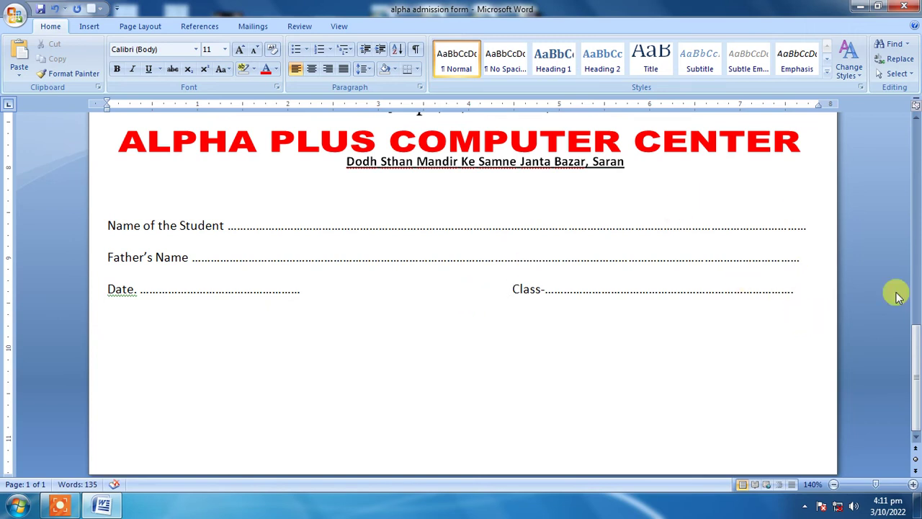
- Add two dotted signature lines labelled 'Sign of Admission Incharge' and 'Director'
left_click(802, 276)
left_click(807, 290)
key("Return")
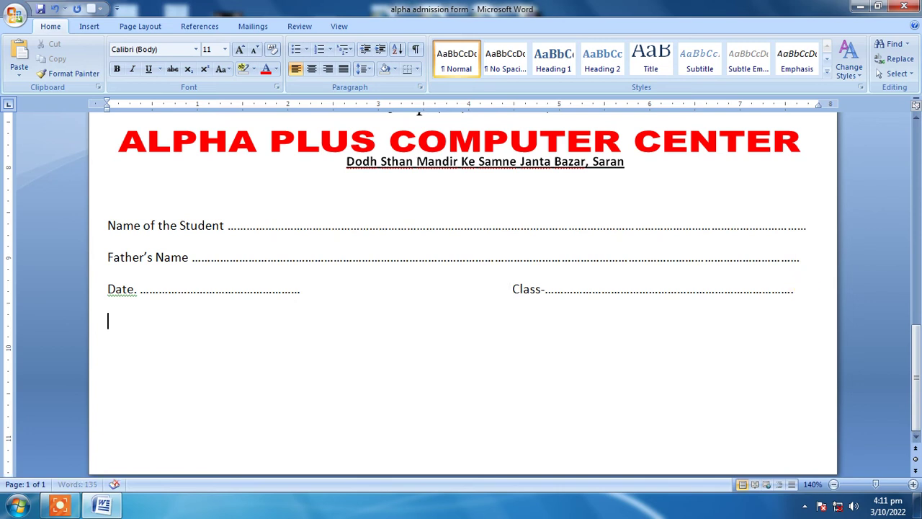
key("Return")
type(".............")
type(".....")
type("..............................................")
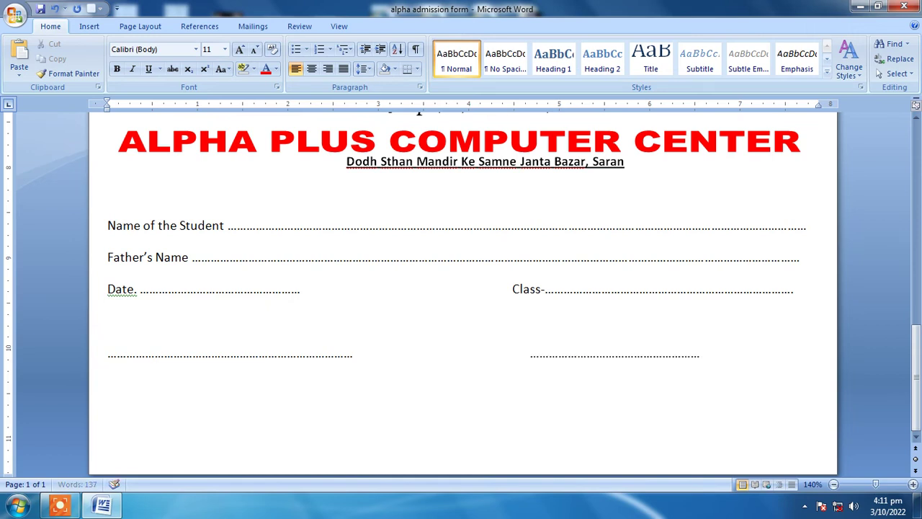
type(".")
key("Return")
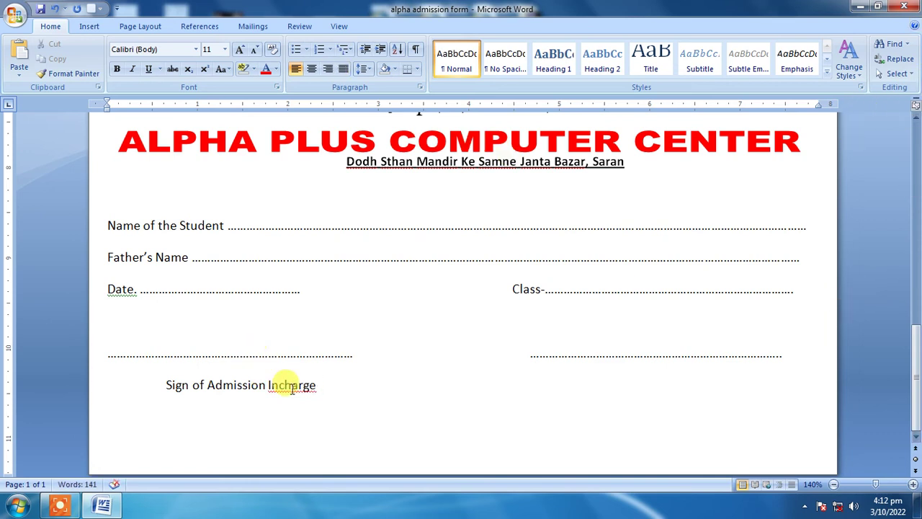
- Ignore All spelling flags for the word 'Incharge'
right_click(293, 386)
left_click(288, 379)
right_click(308, 387)
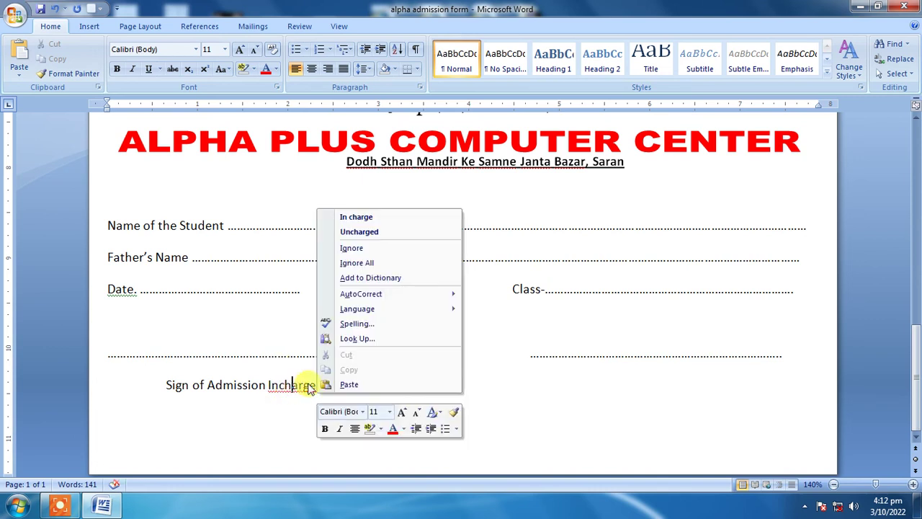
left_click(382, 262)
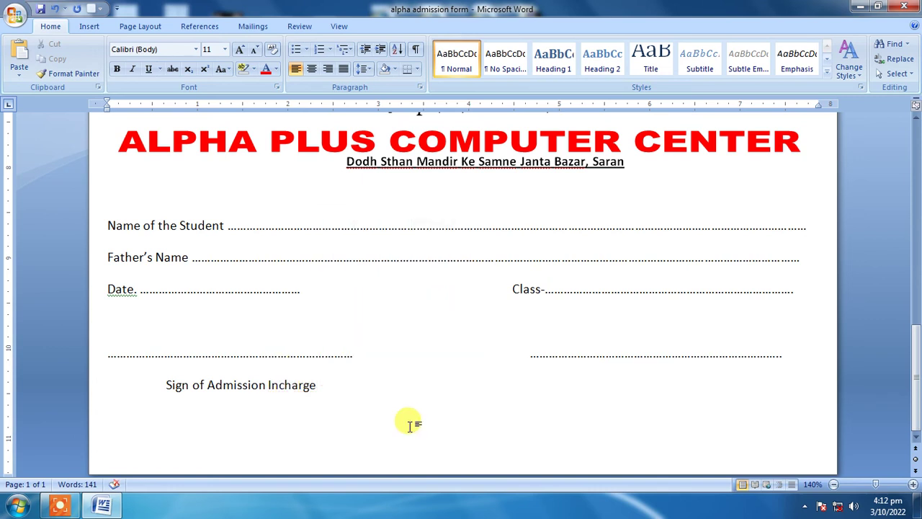
left_click(364, 387)
type("Director")
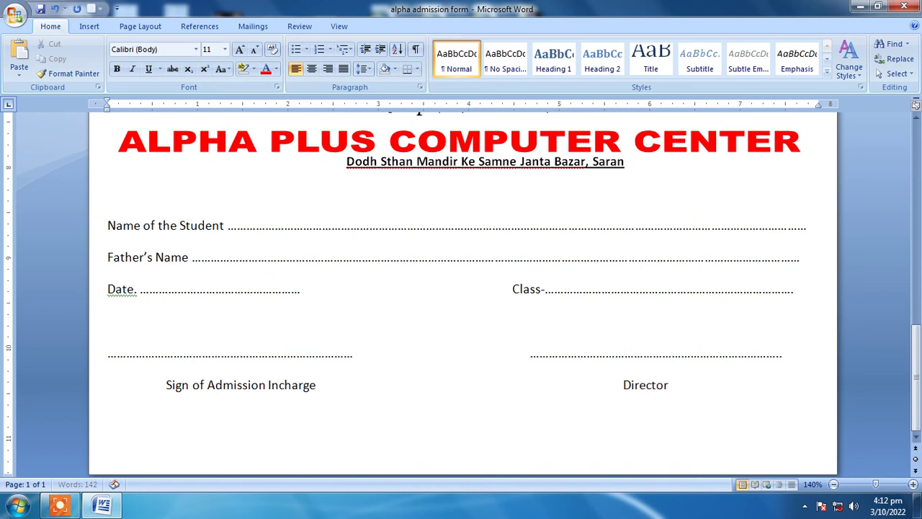
scroll(525, 385, "up", 4)
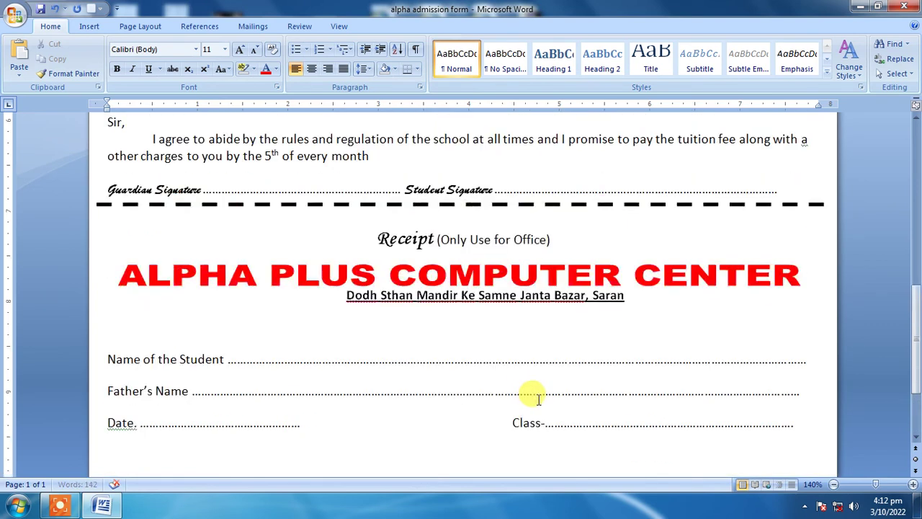
scroll(525, 385, "up", 3)
scroll(534, 396, "up", 5)
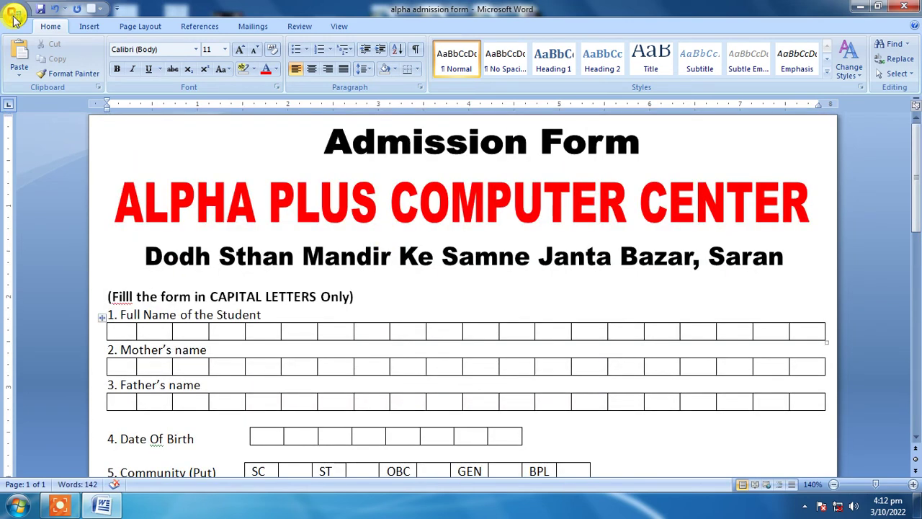
left_click(15, 19)
mouse_move(41, 164)
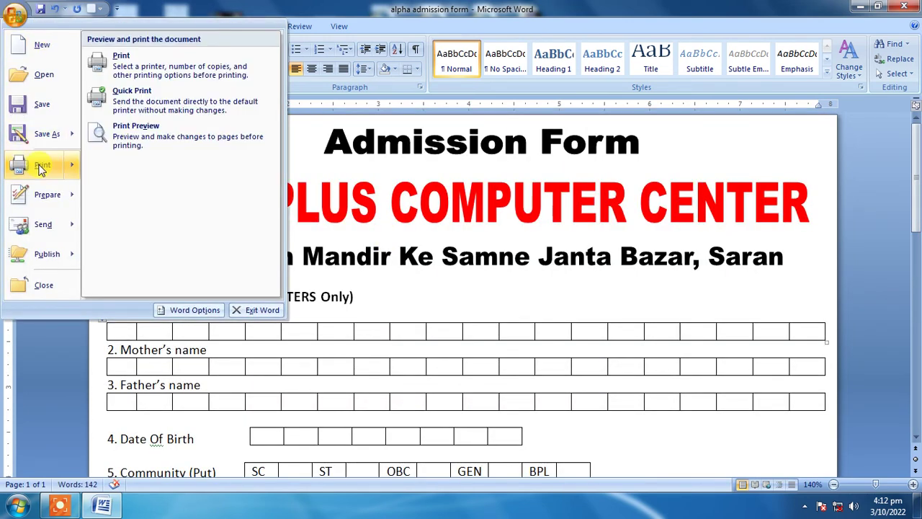
left_click(144, 130)
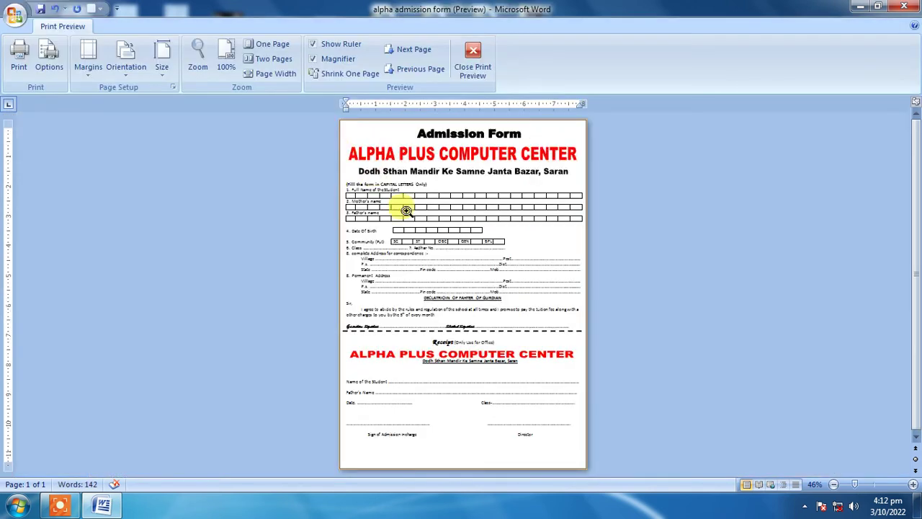
left_click(468, 364)
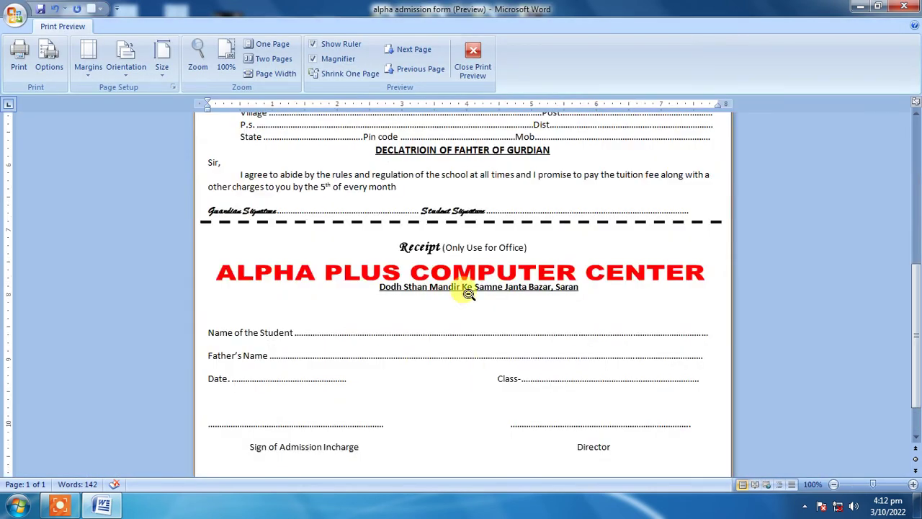
scroll(433, 288, "up", 2)
scroll(429, 287, "up", 3)
scroll(430, 288, "up", 3)
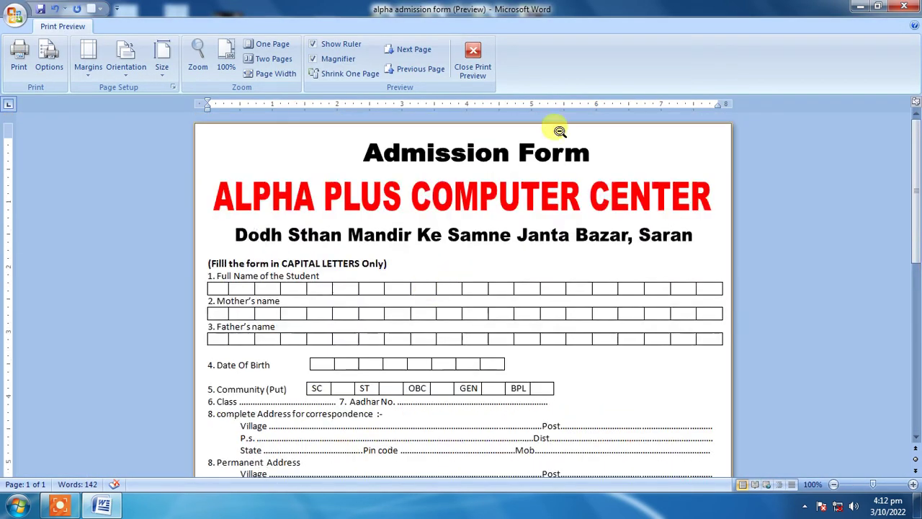
left_click(17, 51)
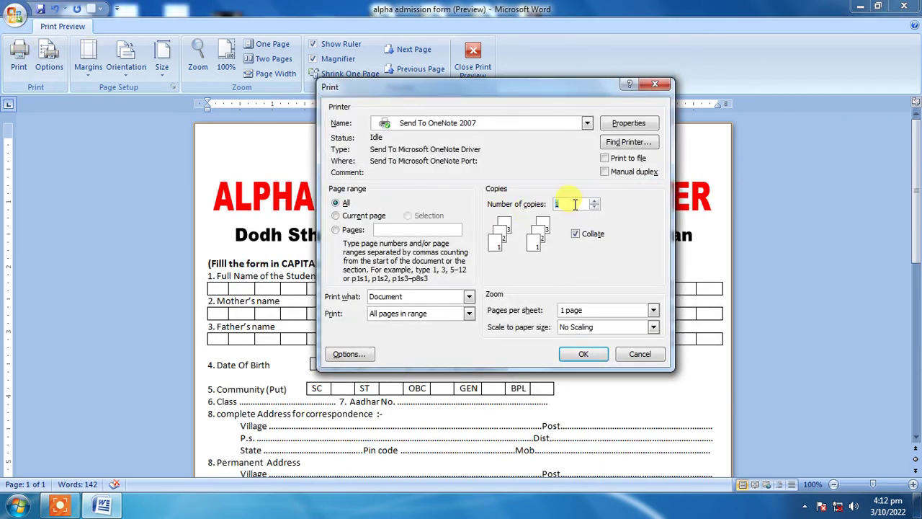
left_click(639, 354)
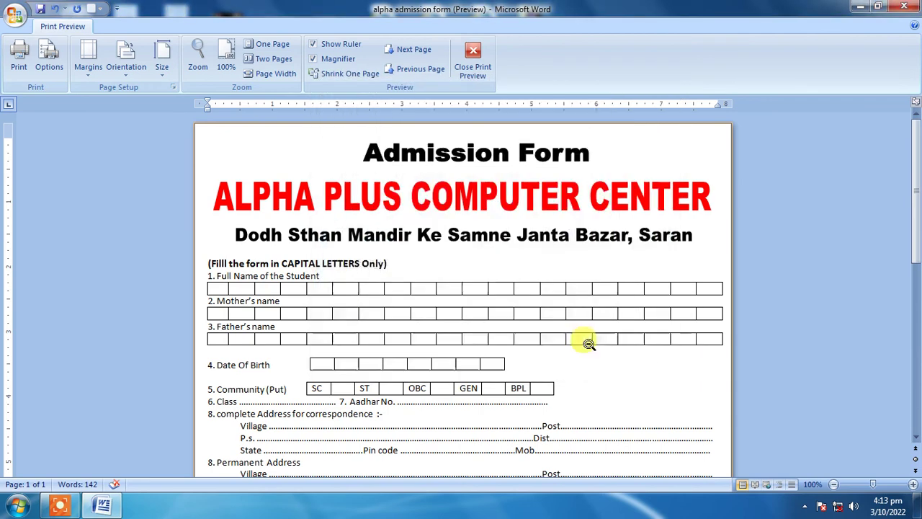
left_click(472, 57)
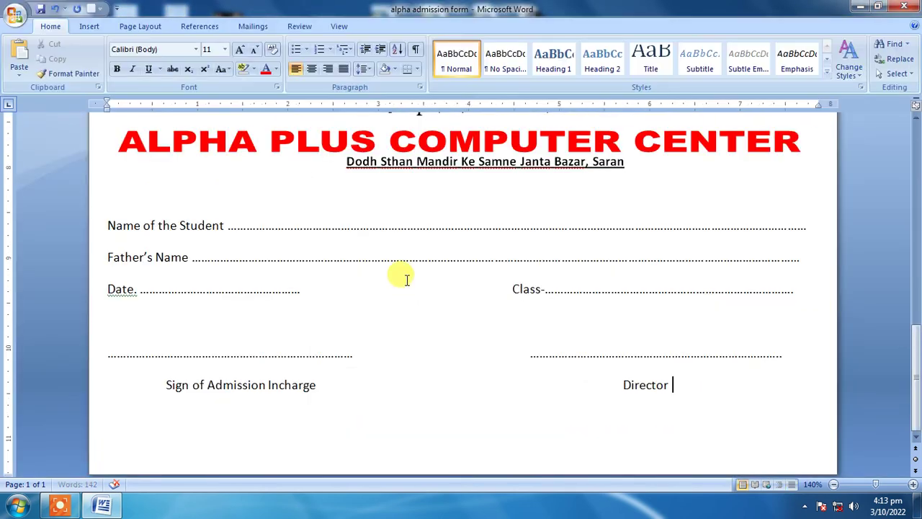
- Nudge the dashed cut line above the Receipt section slightly lower with Ctrl+Down
scroll(407, 280, "up", 5)
scroll(408, 280, "up", 5)
scroll(411, 280, "up", 5)
scroll(413, 281, "down", 1)
scroll(410, 279, "down", 14)
scroll(397, 277, "down", 1)
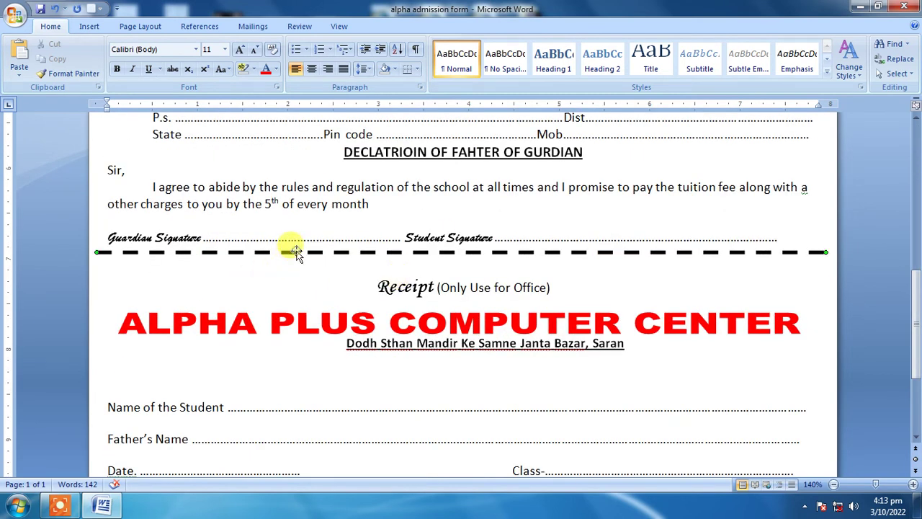
left_click(296, 252)
key("ctrl+Down")
key("ctrl+Down")
key("ctrl+Down")
key("ctrl+Down")
key("ctrl+Down")
key("ctrl+Down")
key("ctrl+Down")
key("ctrl+Down")
key("ctrl+Down")
key("ctrl+Down")
key("ctrl+Down")
key("ctrl+Down")
key("ctrl+Down")
left_click(312, 295)
scroll(407, 322, "down", 3)
scroll(412, 323, "down", 1)
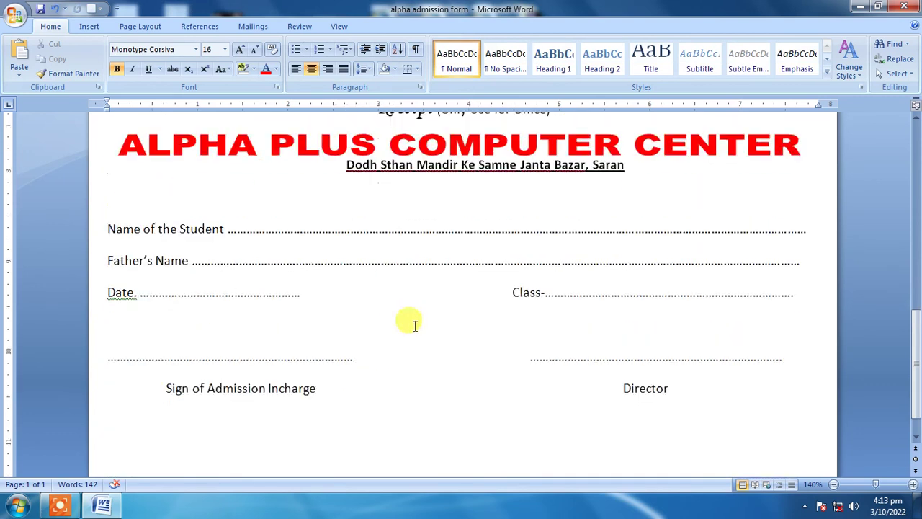
scroll(413, 323, "up", 3)
scroll(391, 299, "up", 3)
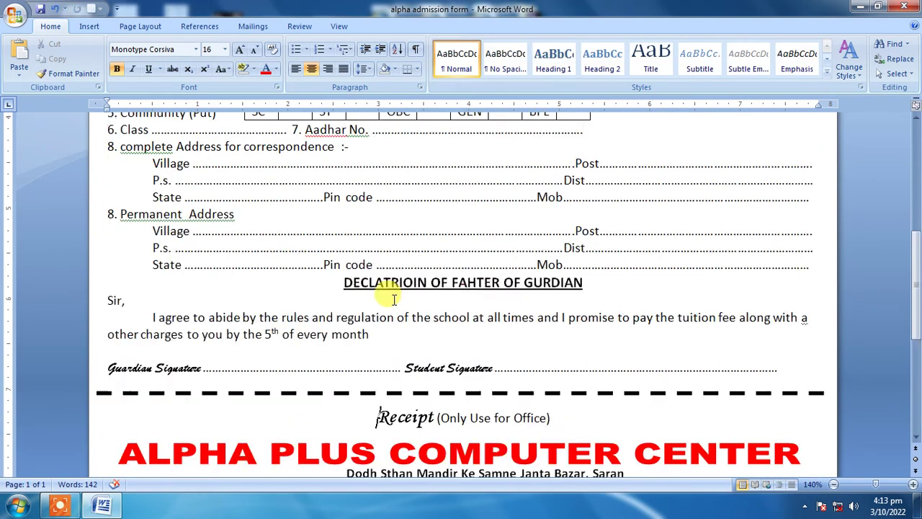
scroll(387, 292, "up", 8)
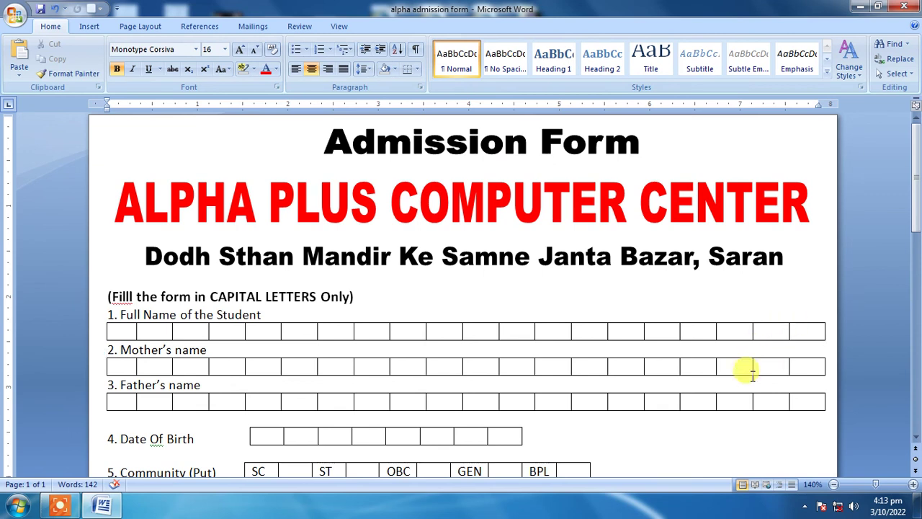
left_click(90, 27)
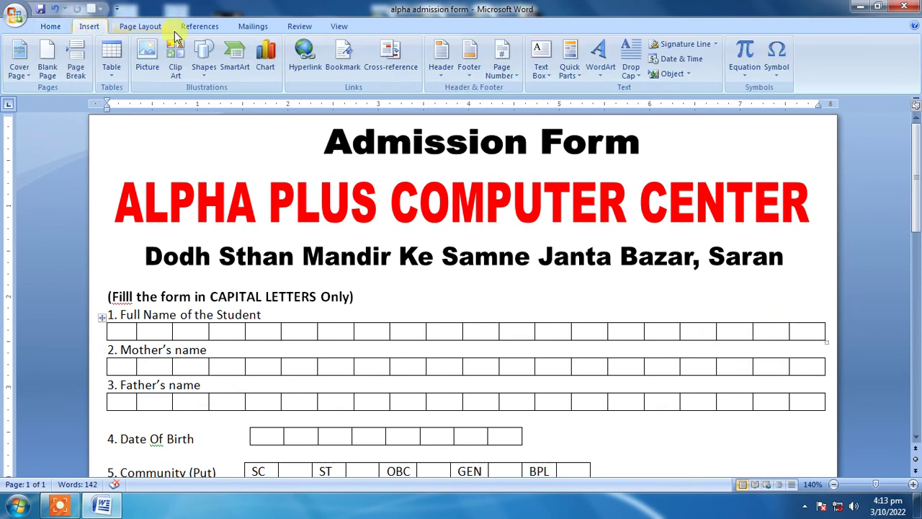
- Draw a rectangle photo box at the right end of the three name rows
left_click(204, 72)
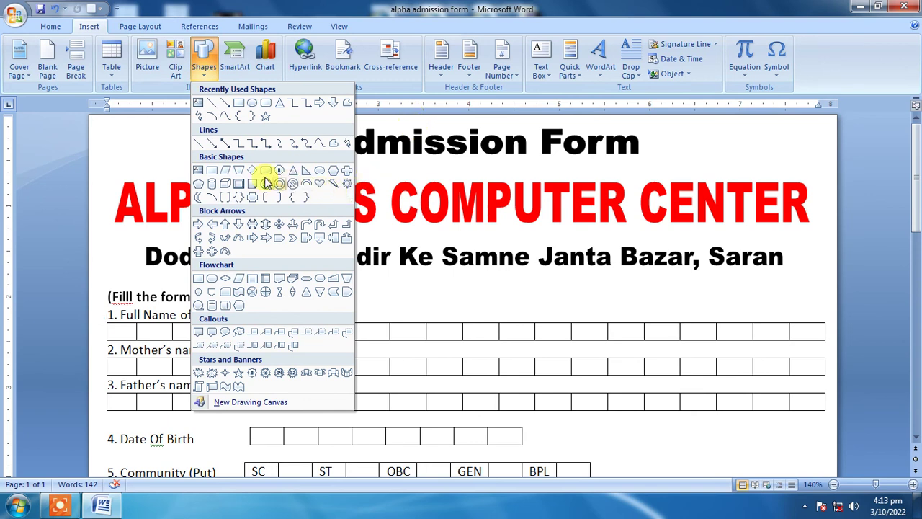
left_click(244, 106)
scroll(838, 263, "down", 1)
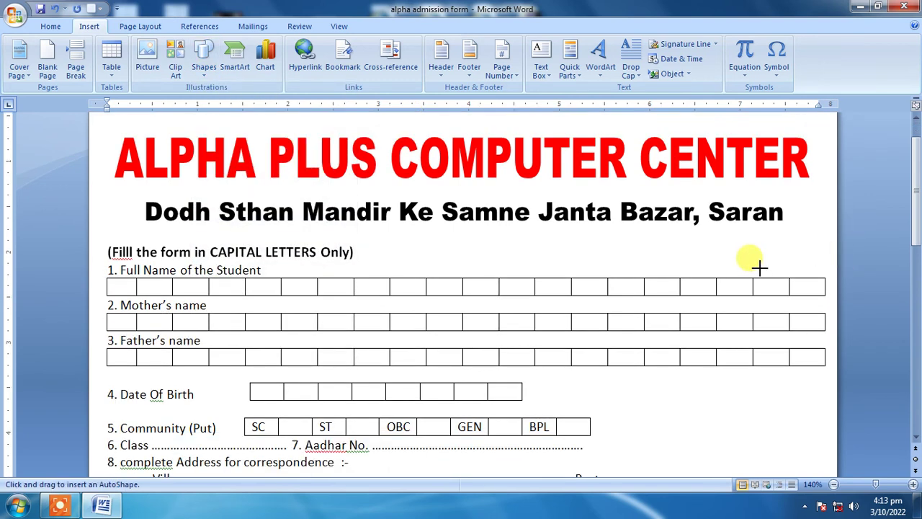
left_click_drag(721, 265, 825, 360)
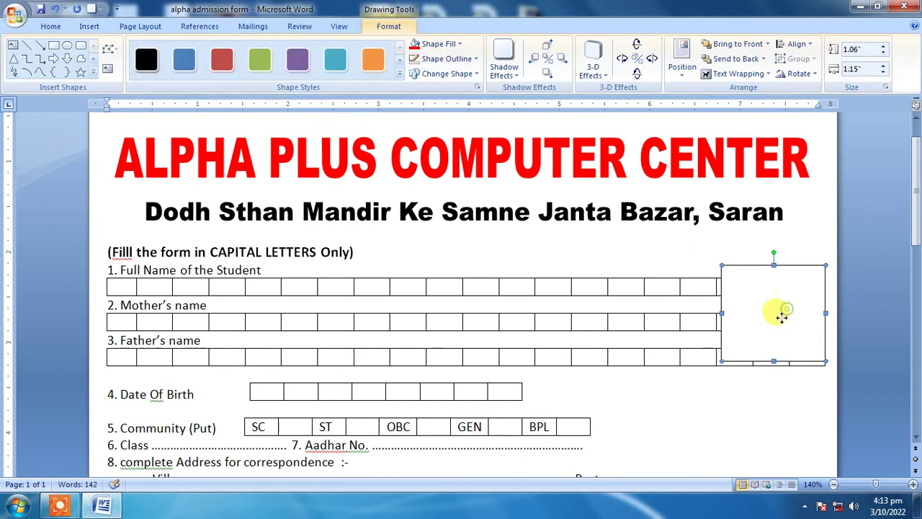
left_click_drag(783, 317, 791, 309)
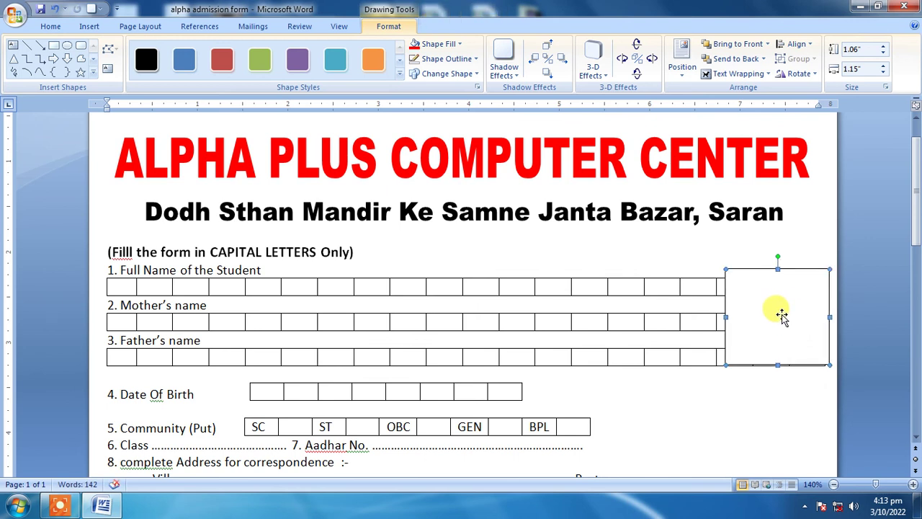
key("ctrl+Down")
key("ctrl+Down")
key("ctrl+Down")
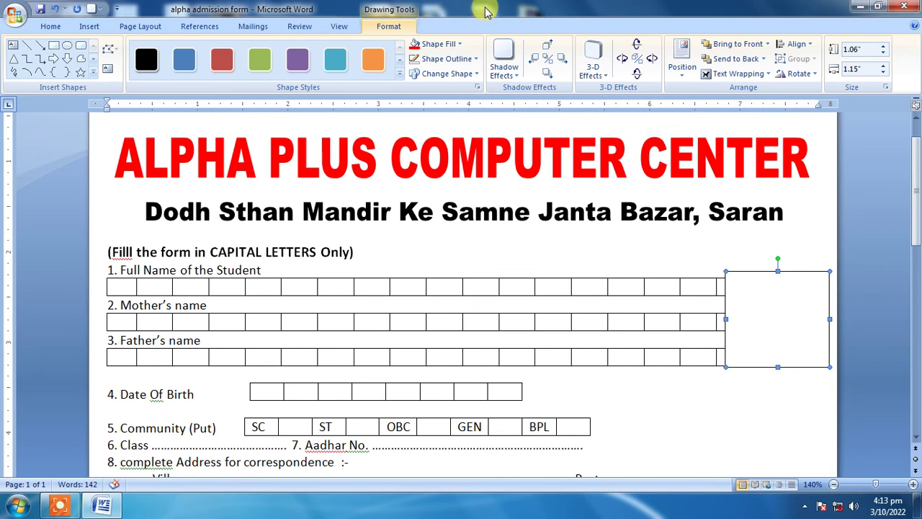
left_click(465, 59)
mouse_move(451, 210)
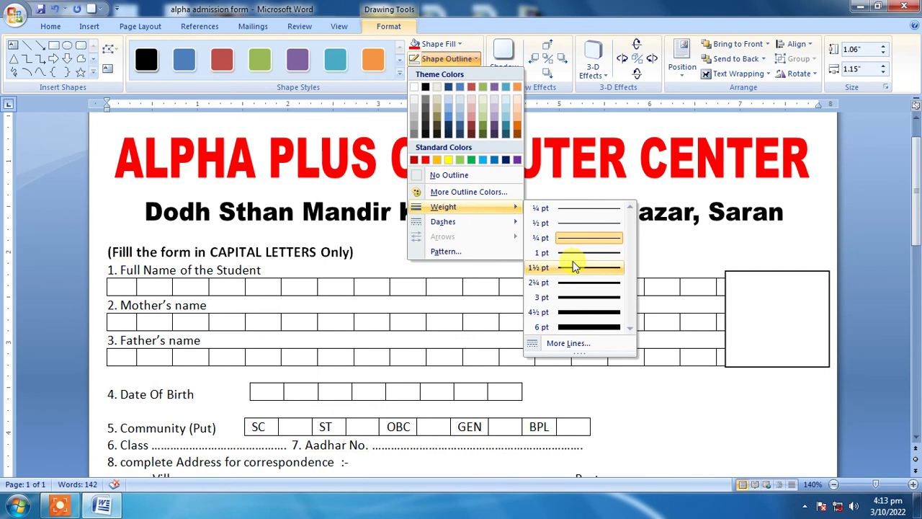
- Give the rectangle a 2¼ pt outline and type the label 'Paste Your Photo' inside it
left_click(581, 282)
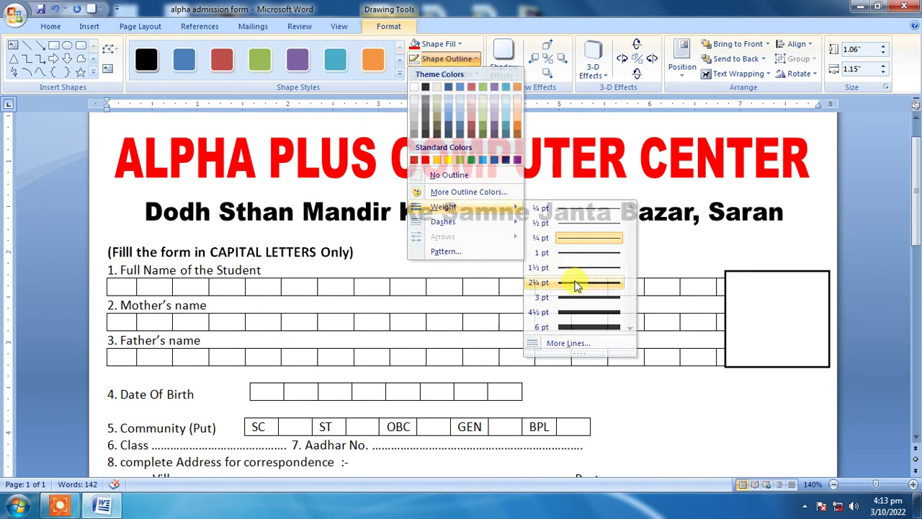
right_click(798, 292)
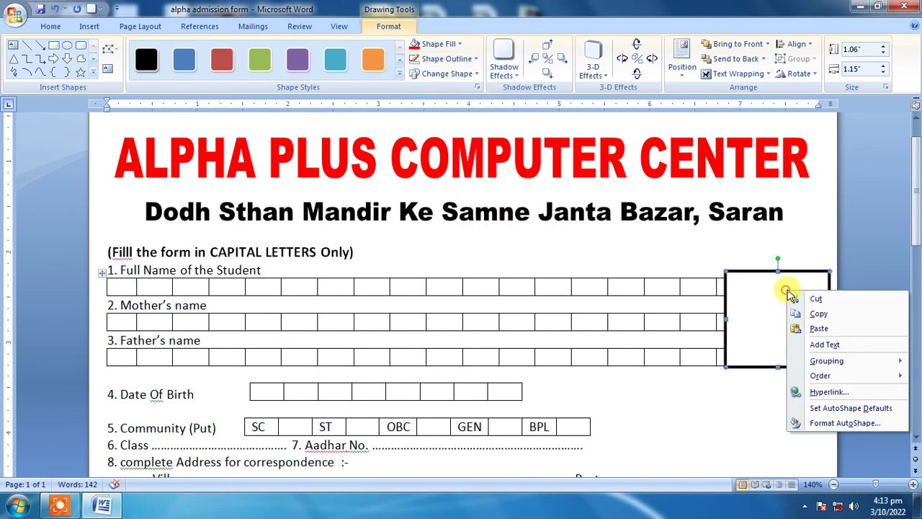
left_click(821, 341)
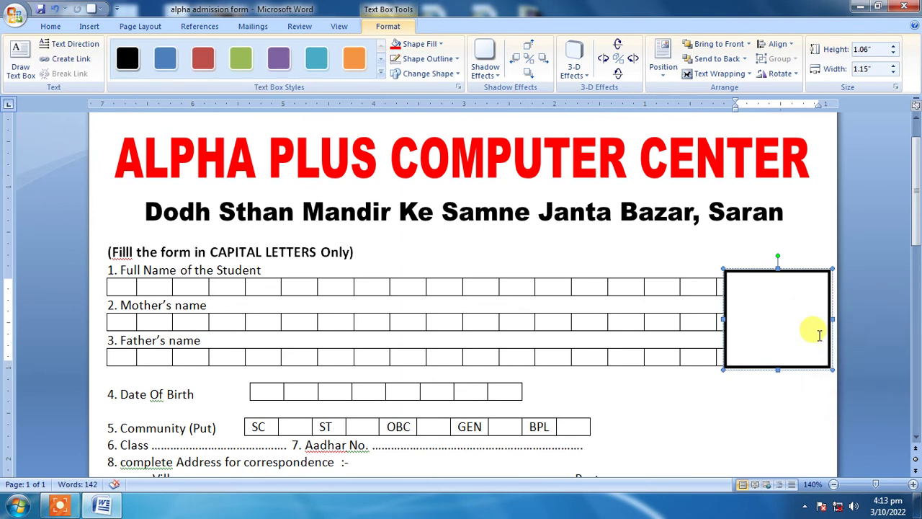
type("Paste Your")
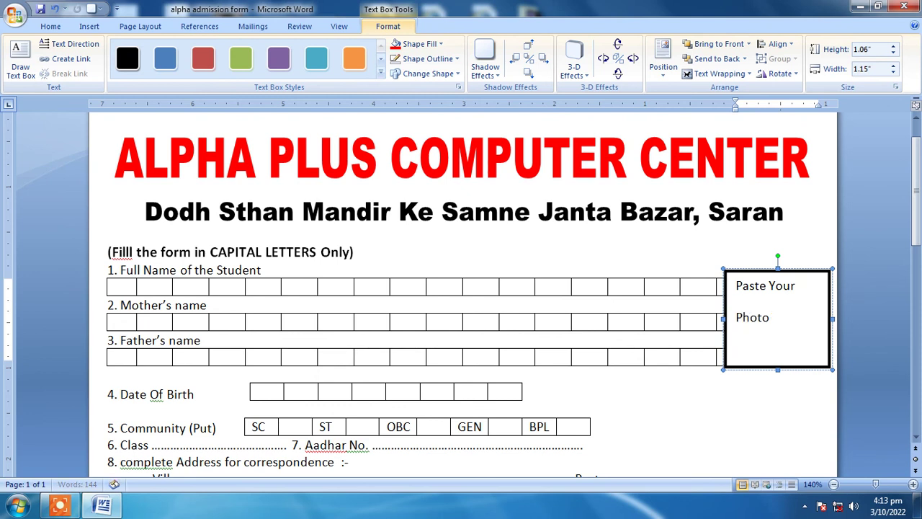
- Centre the 'Paste Your Photo' label and shift it down one line
left_click_drag(793, 356, 710, 288)
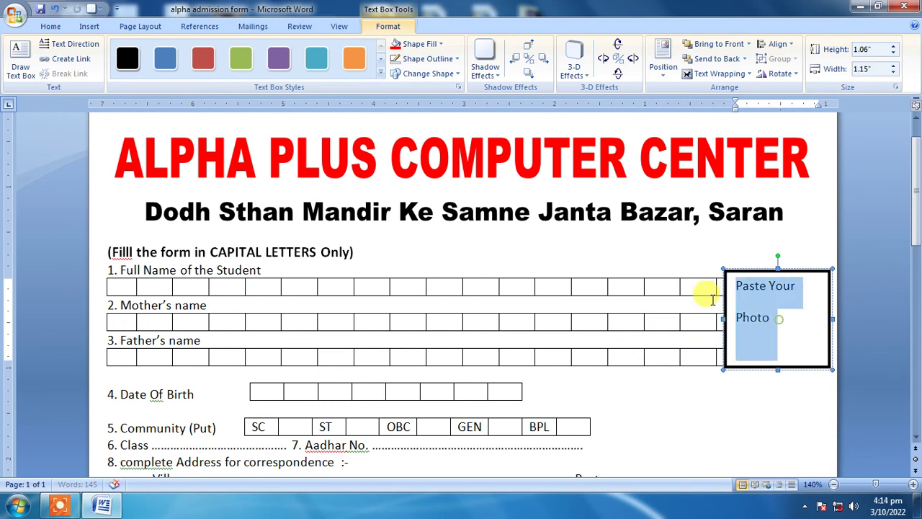
left_click(48, 26)
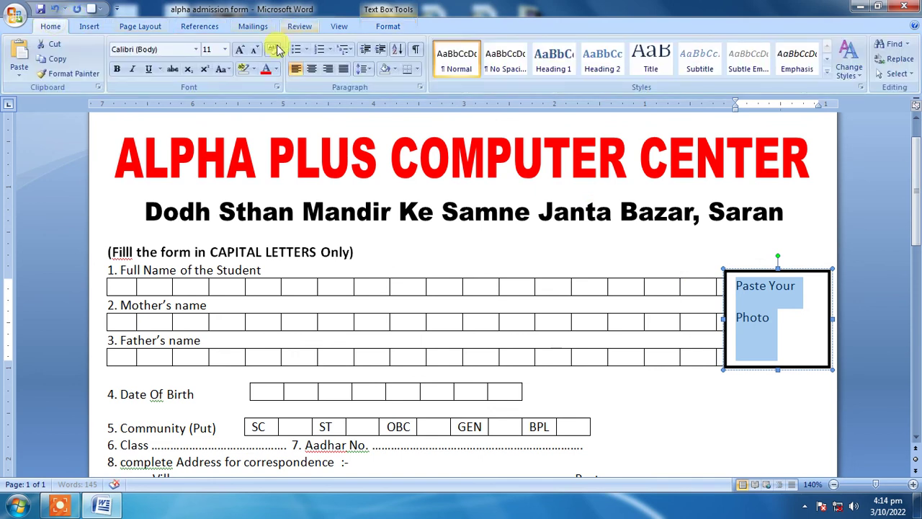
left_click(311, 69)
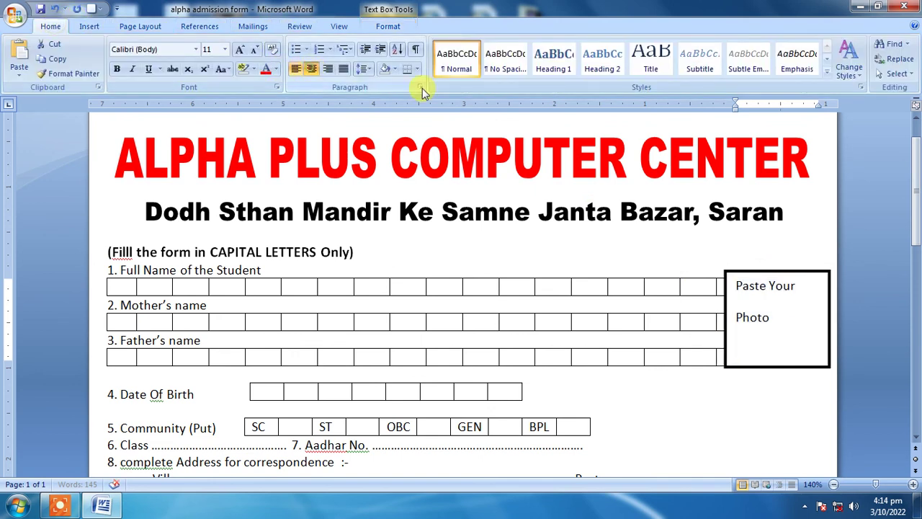
left_click(749, 286)
key("Return")
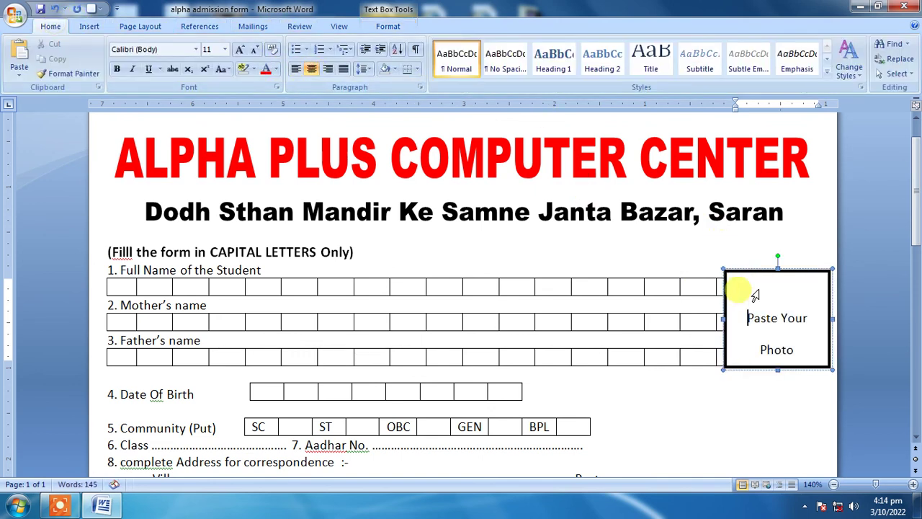
left_click(796, 249)
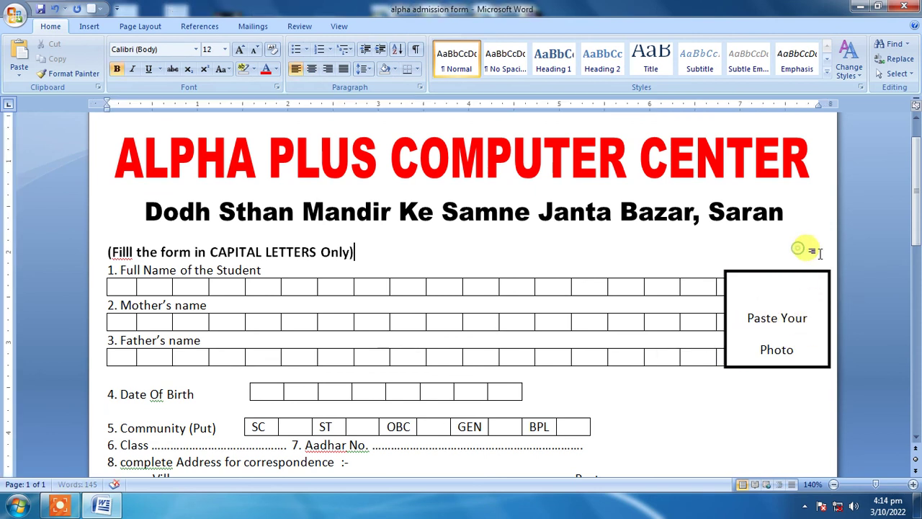
scroll(522, 288, "down", 3)
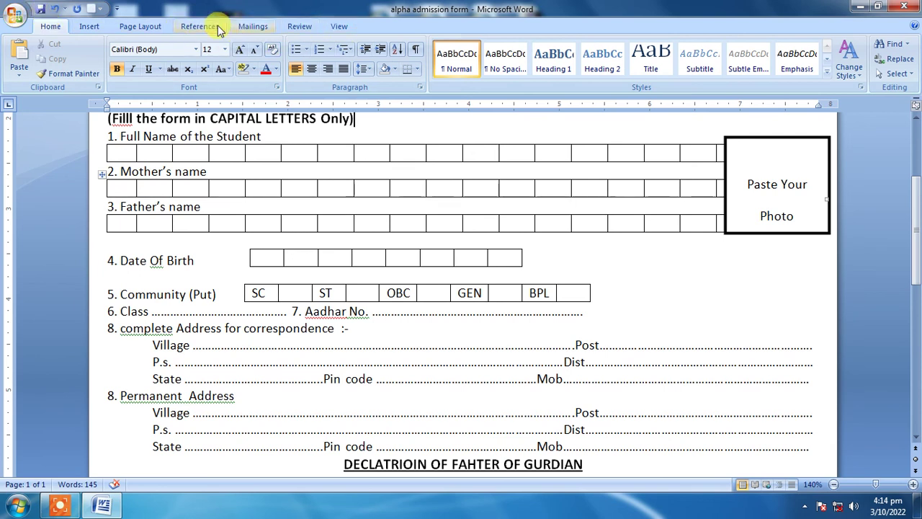
- Open the Printed Watermark dialog from Page Layout and select the Text watermark option
left_click(147, 27)
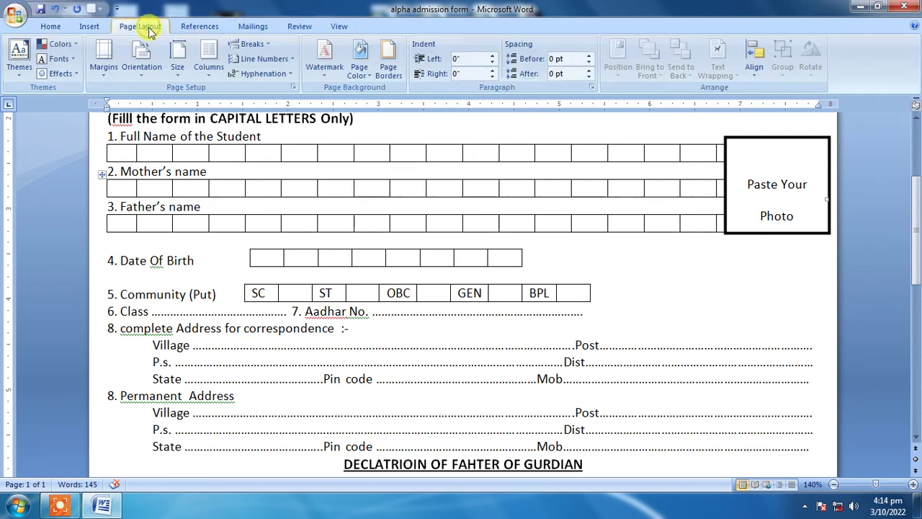
left_click(326, 65)
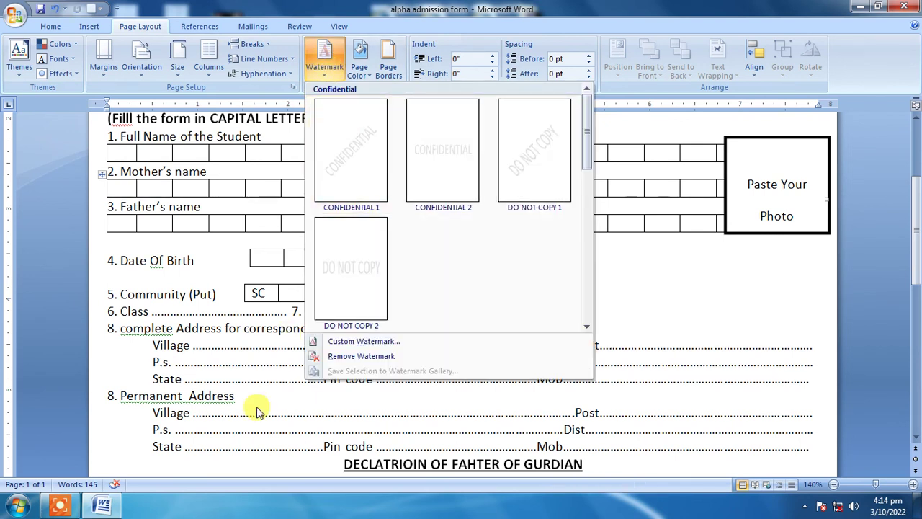
left_click(352, 342)
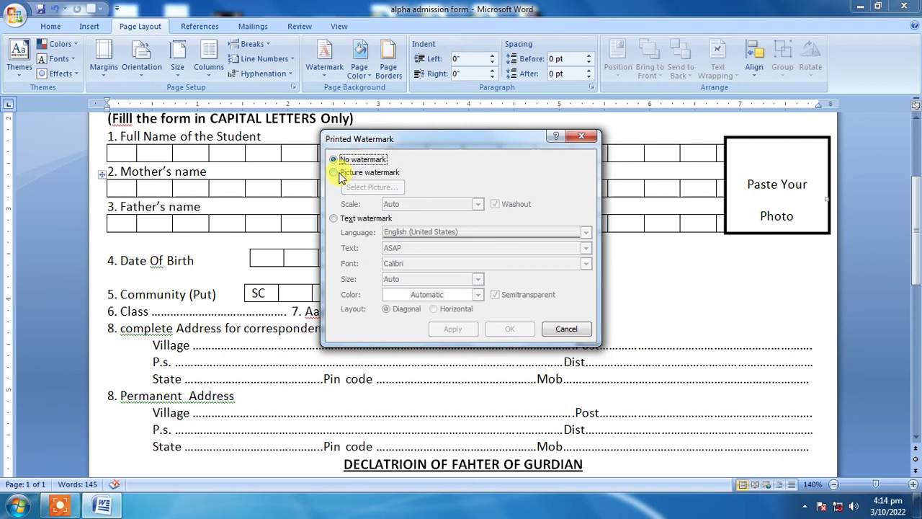
left_click(343, 175)
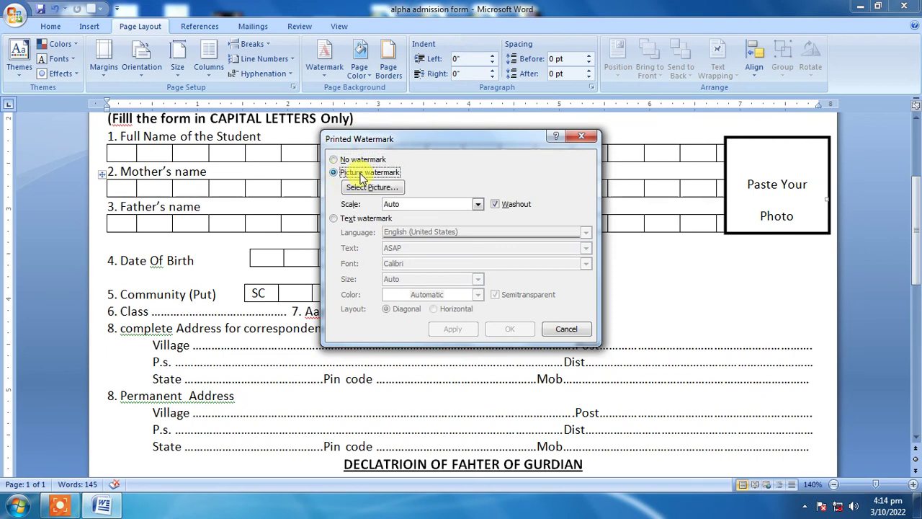
left_click(334, 218)
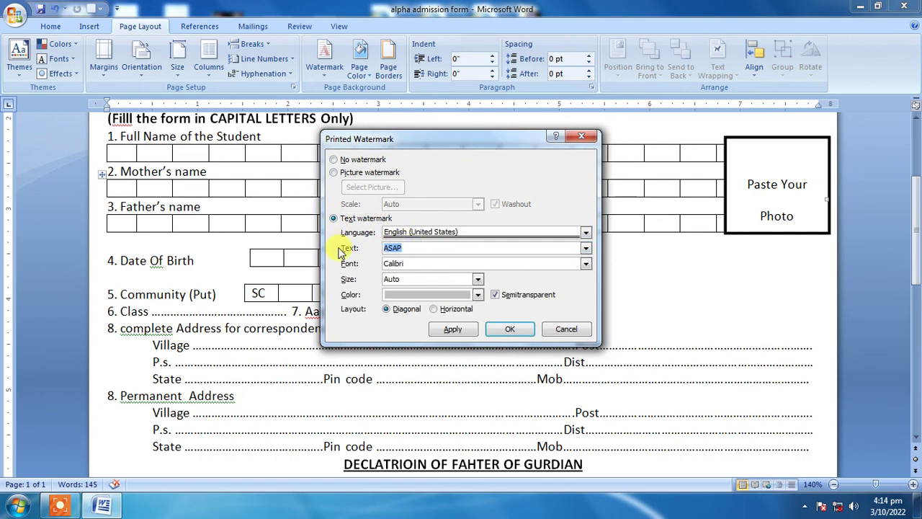
type("BY AR")
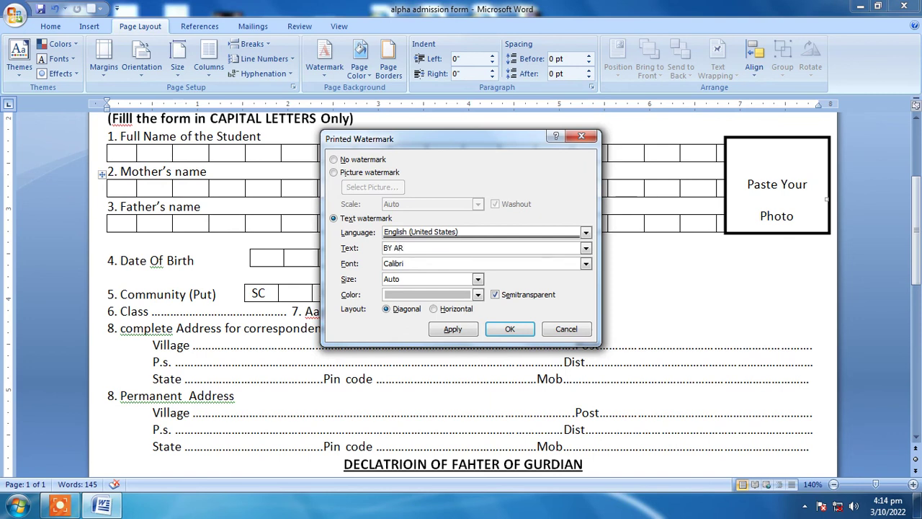
- Apply a diagonal 'ALPHA PLUS COMPUTER' text watermark and scroll through the pages to check it
type("UN")
key("BackSpace")
key("BackSpace")
key("BackSpace")
key("BackSpace")
key("BackSpace")
type("A ")
type("PLUS COMPUTER")
left_click(496, 333)
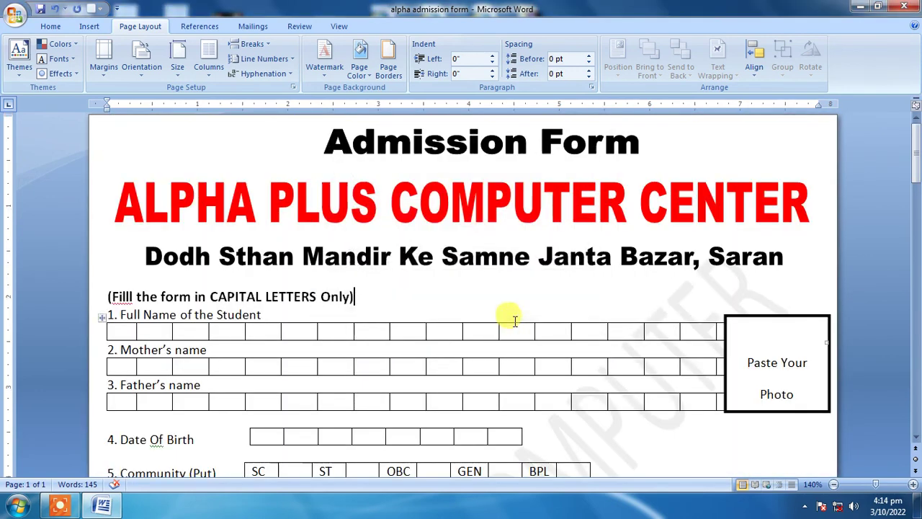
scroll(495, 330, "down", 5)
scroll(461, 353, "down", 2)
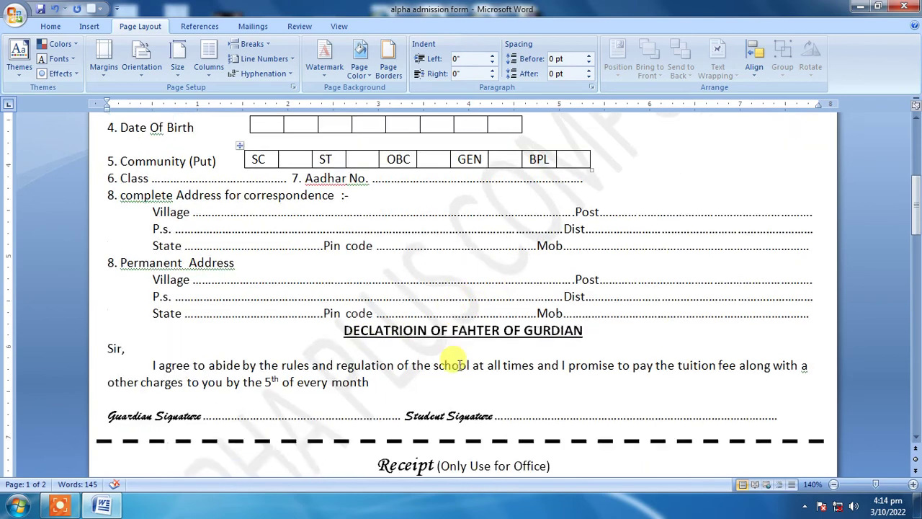
scroll(454, 360, "down", 2)
scroll(459, 364, "down", 2)
scroll(458, 364, "up", 3)
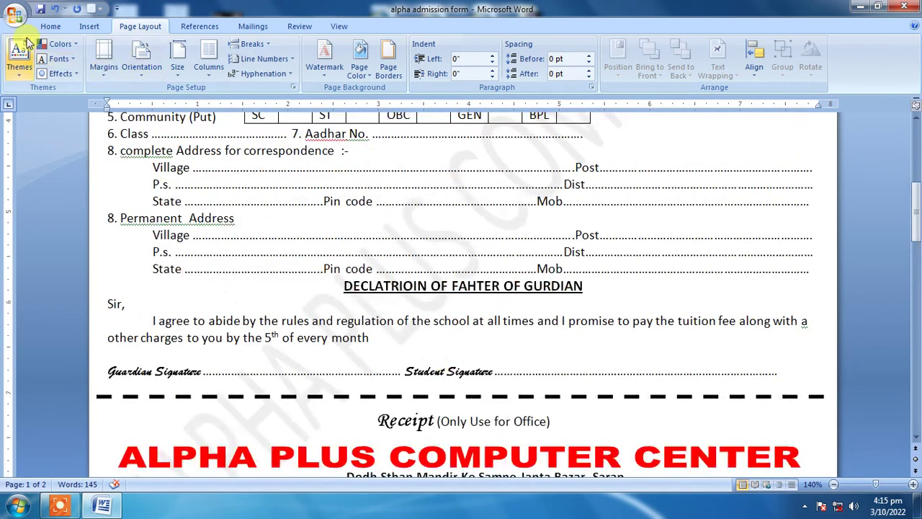
left_click(16, 17)
mouse_move(42, 165)
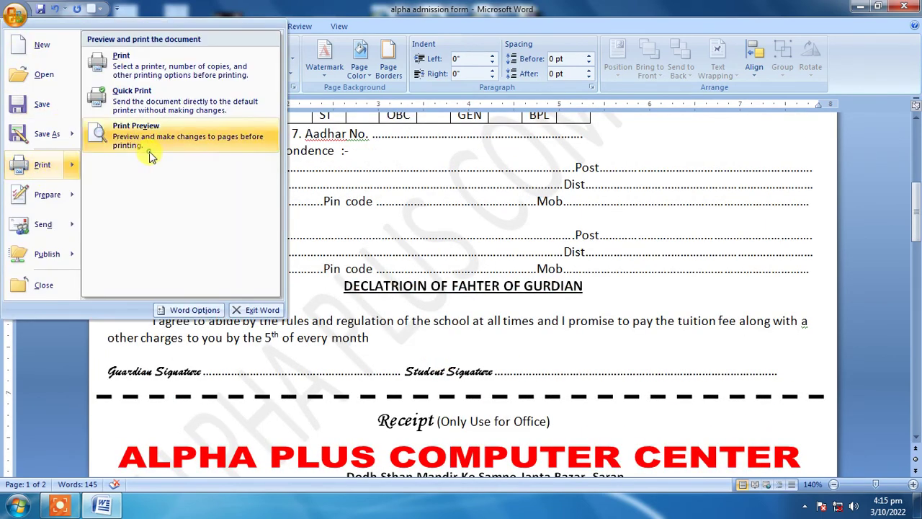
left_click(149, 154)
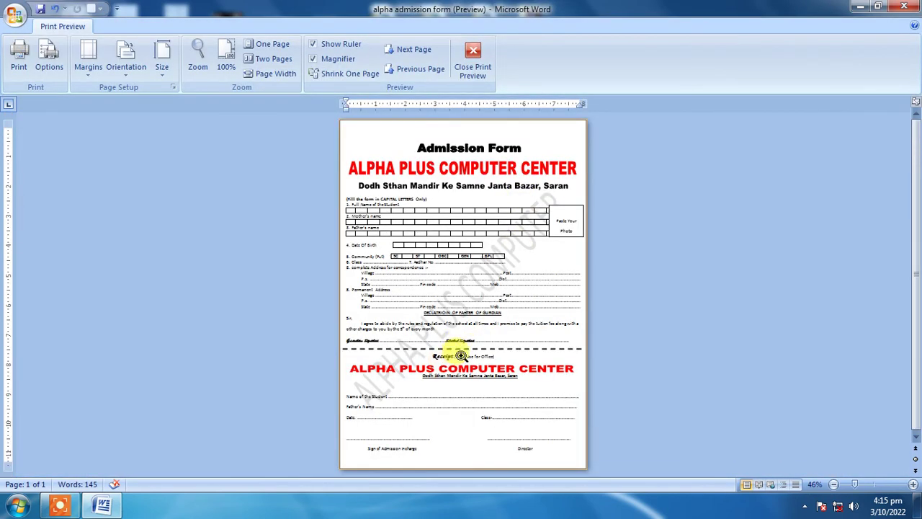
left_click(451, 350)
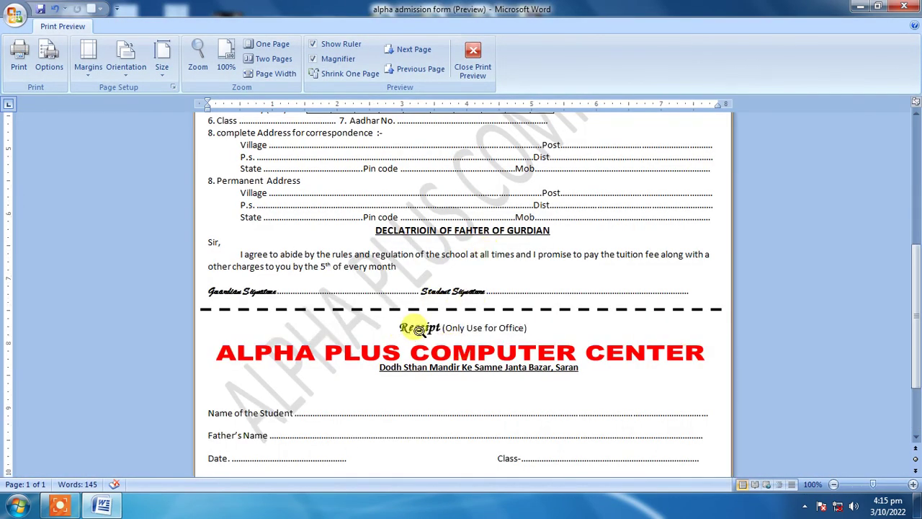
left_click(472, 51)
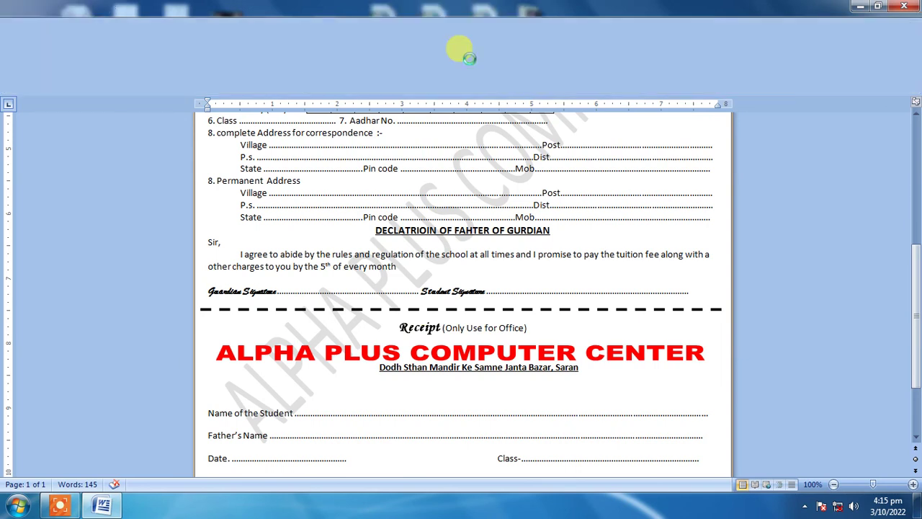
scroll(569, 310, "down", 1)
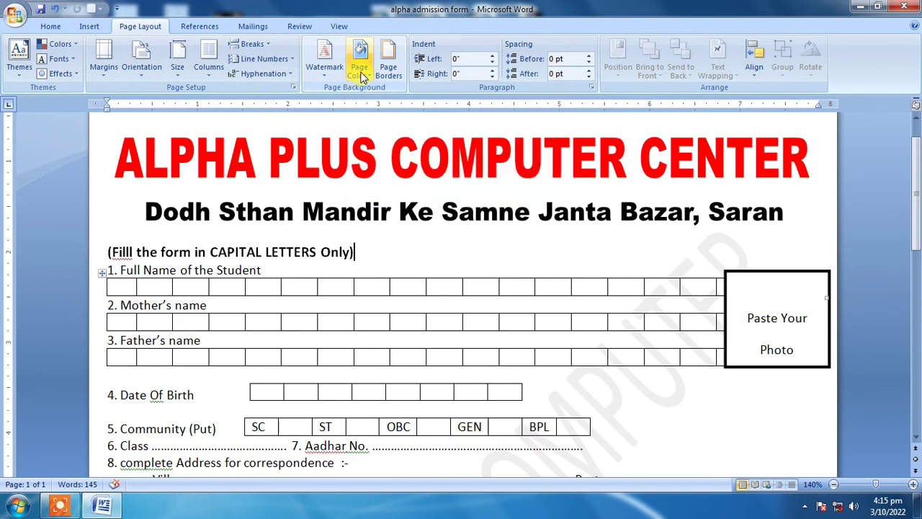
- In the custom watermark settings, switch to Picture watermark and browse for the image
left_click(324, 65)
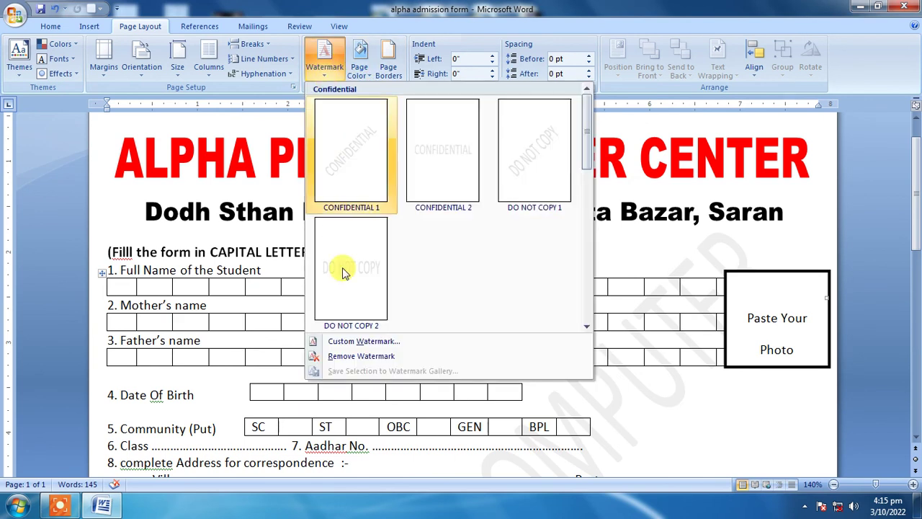
left_click(360, 340)
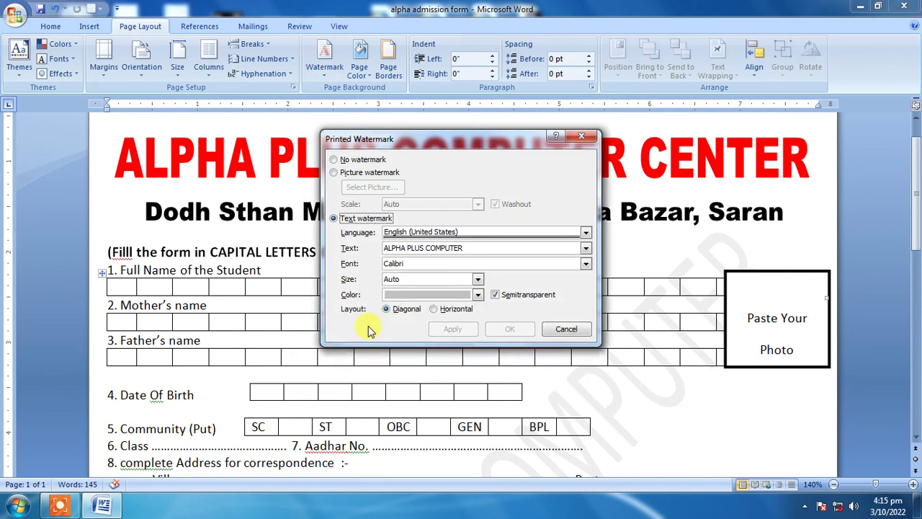
left_click(363, 174)
left_click(373, 189)
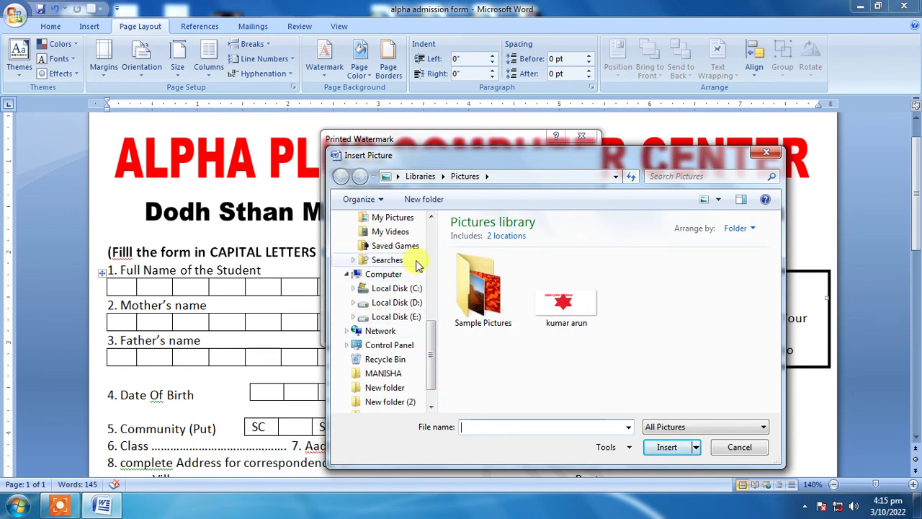
- Insert logoo.png from the Desktop as a washed-out picture watermark and review the pages
left_click_drag(426, 286, 426, 262)
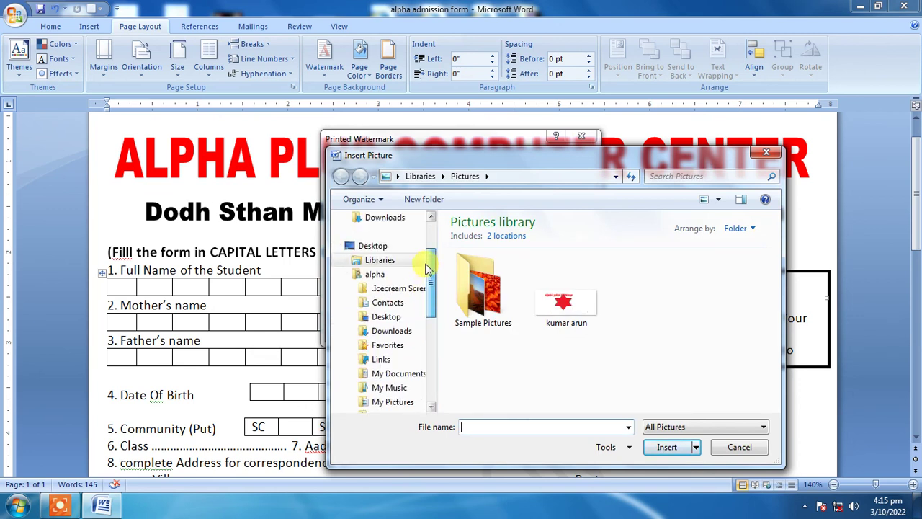
left_click(383, 245)
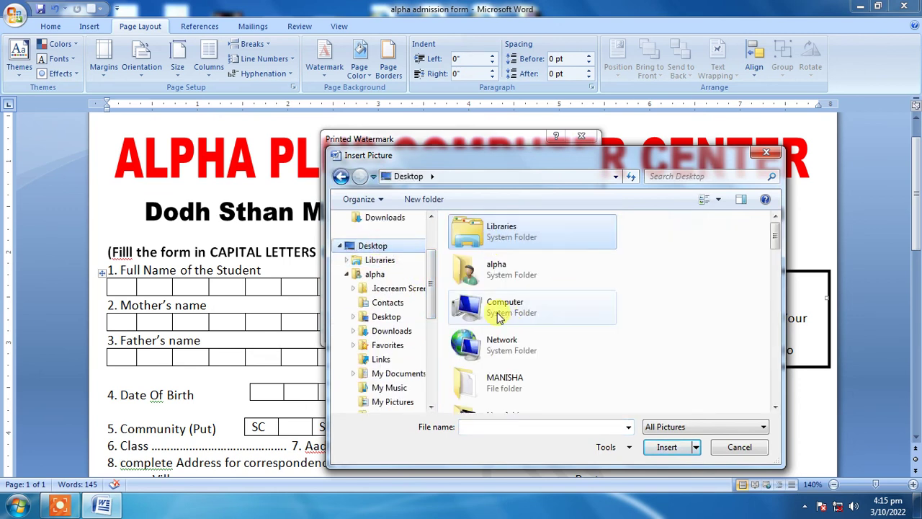
left_click(499, 317)
type("logoo")
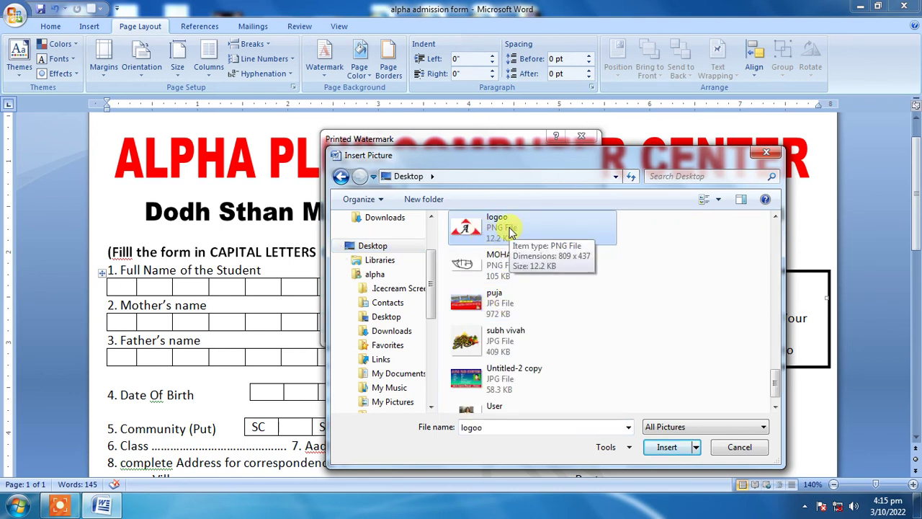
left_click(671, 446)
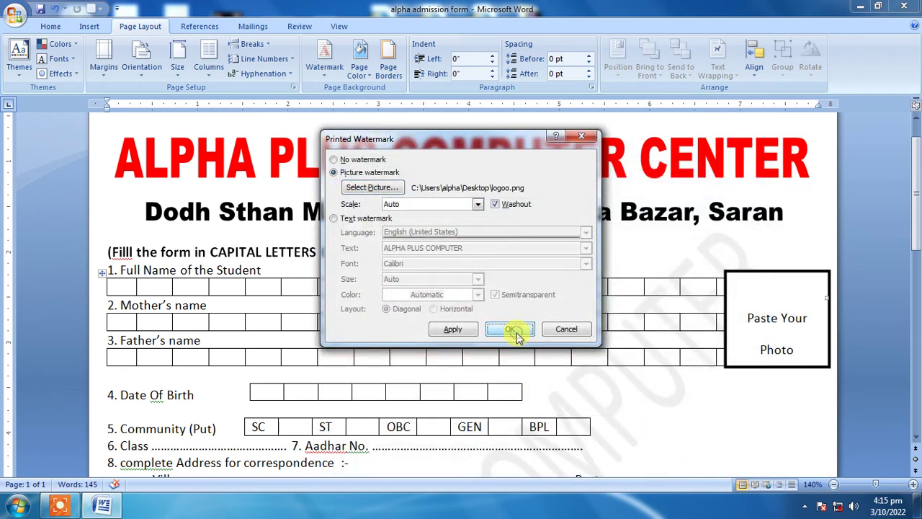
left_click(513, 330)
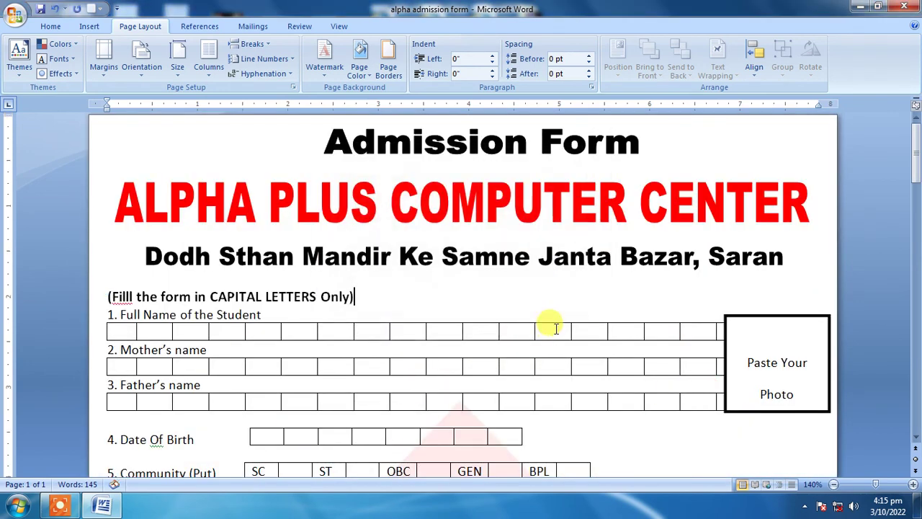
scroll(556, 329, "down", 5)
scroll(545, 319, "down", 5)
scroll(552, 323, "down", 1)
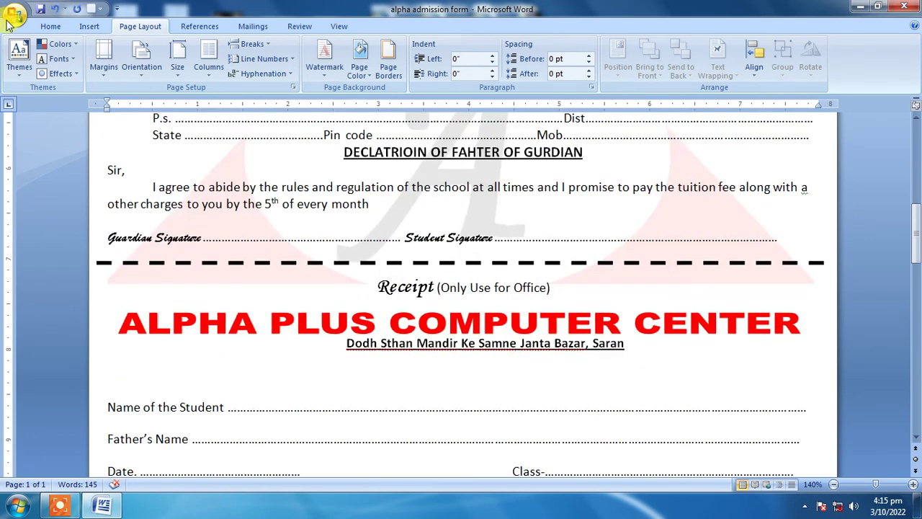
left_click(14, 15)
mouse_move(51, 164)
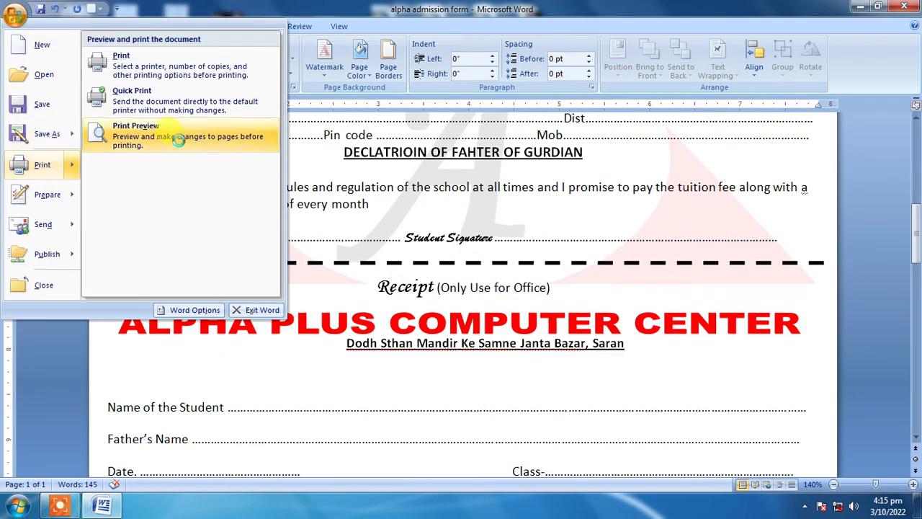
left_click(178, 140)
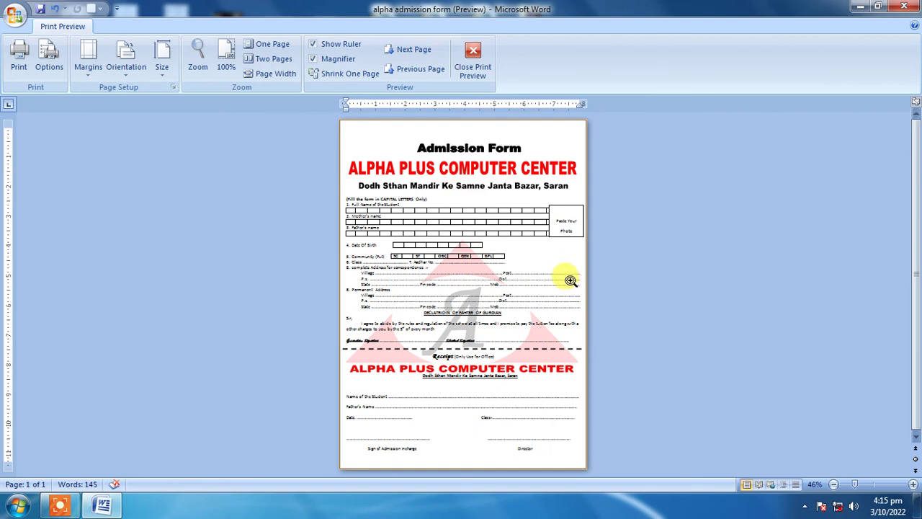
left_click(476, 68)
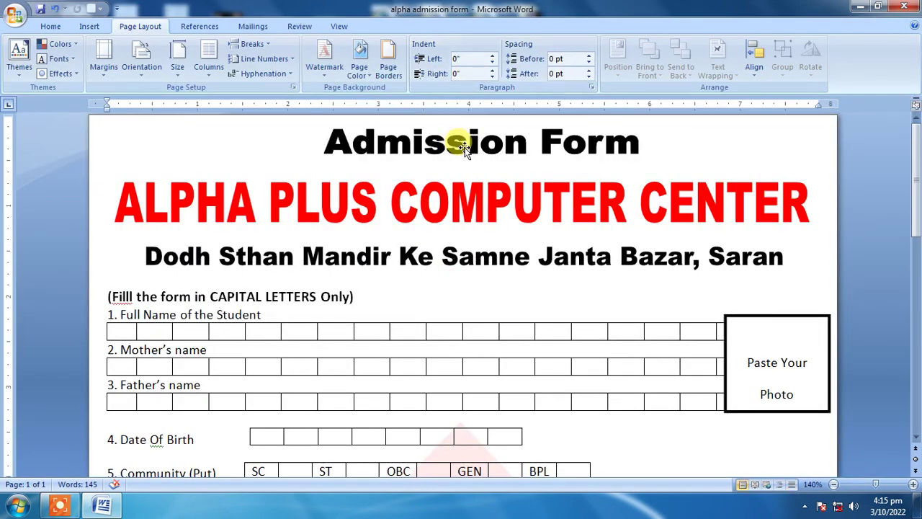
- Enlarge the 'Admission Form' WordArt heading slightly from its top-left corner
left_click(463, 137)
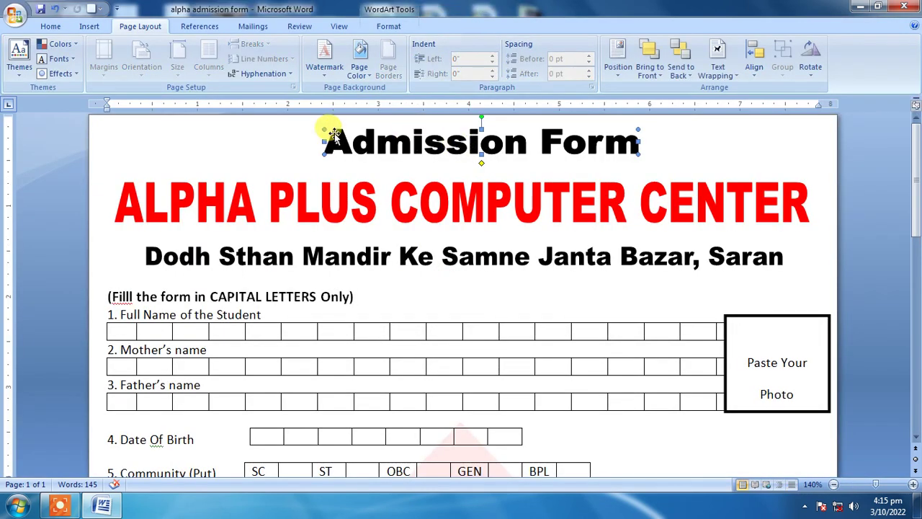
left_click_drag(315, 123, 311, 116)
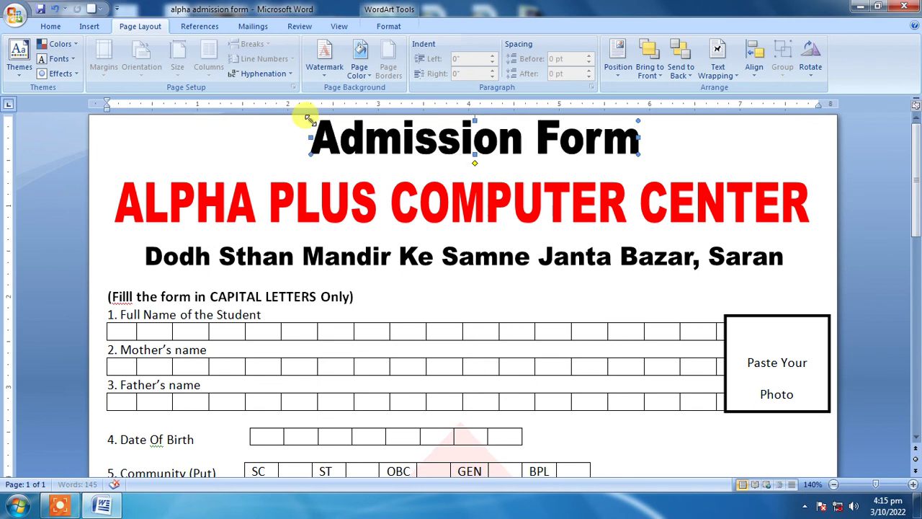
left_click(404, 191)
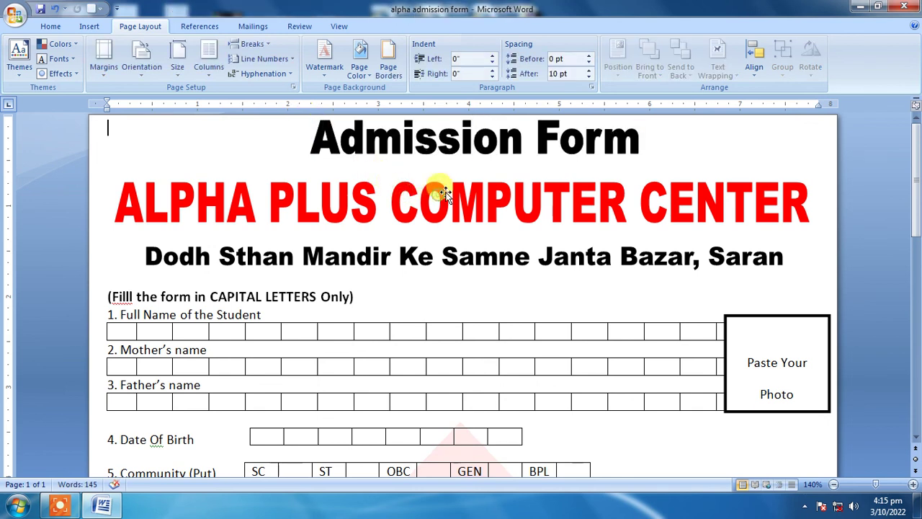
- Make the red 'ALPHA PLUS COMPUTER CENTER' WordArt title taller by raising its top edge
left_click(461, 187)
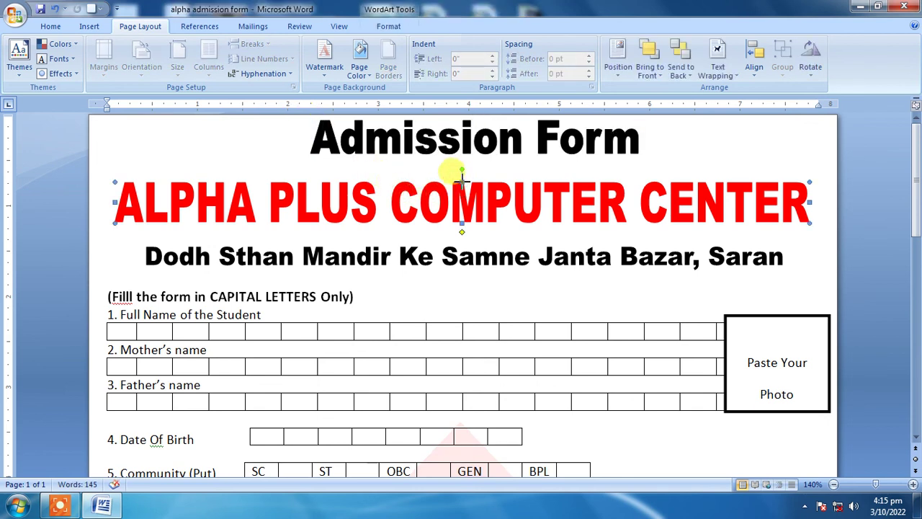
left_click_drag(462, 182, 460, 175)
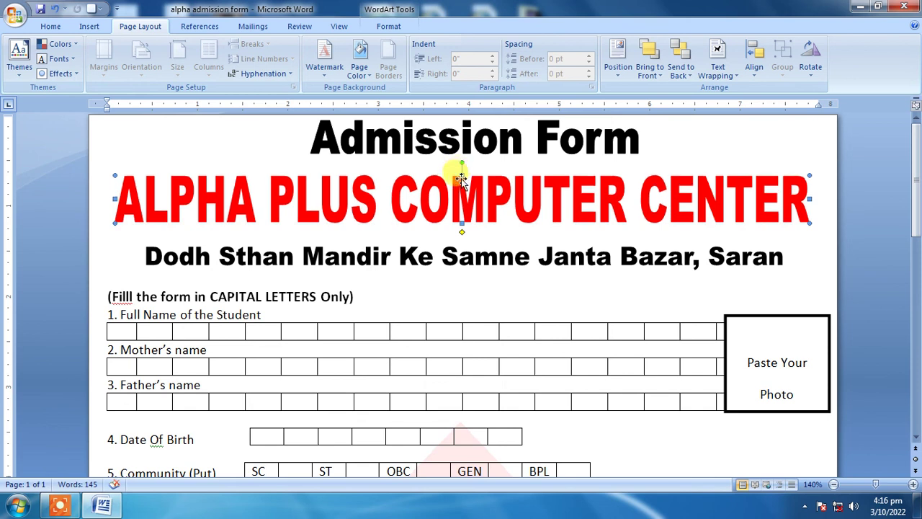
left_click(60, 509)
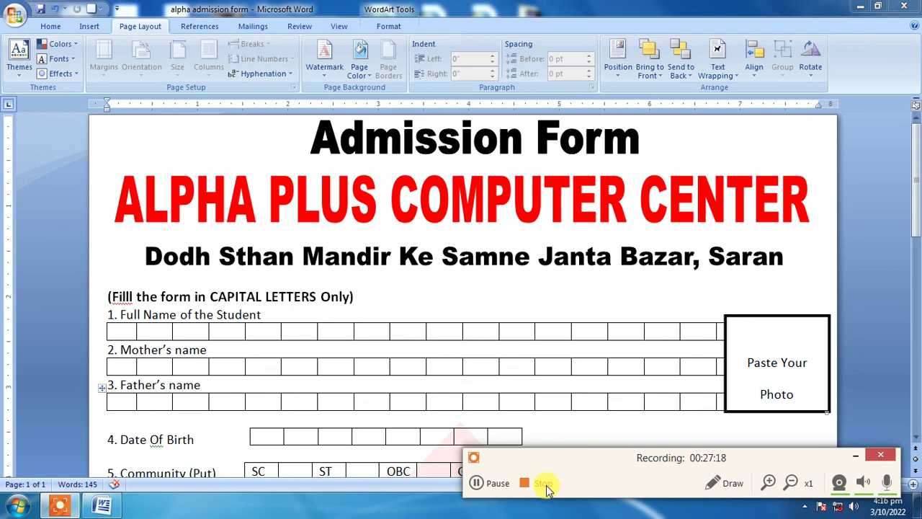